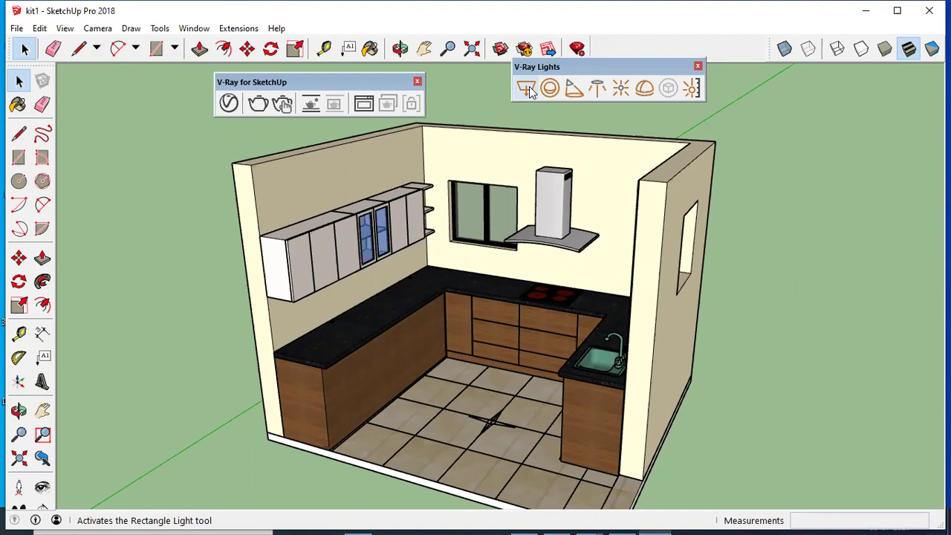
Step: Draw a ceiling rectangle of 11' 3 11/16" by 8' 4 11/16" spanning the inner top edges of the kitchen walls
click(18, 158)
click(251, 165)
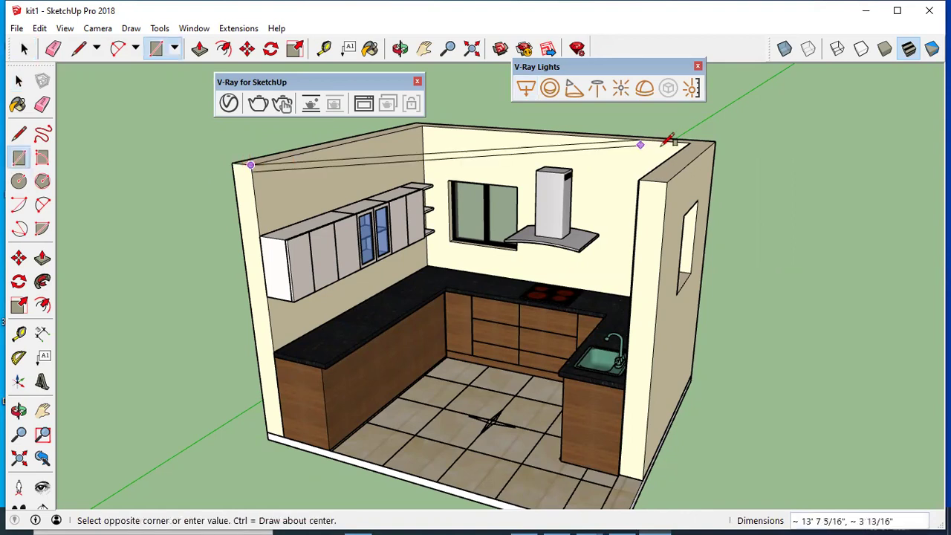
click(690, 142)
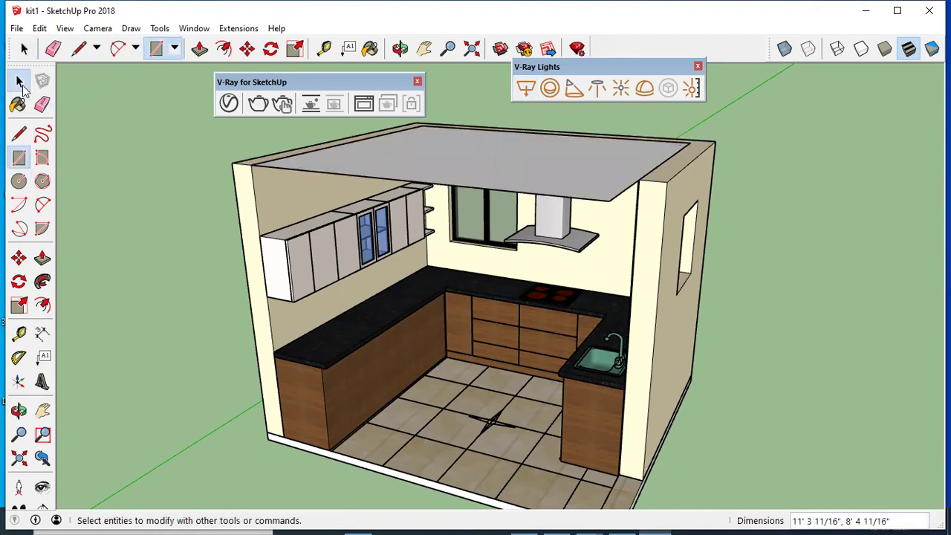
click(18, 81)
Step: Offset the ceiling rectangle's edges inward by 1'6"
click(42, 305)
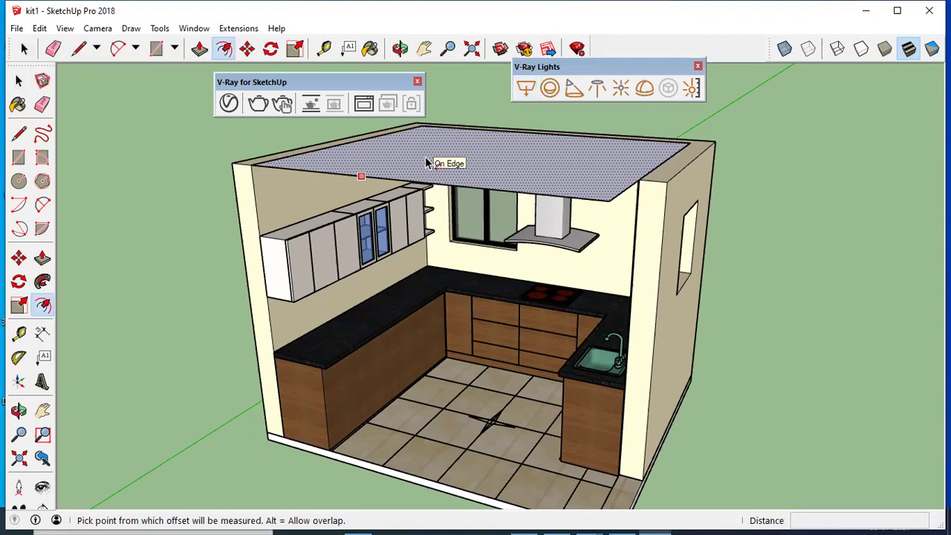
click(430, 161)
text(1)
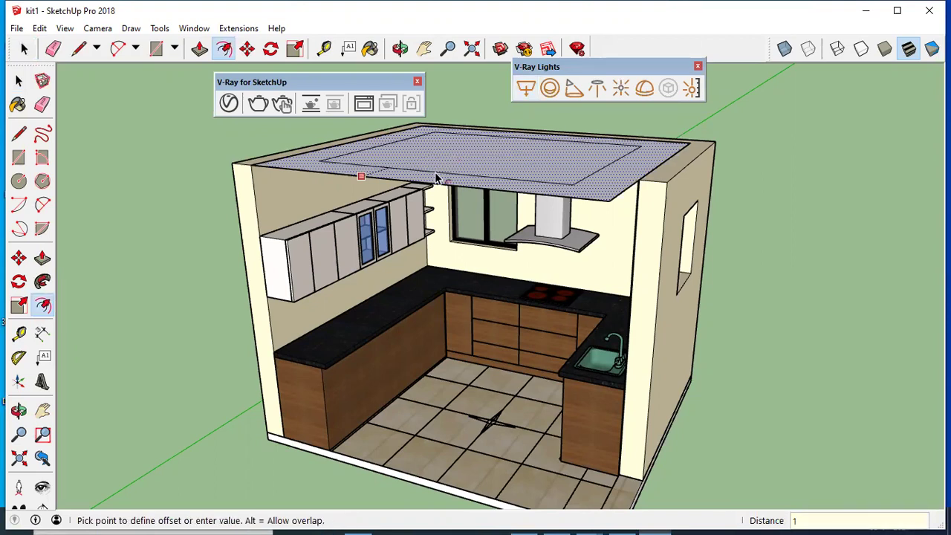
text('6)
key(Return)
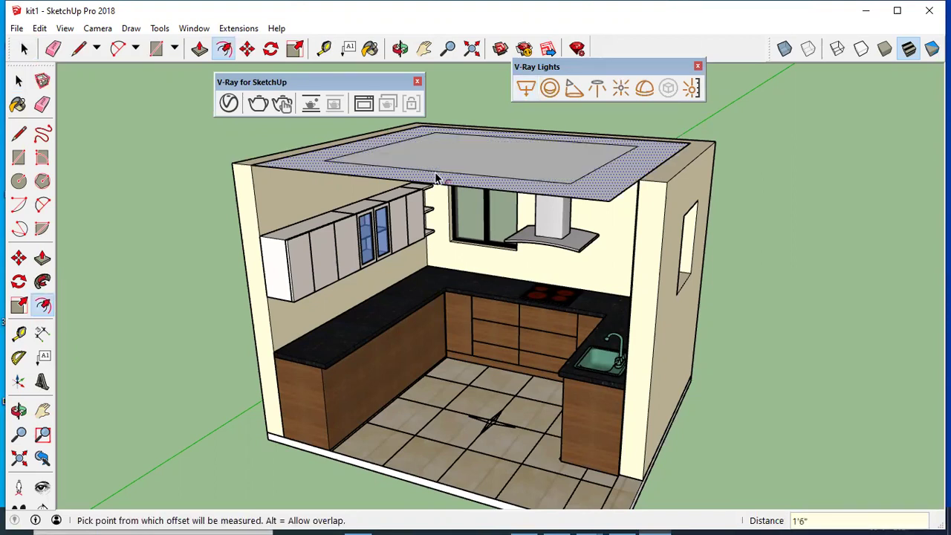
middle_drag(438, 193, 503, 314)
click(18, 81)
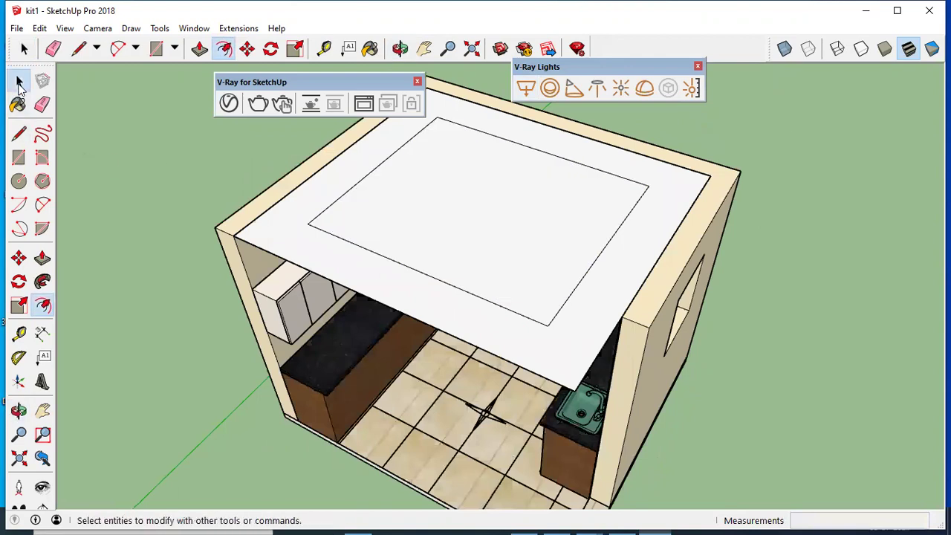
click(20, 82)
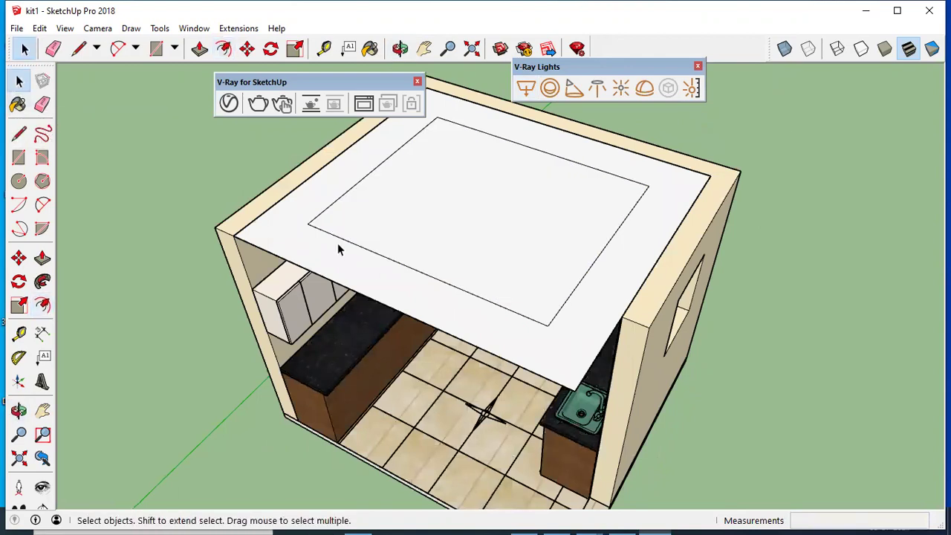
Step: Open the walls group and extend the end face of the window-side wall to the ceiling's front corner with Push/Pull
double_click(644, 377)
middle_drag(618, 379, 594, 297)
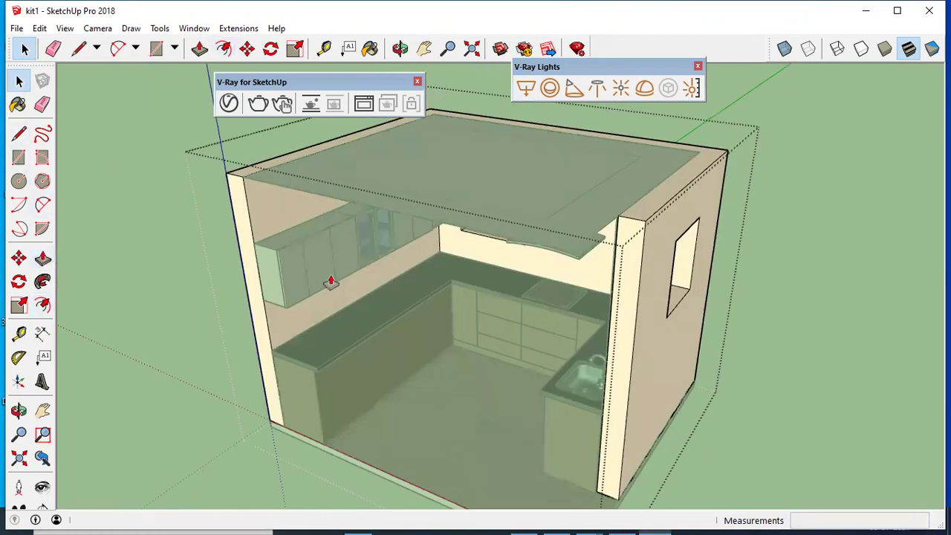
key(p)
drag(626, 235, 569, 252)
click(18, 80)
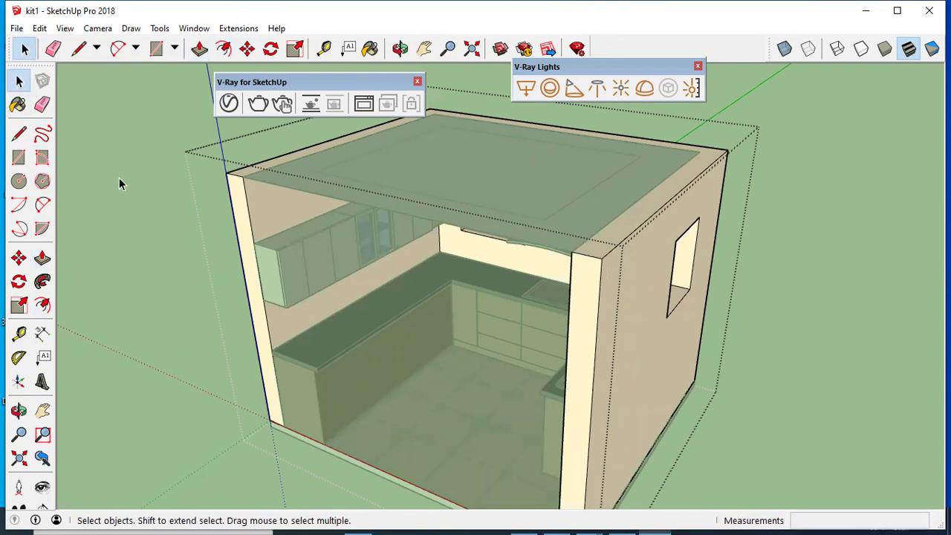
click(118, 190)
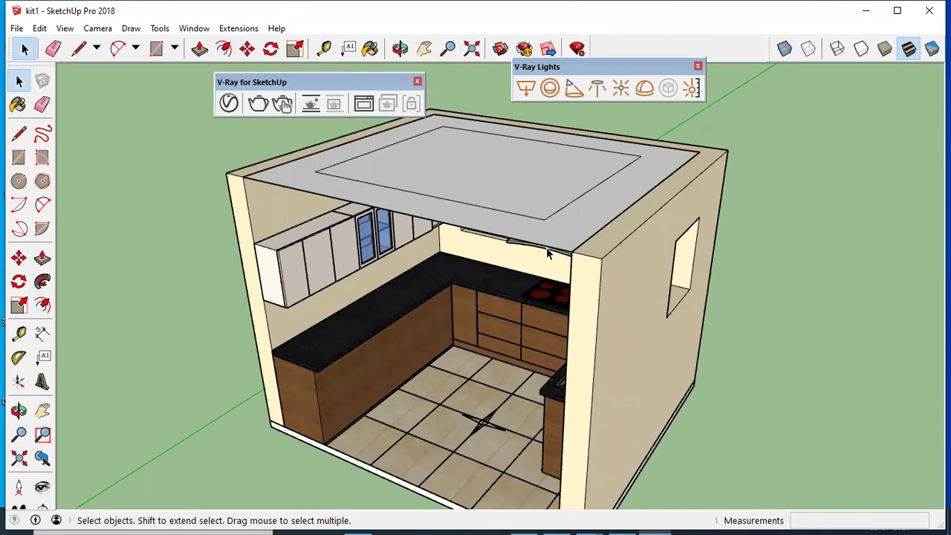
Step: Delete the inner ceiling face to leave an open rectangular border around the room
middle_drag(905, 165, 376, 223)
scroll(376, 231, up, 3)
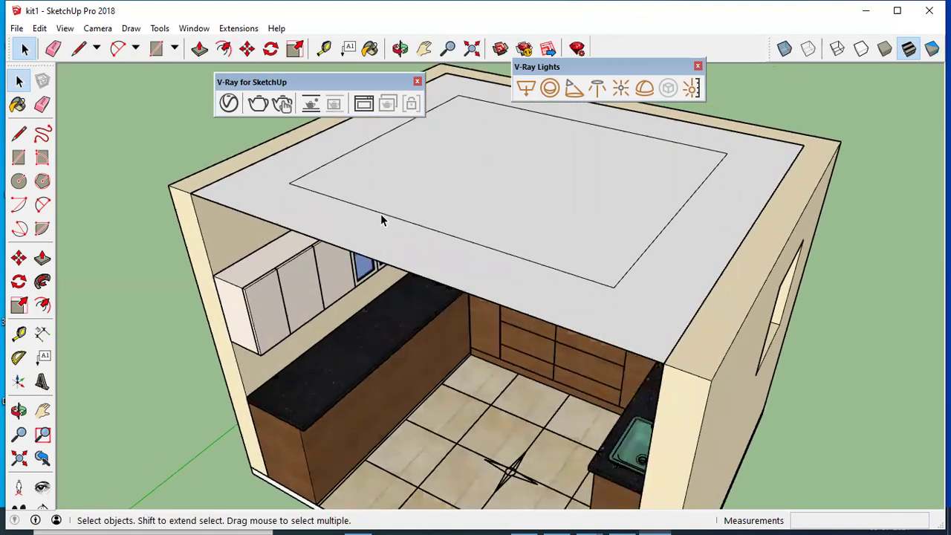
click(469, 181)
key(Delete)
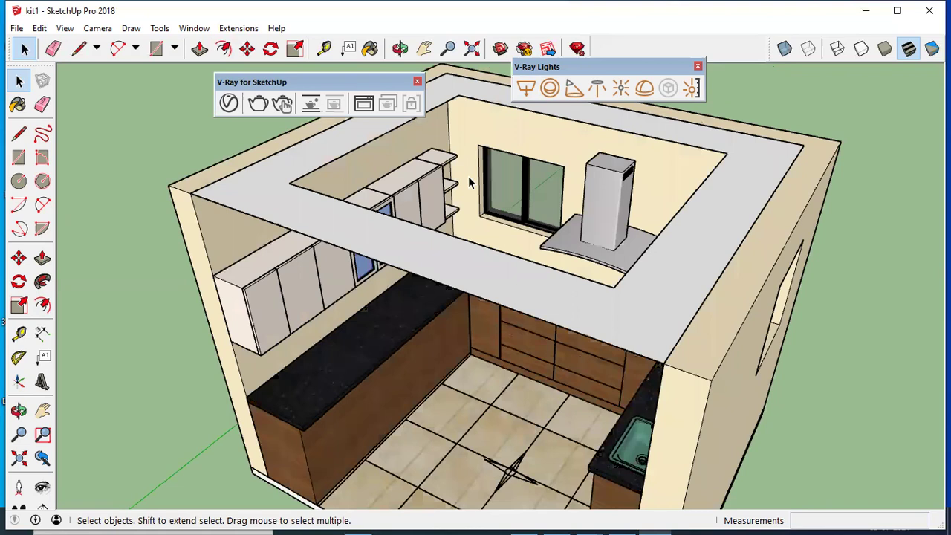
Step: Extrude the ceiling border downward by 4" with Push/Pull
click(42, 257)
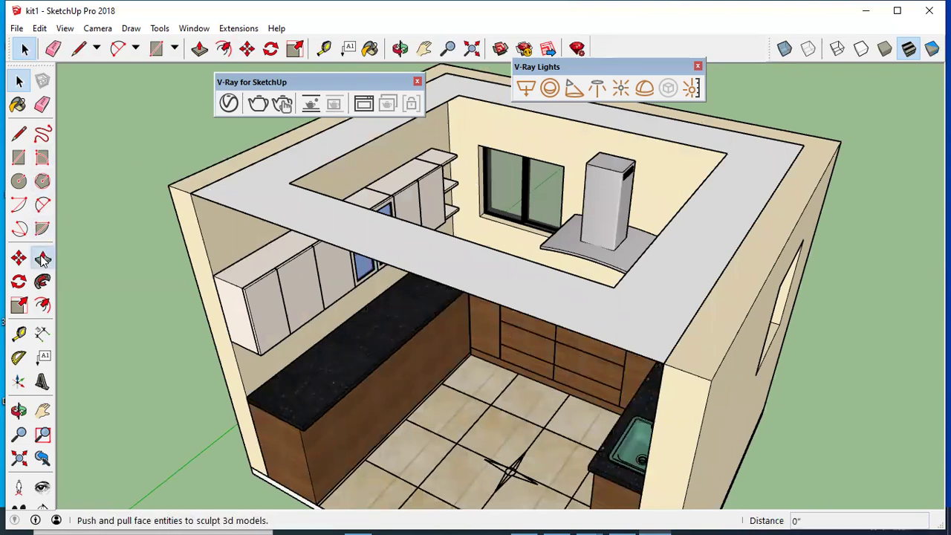
click(266, 186)
text(4)
key(Return)
text(4)
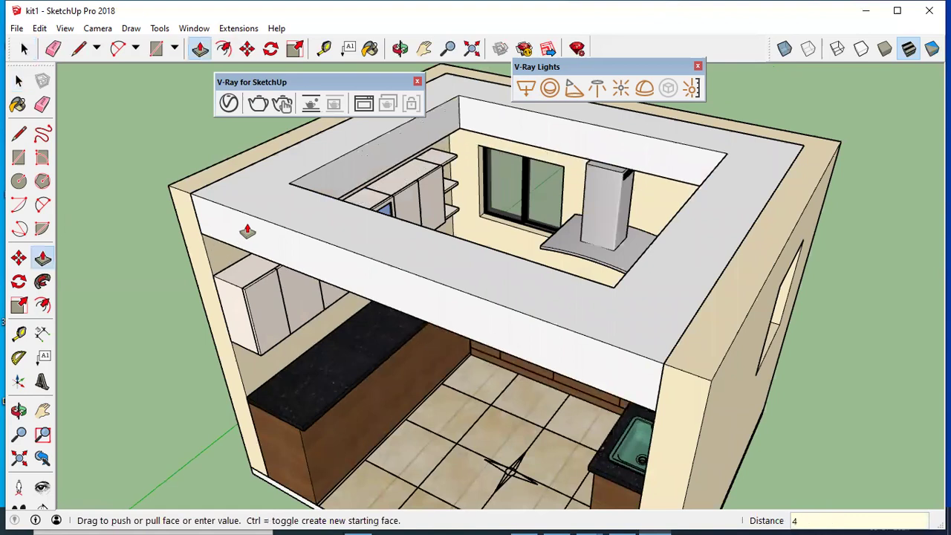
key(Return)
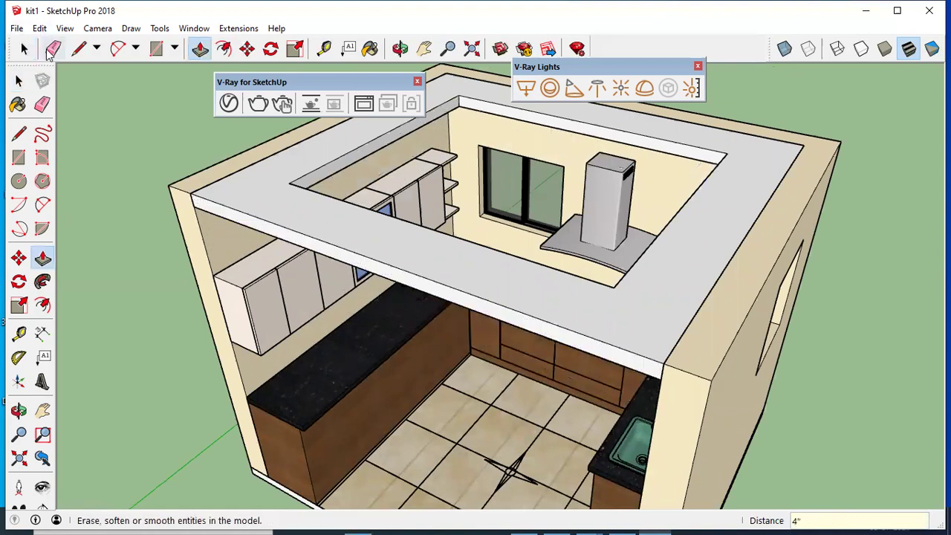
Step: Select the whole ceiling border solid and make it a group
click(20, 83)
triple_click(263, 194)
right_click(262, 194)
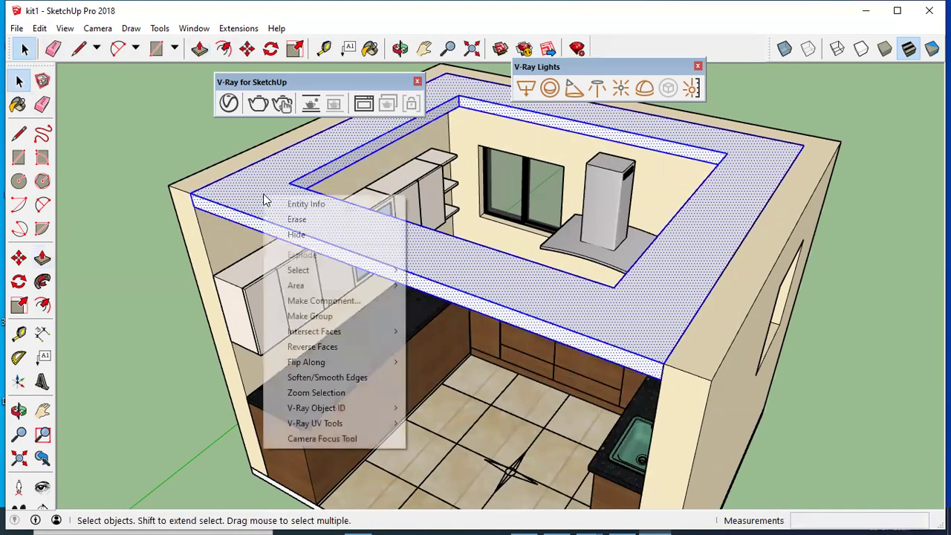
click(325, 316)
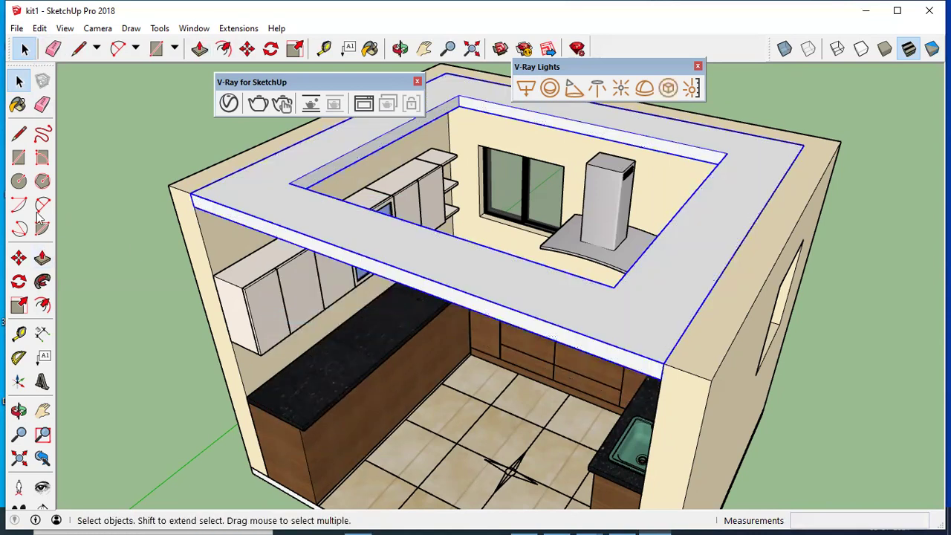
Step: Move the ceiling border group straight down by 4"
click(20, 260)
click(195, 199)
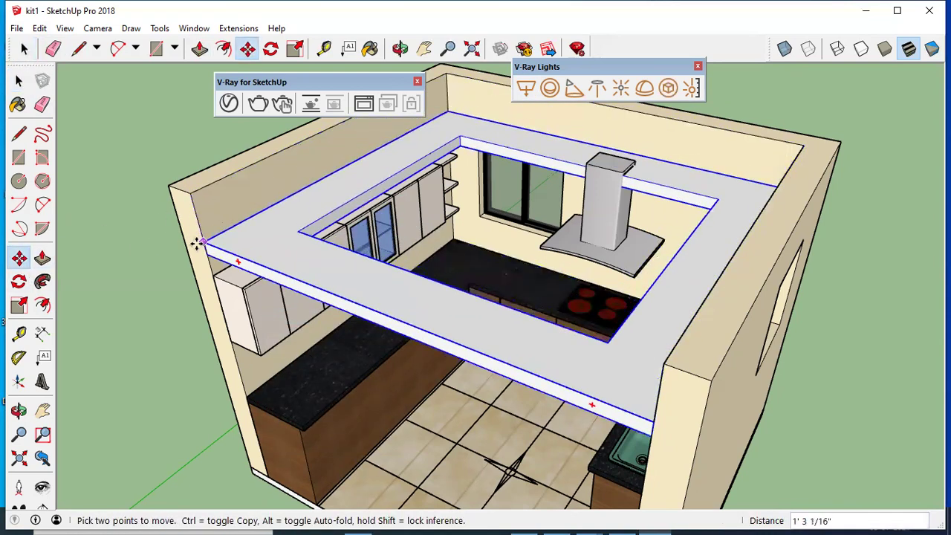
text(4)
key(Return)
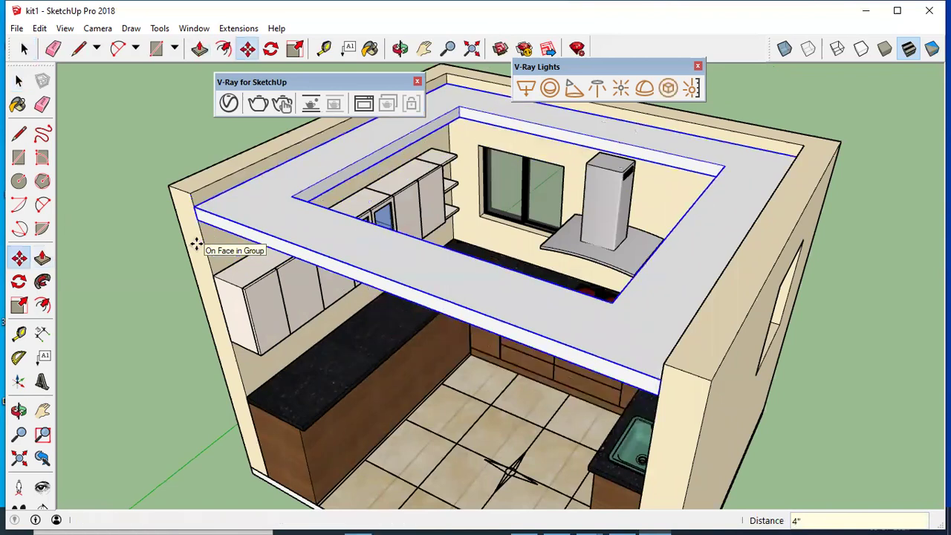
Step: Draw a roof rectangle across the outer top corners of the walls and extrude it upward by 4"
click(19, 158)
click(170, 186)
click(847, 141)
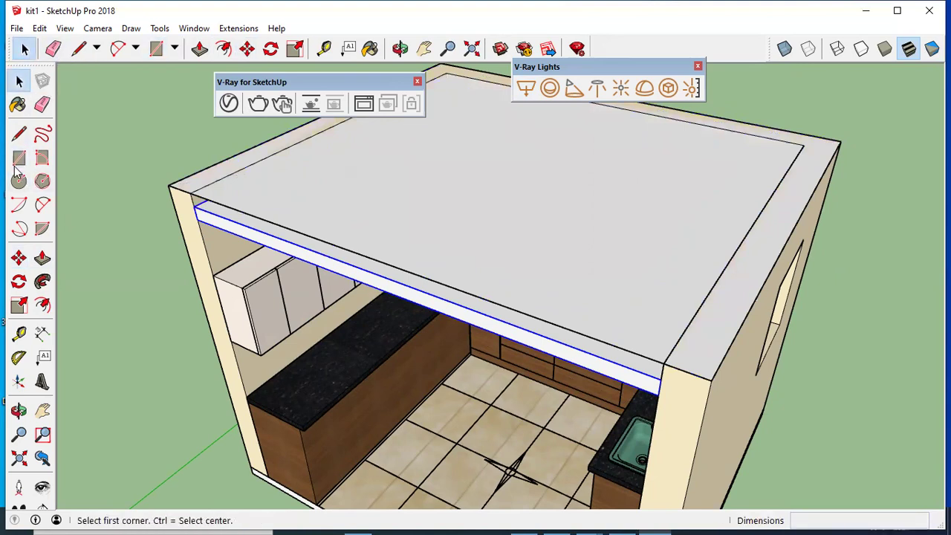
click(304, 186)
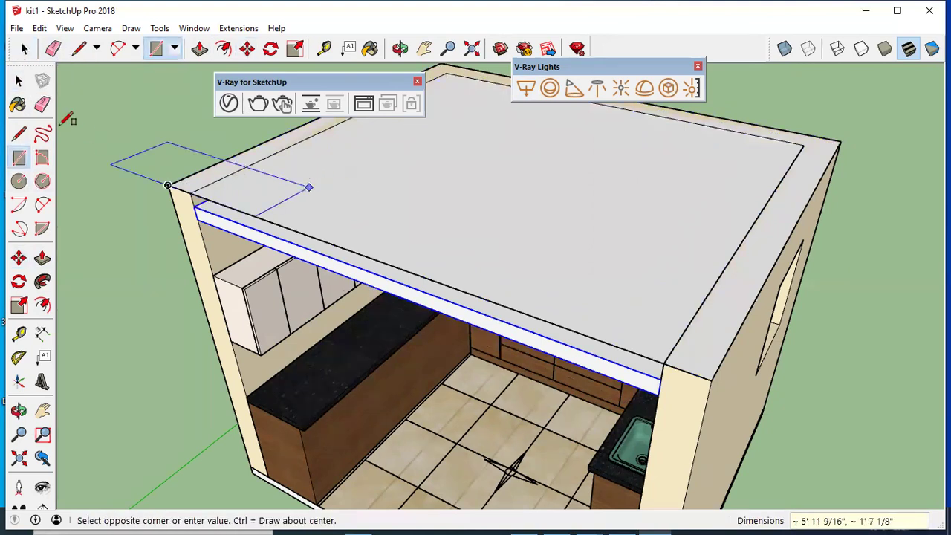
click(19, 81)
click(42, 257)
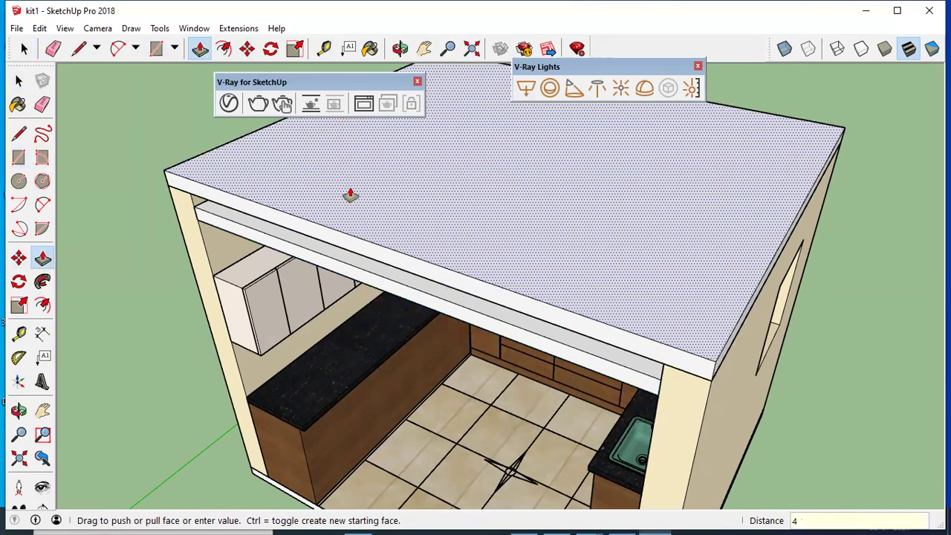
click(19, 82)
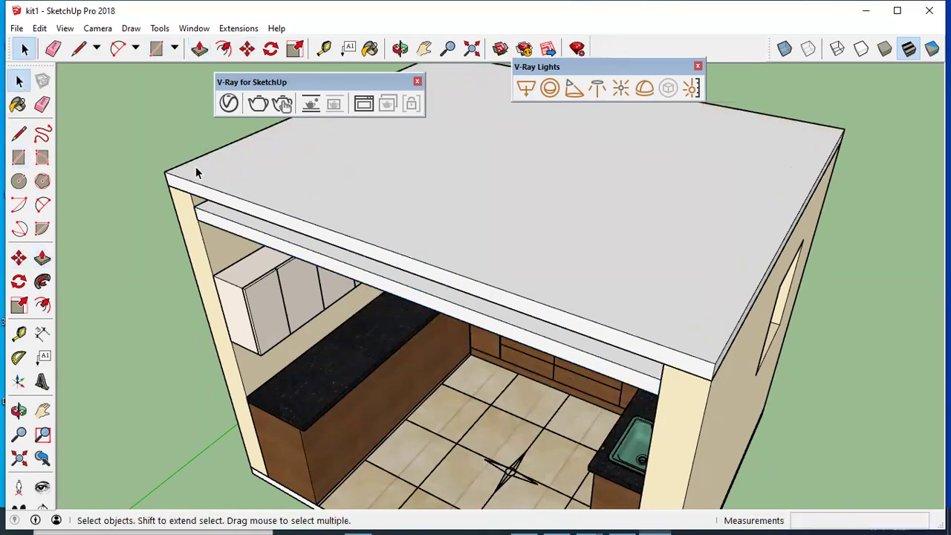
Step: Select the entire roof slab and make it a group
triple_click(195, 167)
right_click(196, 167)
click(260, 289)
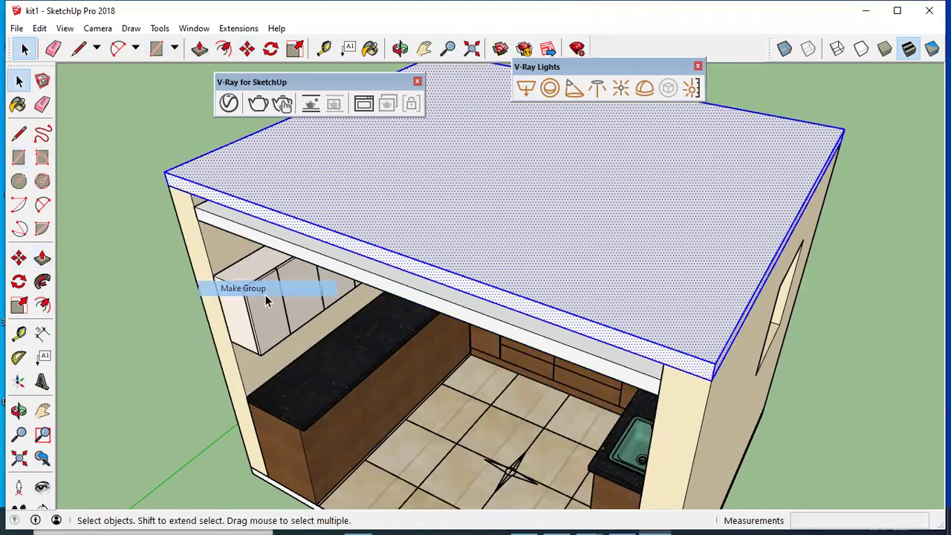
Step: Check the false ceiling from inside the kitchen and hide the roof slab group
middle_drag(614, 314, 710, 131)
scroll(664, 242, down, 3)
scroll(632, 167, up, 2)
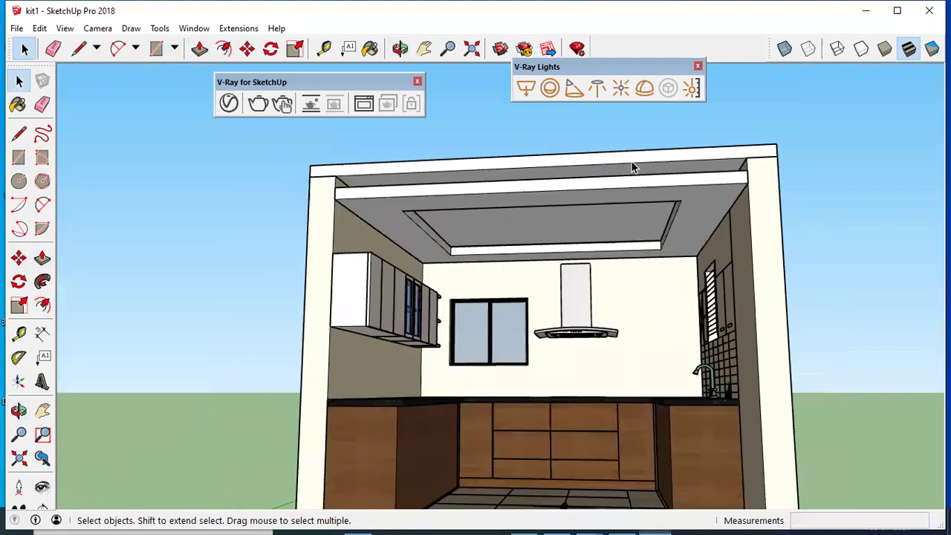
scroll(632, 167, up, 1)
middle_drag(668, 201, 608, 242)
right_click(608, 242)
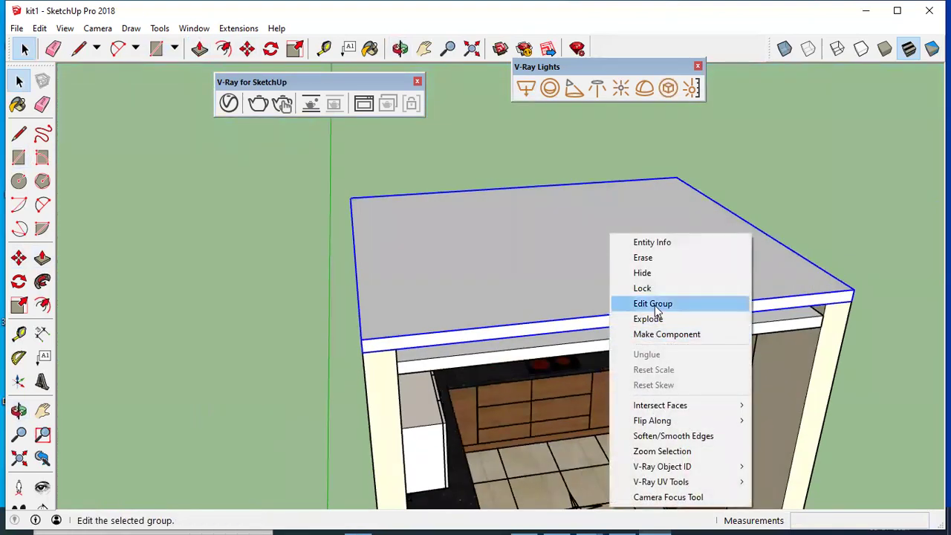
click(659, 274)
Step: Place a narrow V-Ray rectangle light along the top of the false ceiling border on the sink side
middle_drag(658, 275, 651, 220)
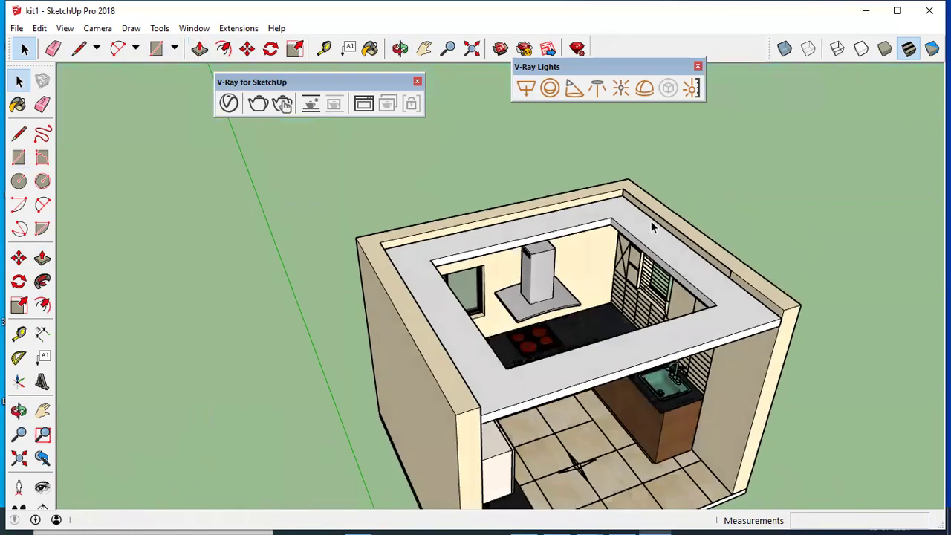
scroll(651, 220, up, 2)
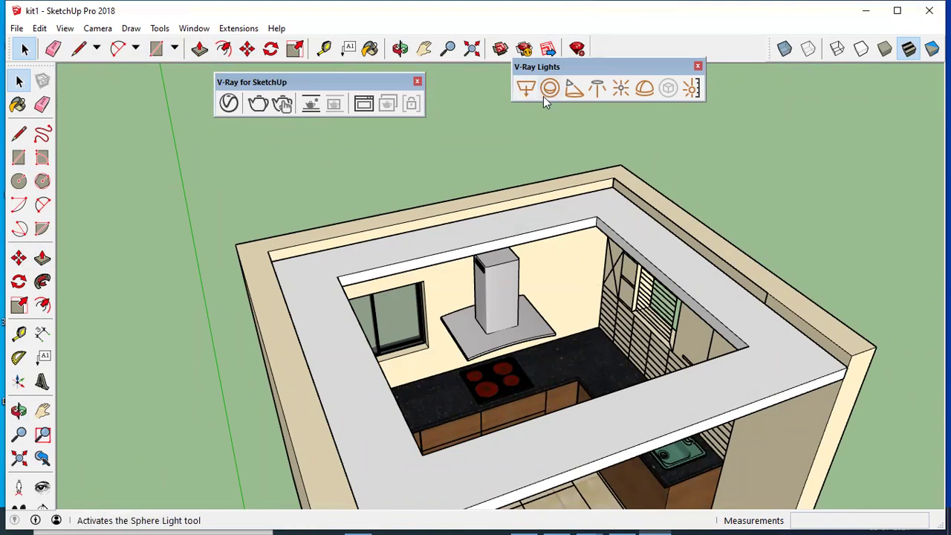
click(525, 90)
click(596, 210)
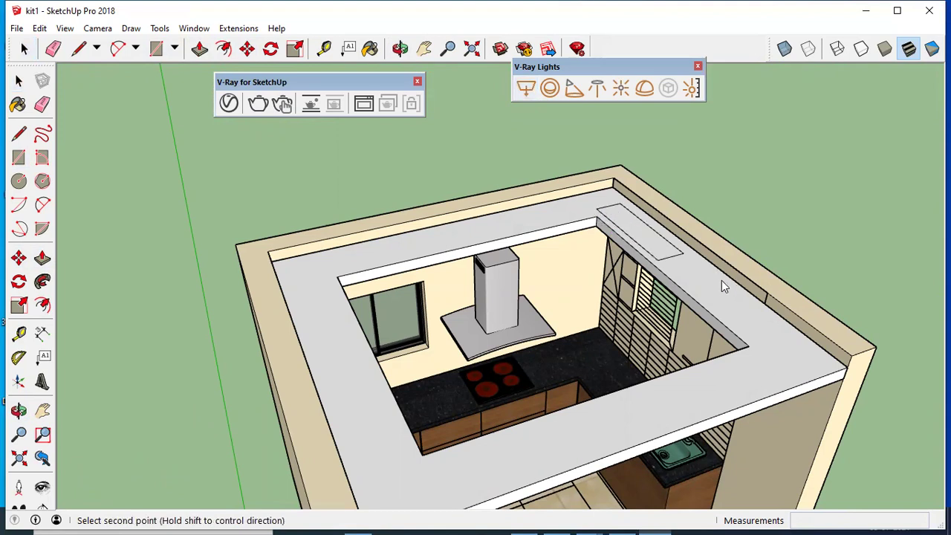
click(799, 360)
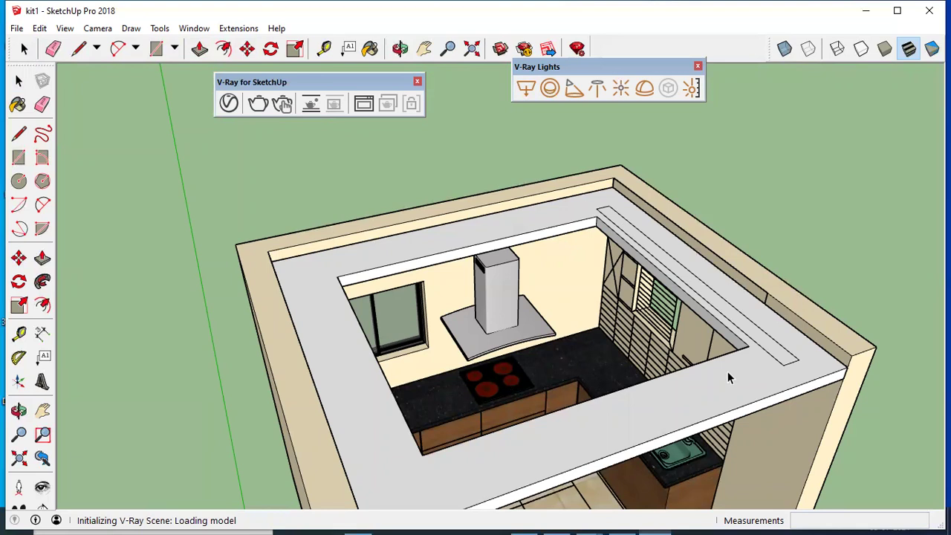
Step: Move the rectangle light 0.5" up along the blue axis from the ceiling border's surface
scroll(732, 319, up, 4)
middle_drag(839, 394, 885, 357)
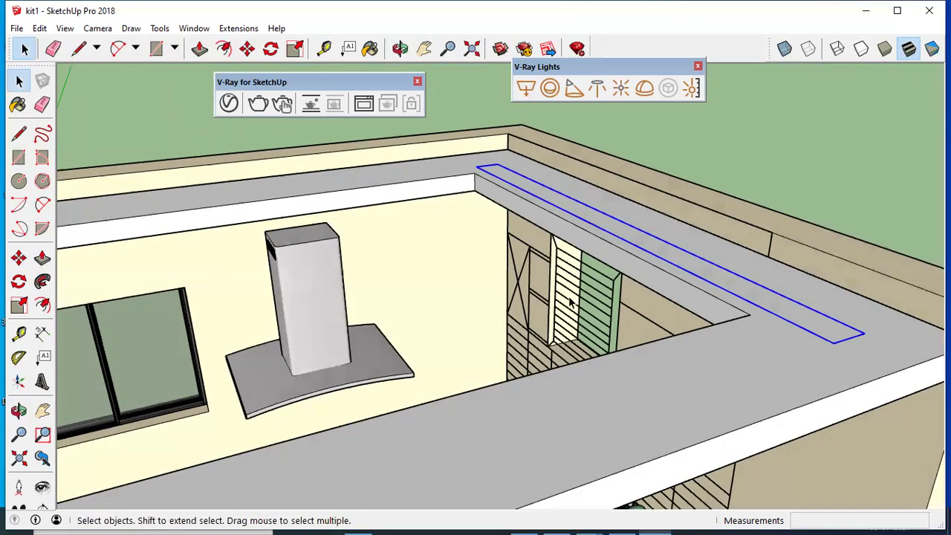
scroll(493, 341, down, 3)
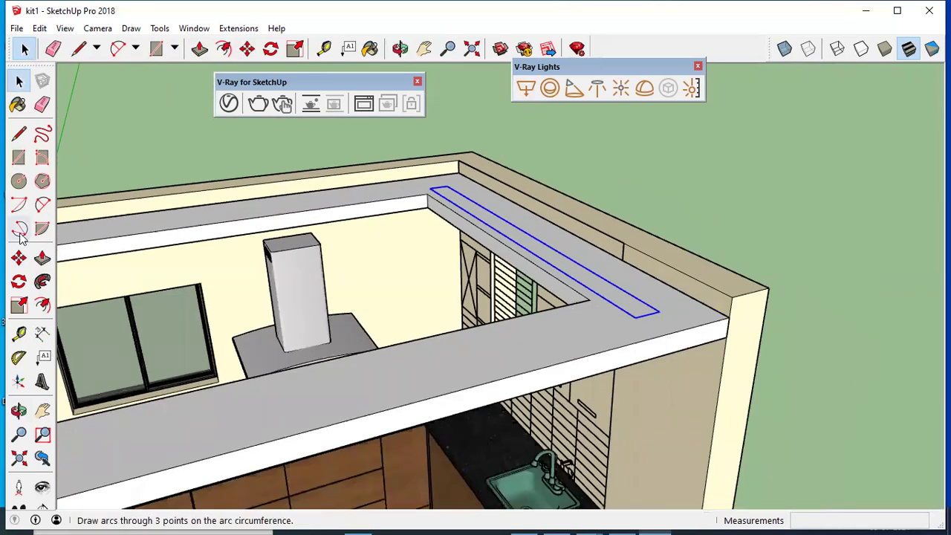
click(19, 258)
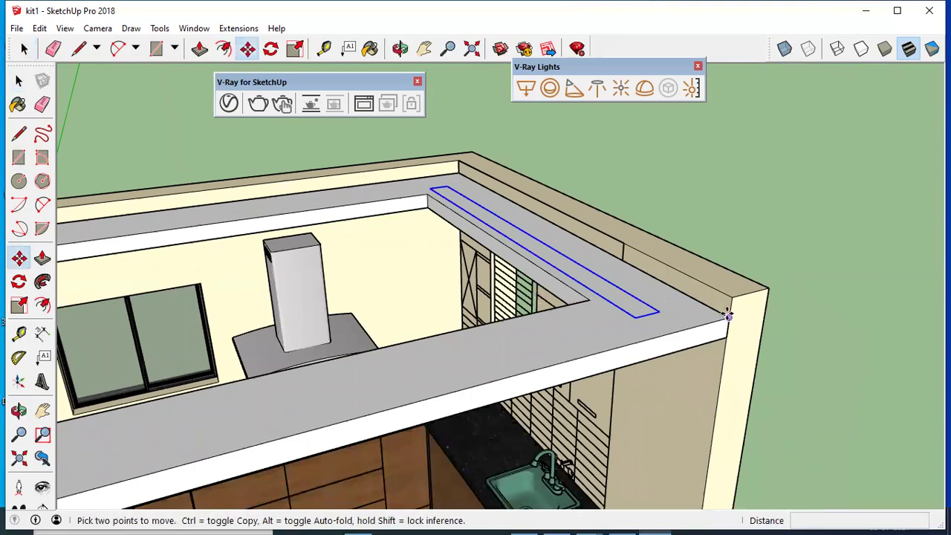
click(730, 313)
text(0.)
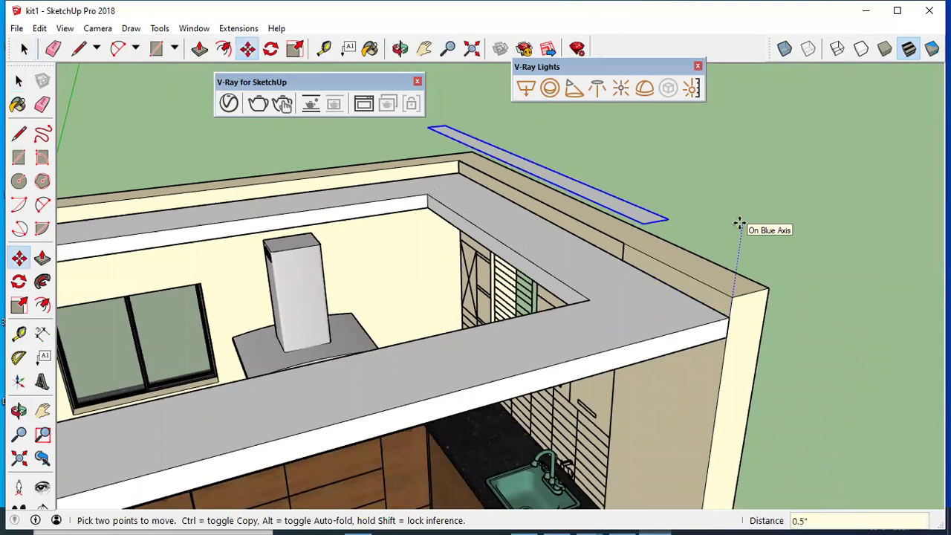
text(5")
key(Return)
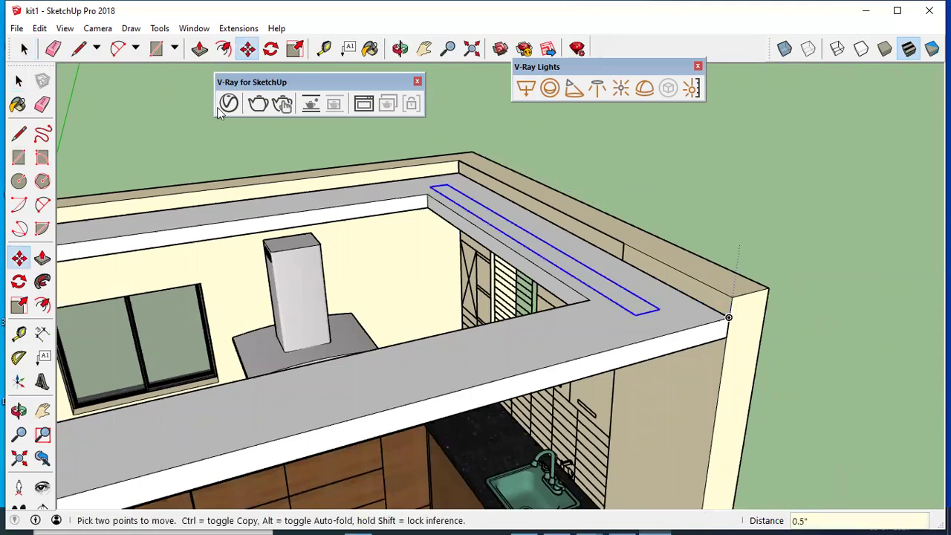
click(11, 91)
middle_drag(478, 302, 506, 340)
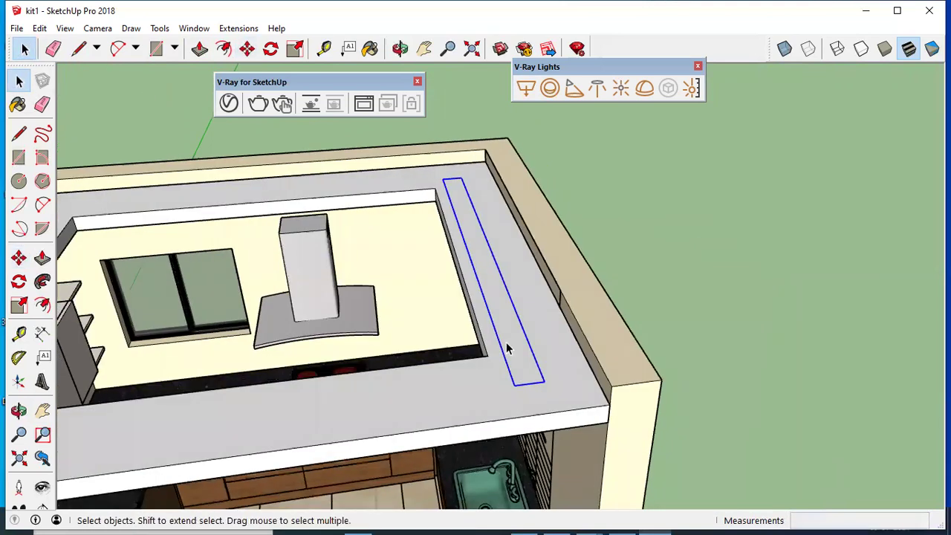
scroll(515, 368, up, 3)
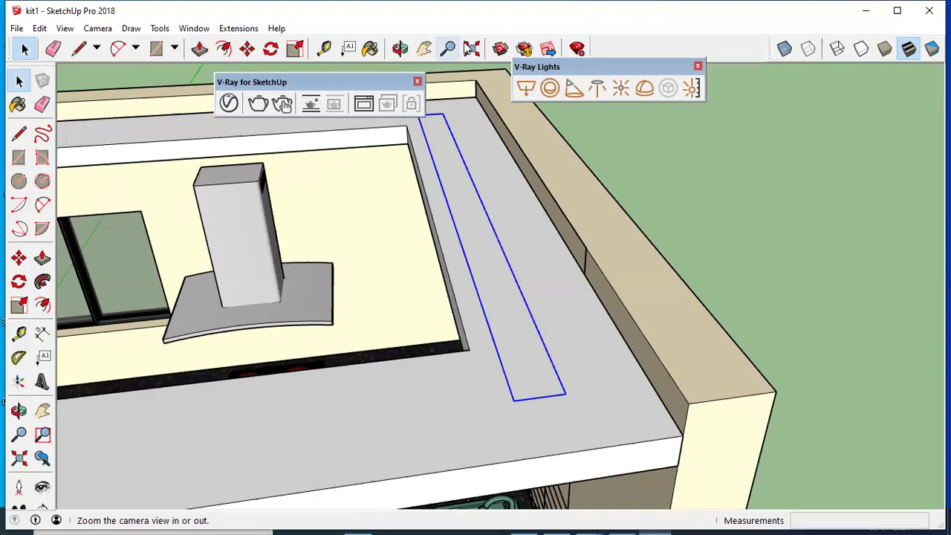
mouse_move(487, 287)
mouse_down()
mouse_move(502, 294)
mouse_move(497, 286)
mouse_up()
mouse_move(512, 324)
mouse_down()
mouse_move(504, 274)
mouse_move(524, 272)
mouse_up()
mouse_move(515, 333)
mouse_down()
mouse_move(519, 358)
mouse_move(490, 425)
mouse_move(527, 394)
mouse_up()
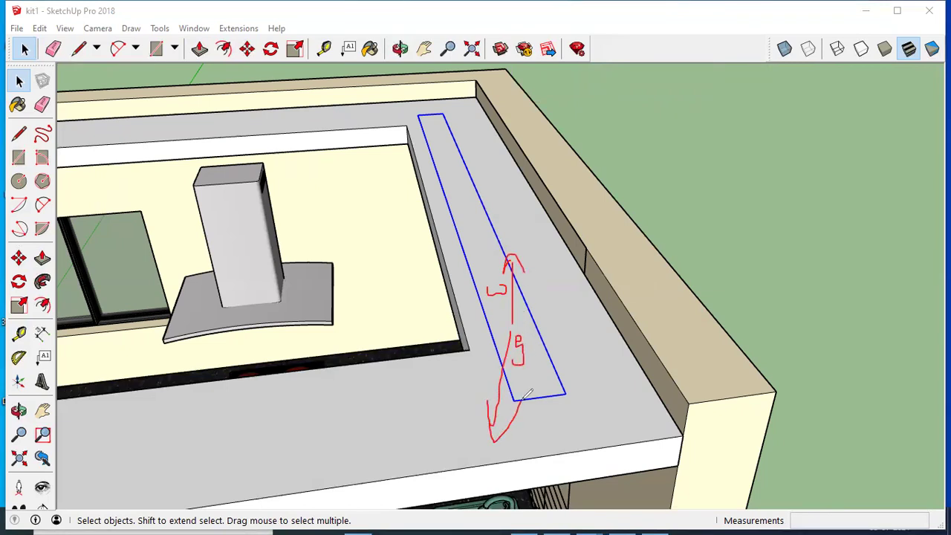
click(631, 58)
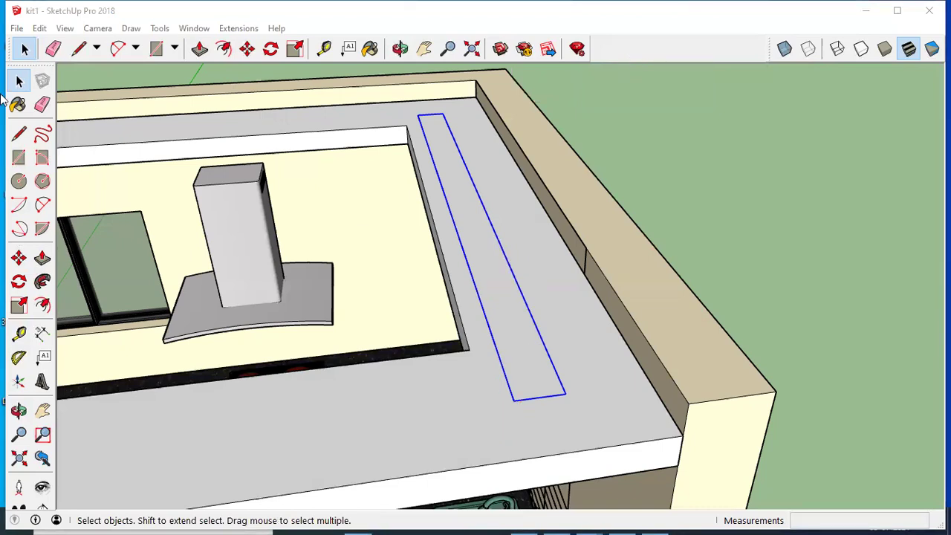
Step: Flip the rectangle light along the component's blue axis and examine its facing direction on the ceiling border
right_click(492, 267)
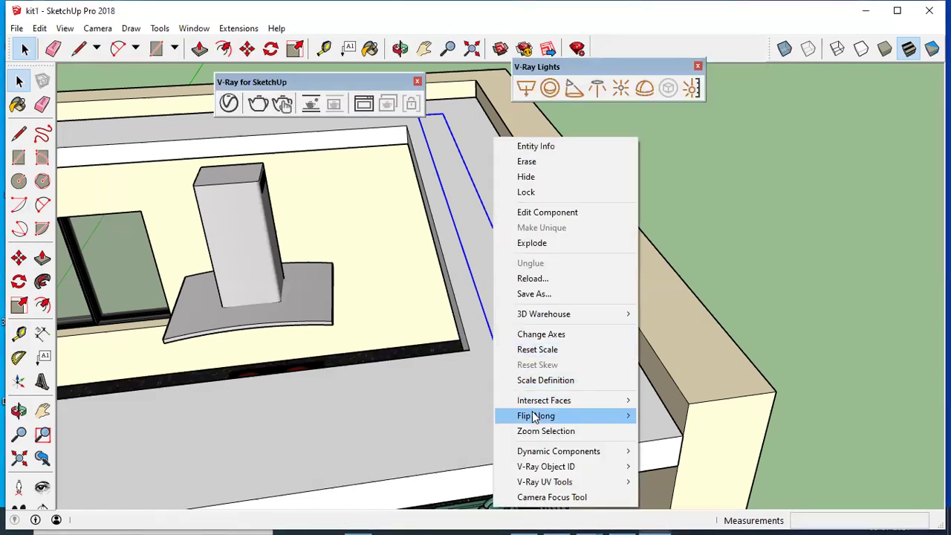
mouse_move(535, 418)
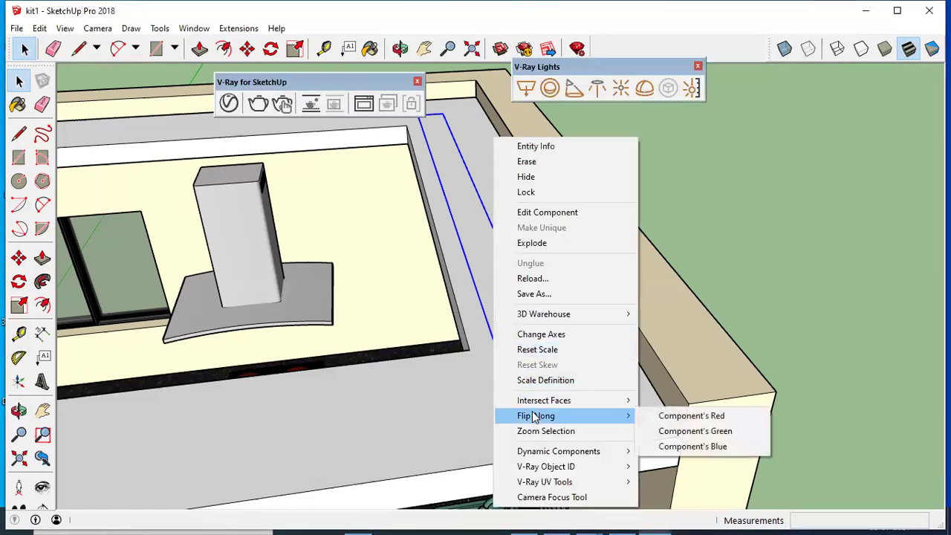
click(686, 448)
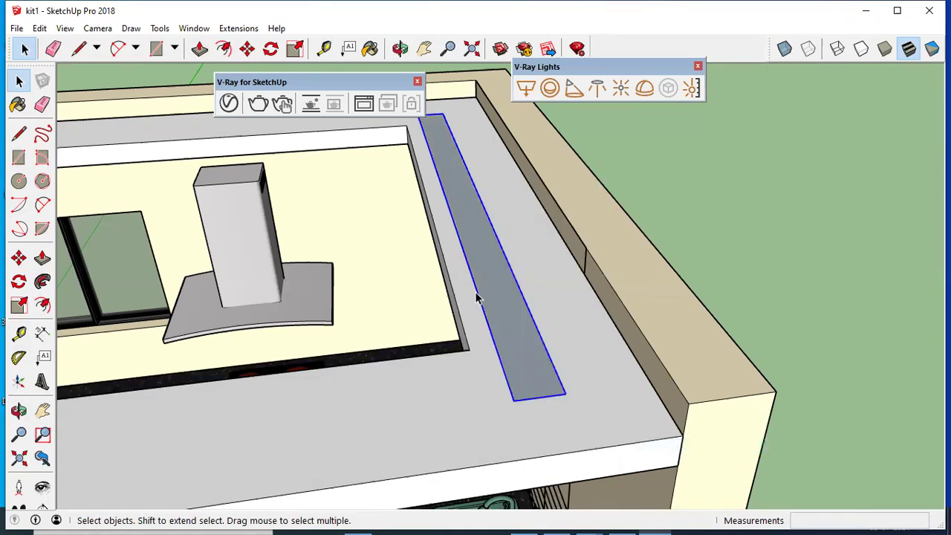
middle_drag(512, 382, 603, 316)
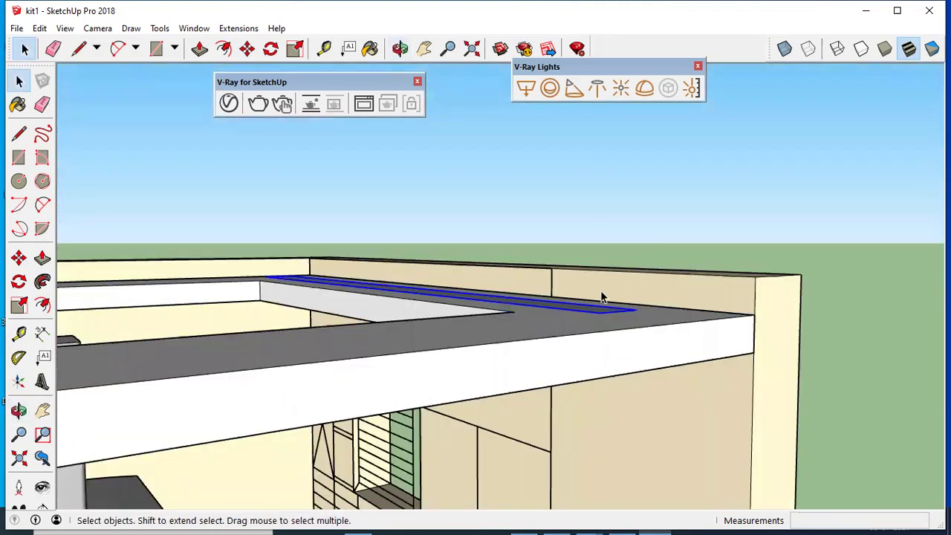
middle_drag(621, 217, 374, 393)
Step: Flip the rectangle light back along the component's blue axis
right_click(373, 391)
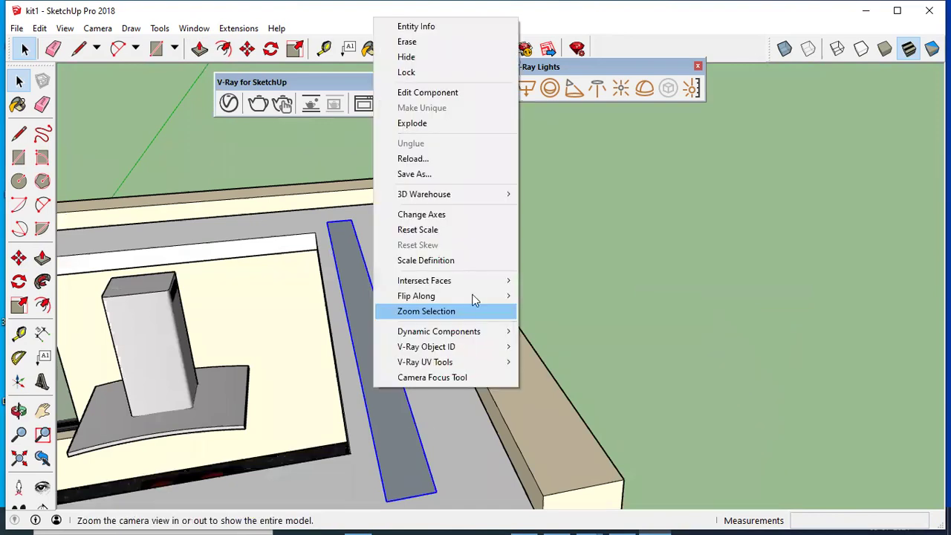
mouse_move(460, 295)
click(592, 326)
middle_drag(467, 382, 595, 272)
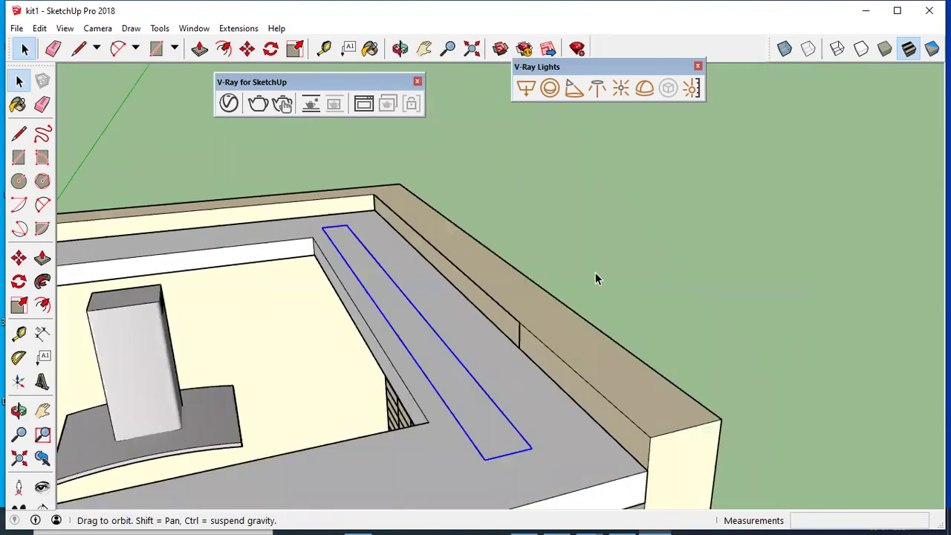
scroll(595, 272, down, 3)
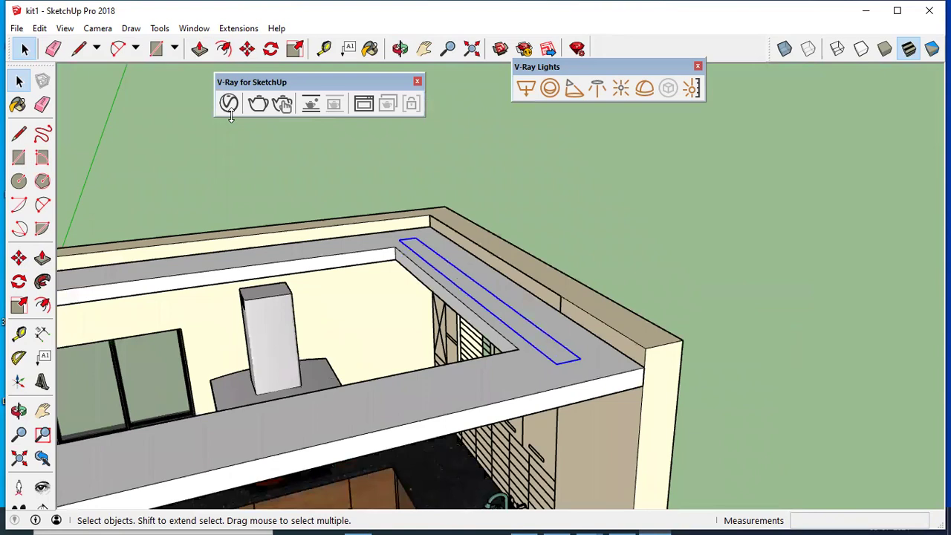
Step: Set the V-Ray rectangle light's color to a warm orange in the V-Ray Asset Editor
click(229, 104)
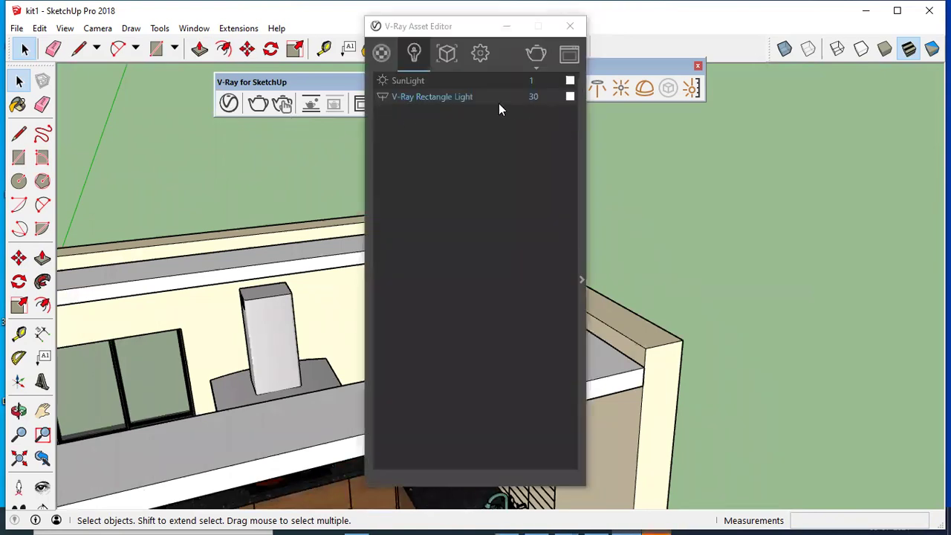
click(582, 239)
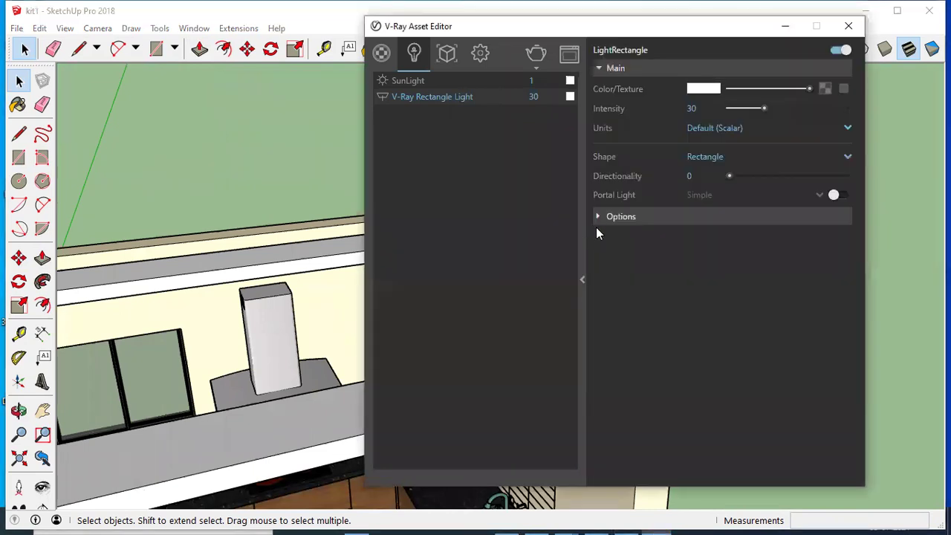
click(713, 89)
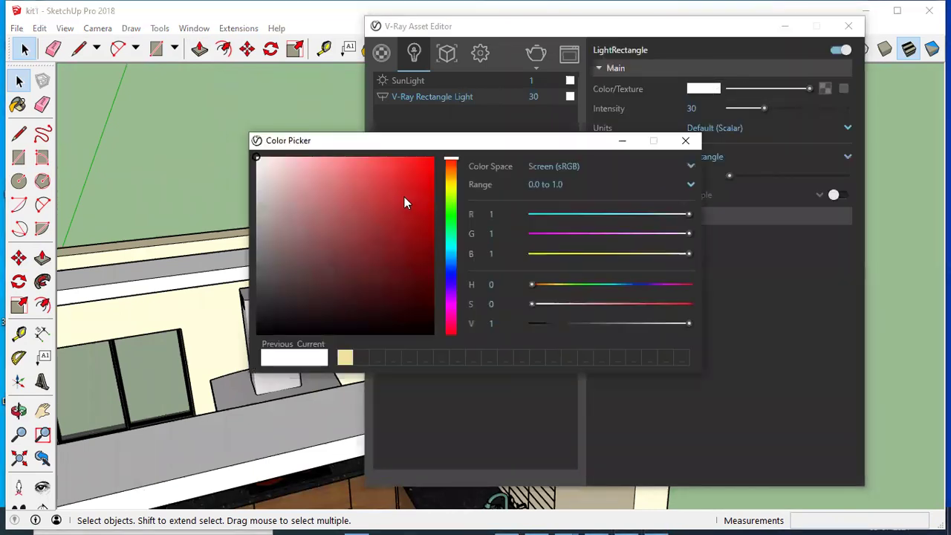
click(451, 173)
click(362, 164)
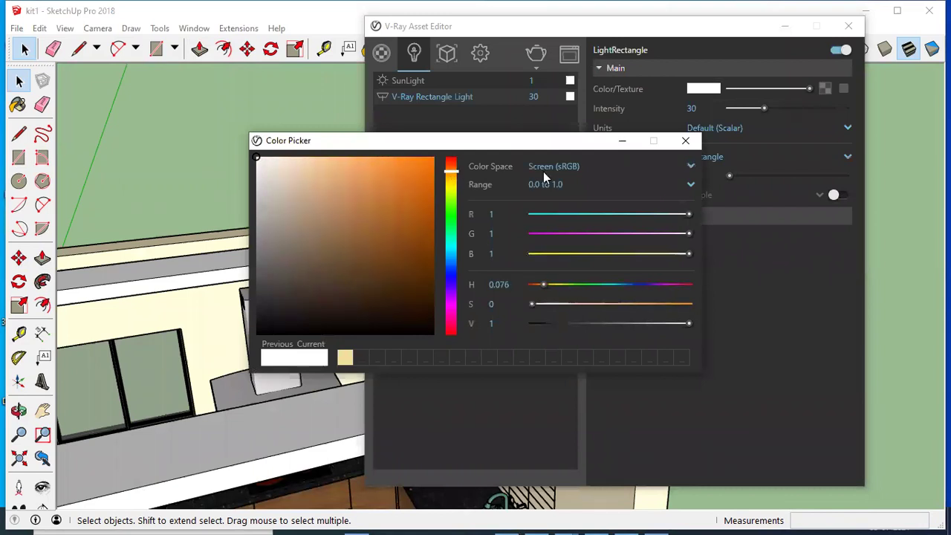
click(390, 161)
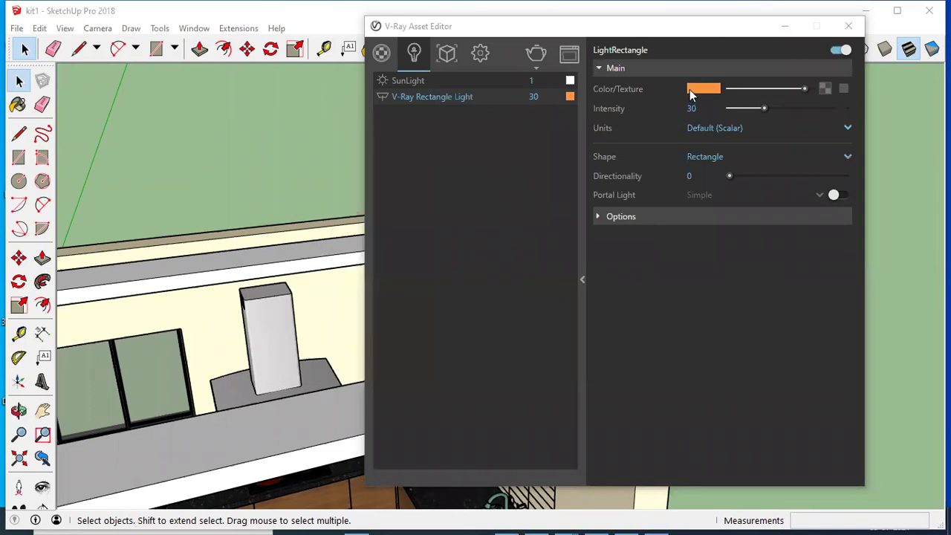
Step: Make the rectangle light invisible and turn off its Affect Reflections option
click(701, 108)
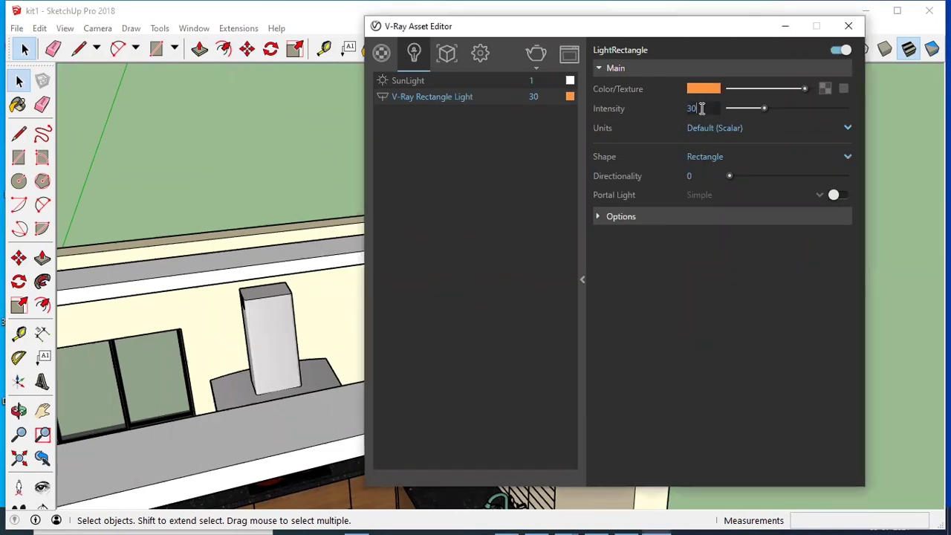
click(657, 217)
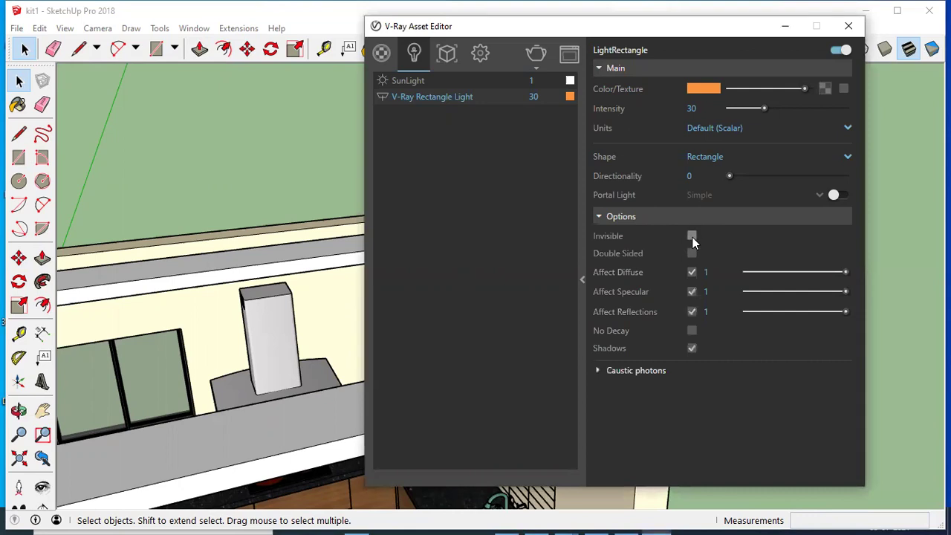
click(691, 237)
click(692, 312)
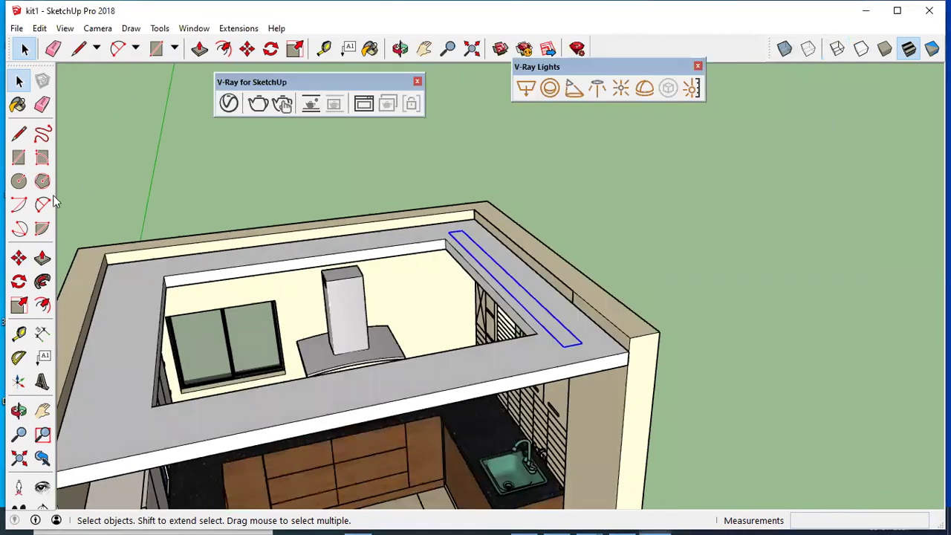
Step: Copy the rectangle light about 8' 9" along the red axis onto the false ceiling border opposite the sink side
click(19, 258)
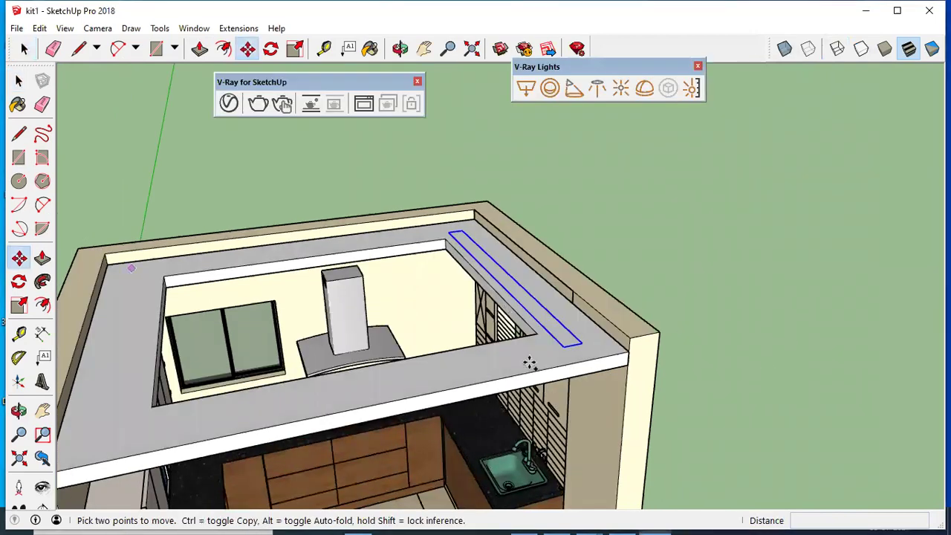
click(354, 375)
key(ctrl)
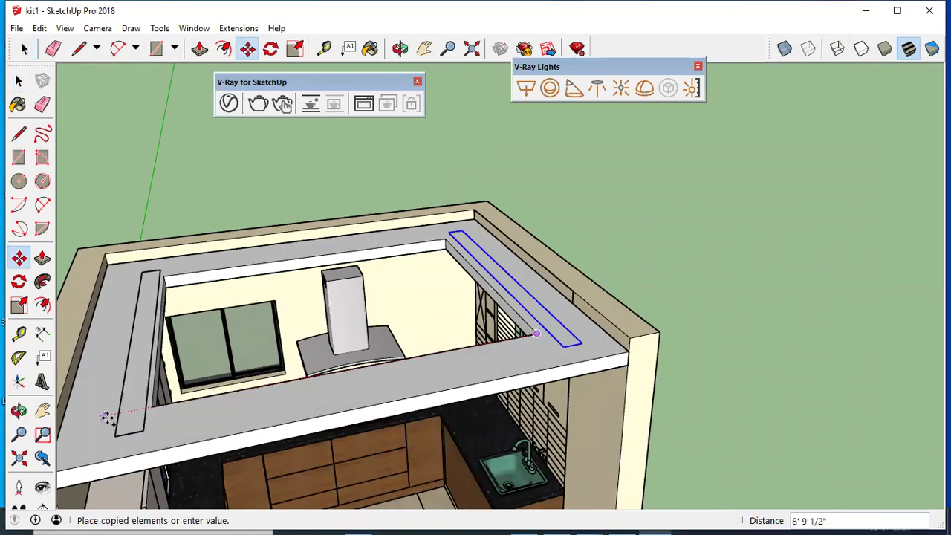
click(149, 408)
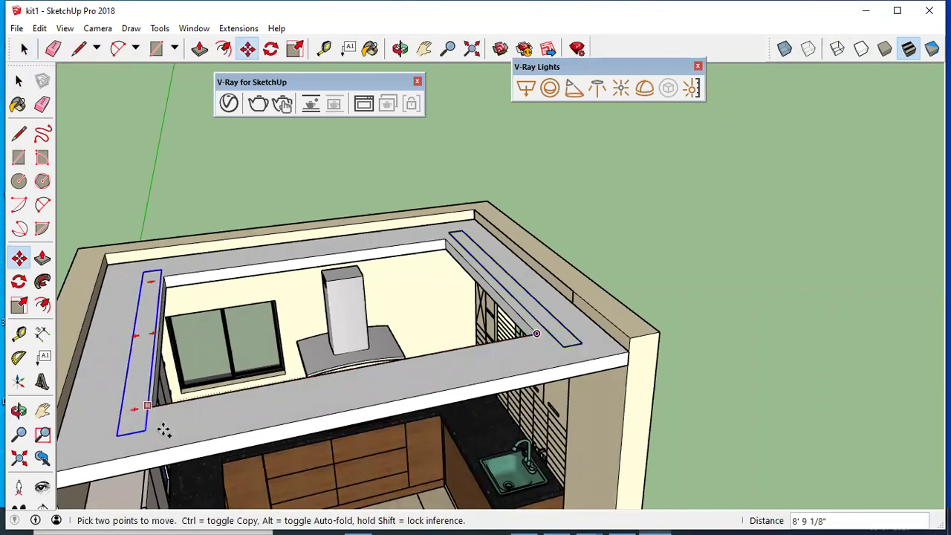
Step: Copy the new light about 4' 9" back along the red axis, across the middle of the ceiling opening
click(163, 427)
key(ctrl)
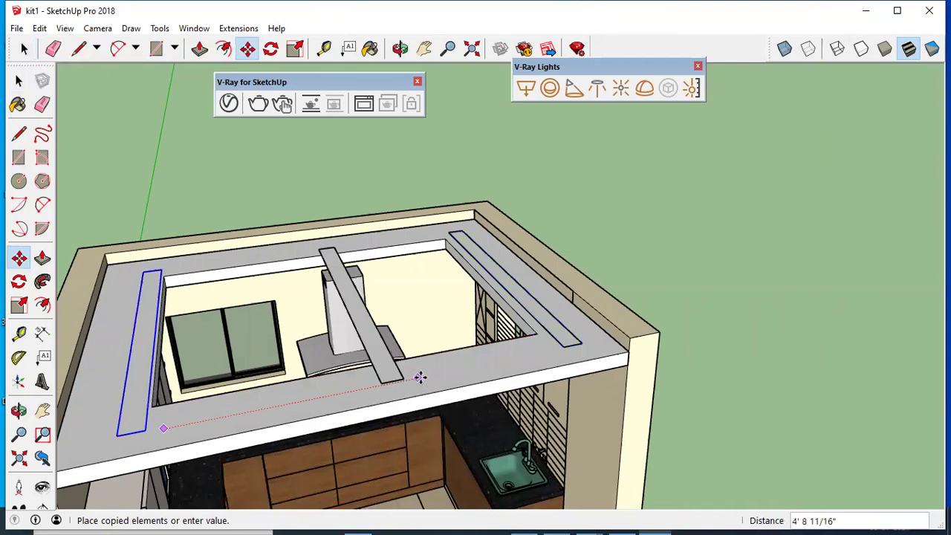
click(421, 377)
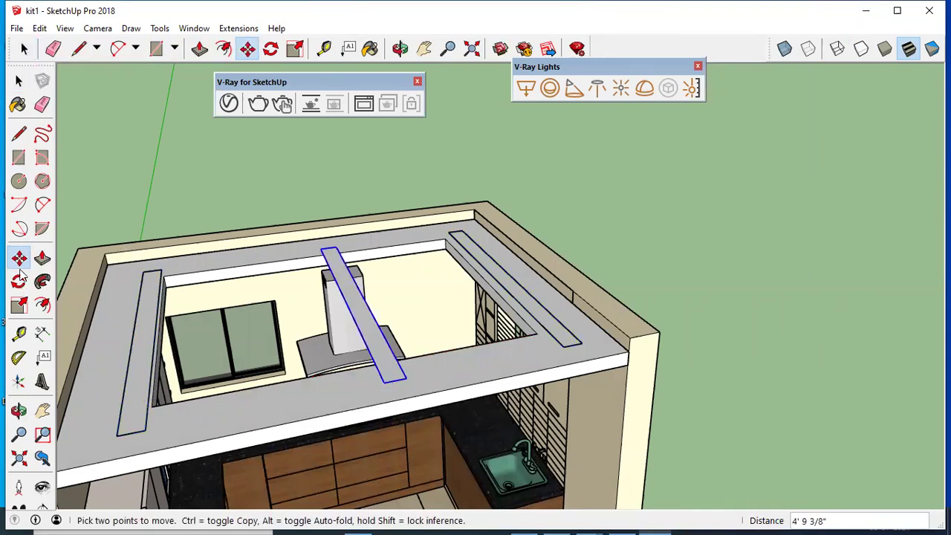
Step: Rotate the middle light copy 90° about its front corner so it runs parallel to the front ceiling border
key(q)
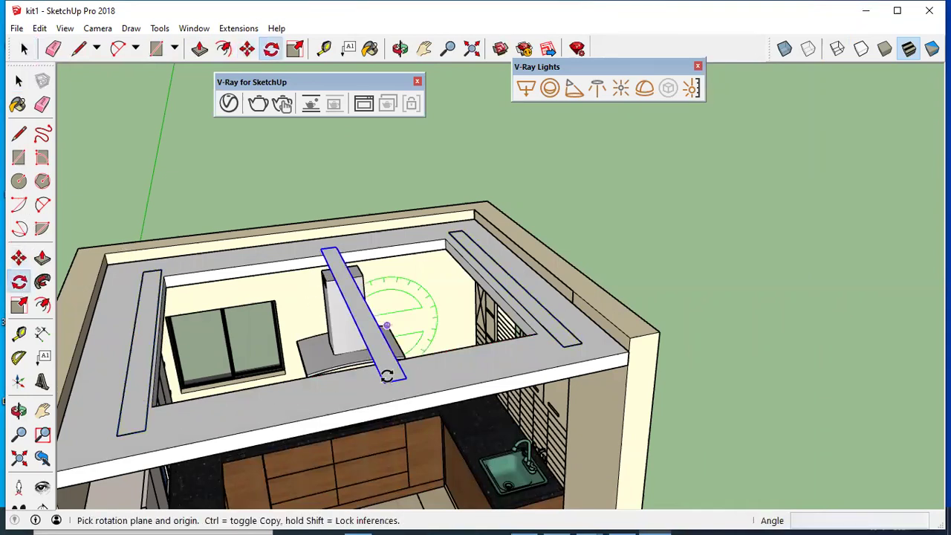
click(382, 381)
click(407, 378)
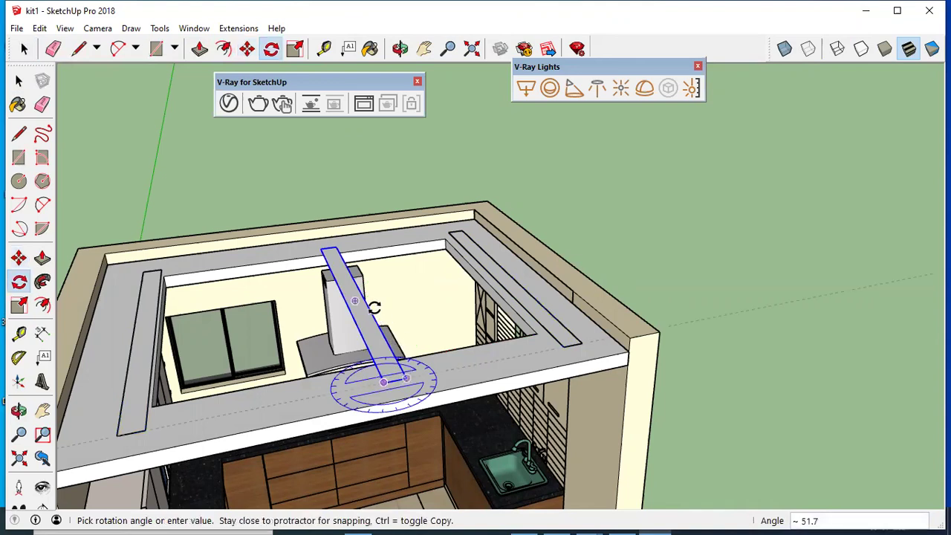
text(9)
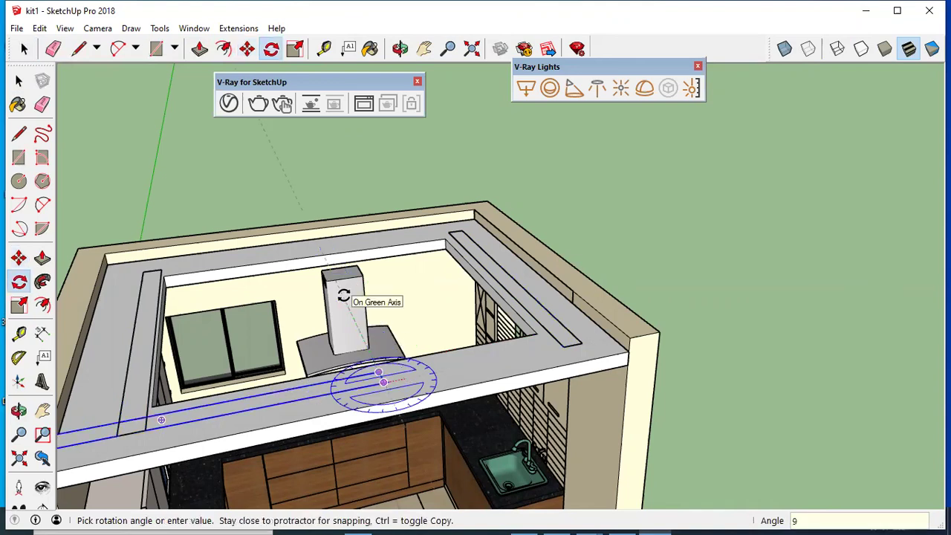
text(0)
key(Return)
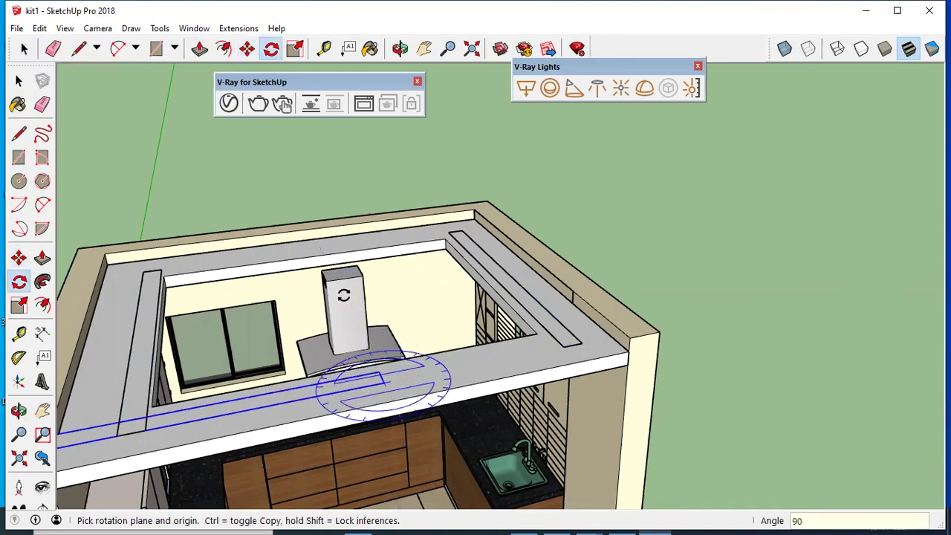
Step: Move the rotated light about 3' 11" along the front ceiling border so it sits between the two side lights
click(22, 262)
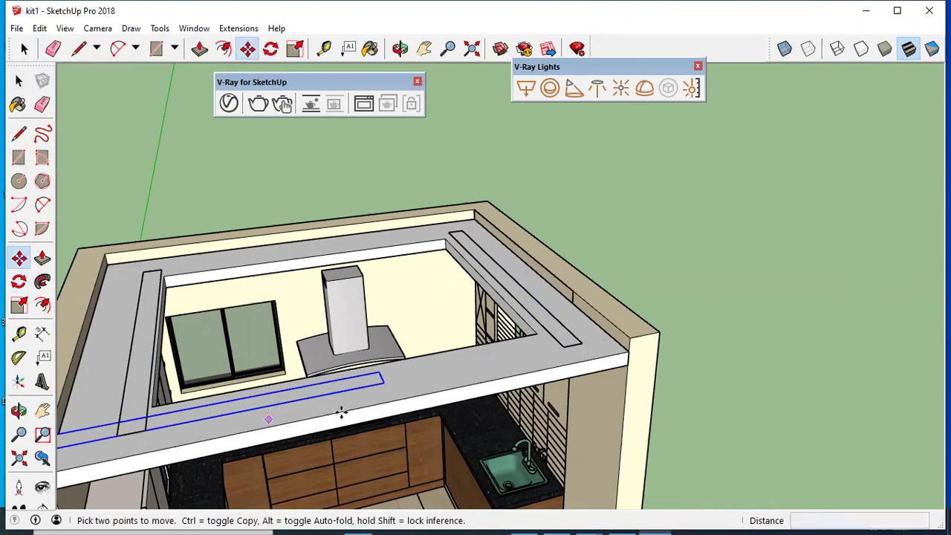
click(268, 419)
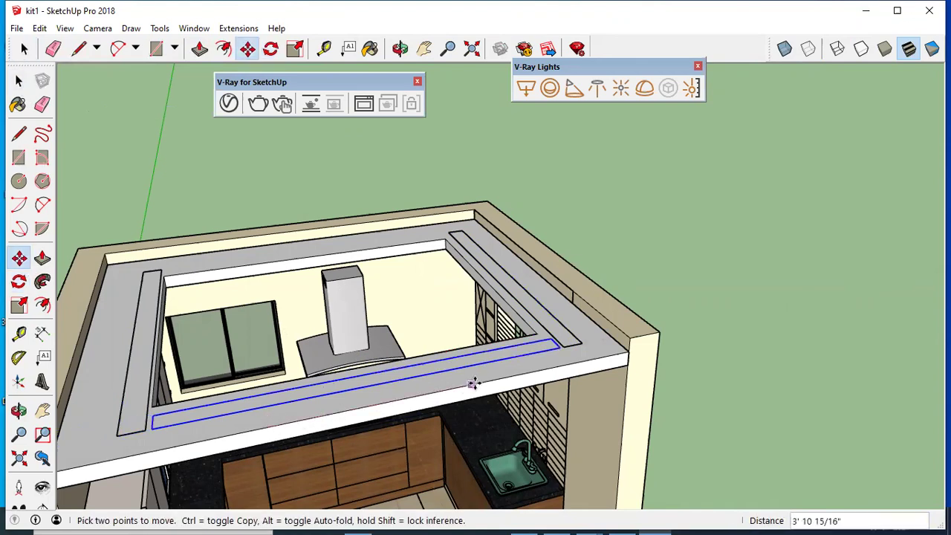
middle_drag(470, 384, 701, 233)
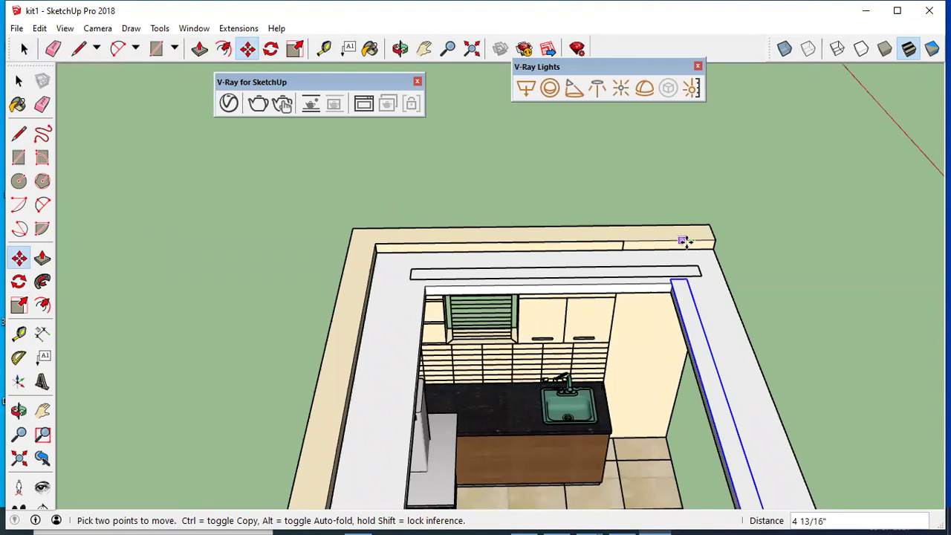
Step: Copy the front light about 7' 6" along the green axis onto the opposite ceiling border on the hood side
click(684, 240)
key(ctrl)
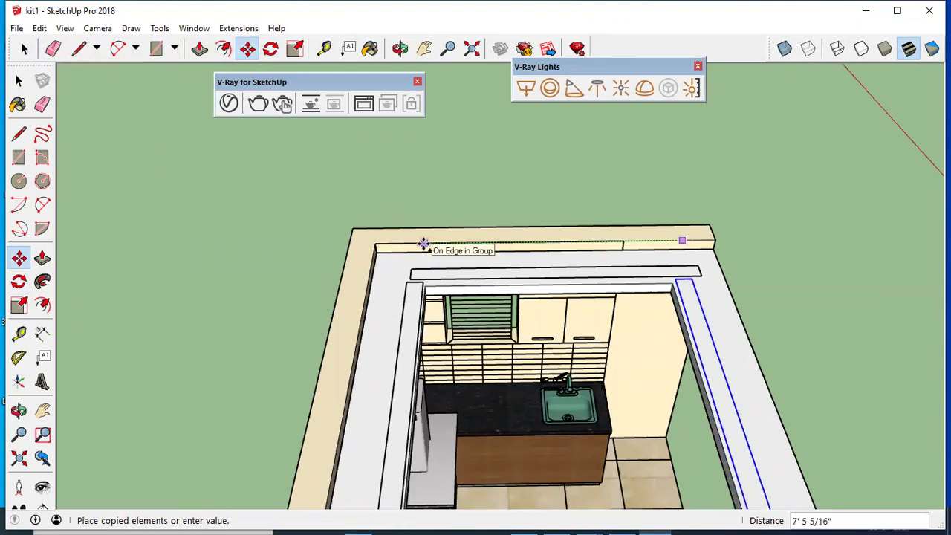
click(423, 243)
click(20, 81)
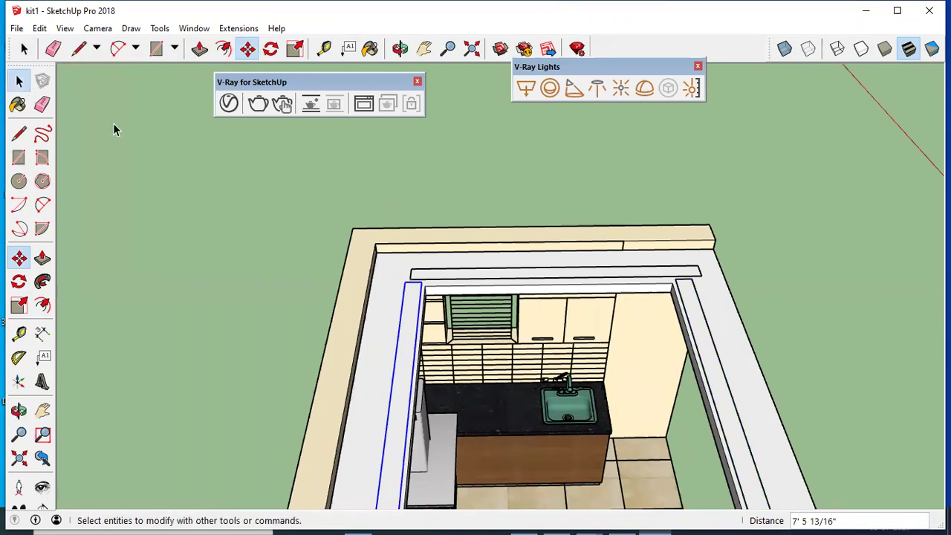
Step: Unhide the roof slab above the kitchen's false ceiling
middle_drag(351, 237, 371, 187)
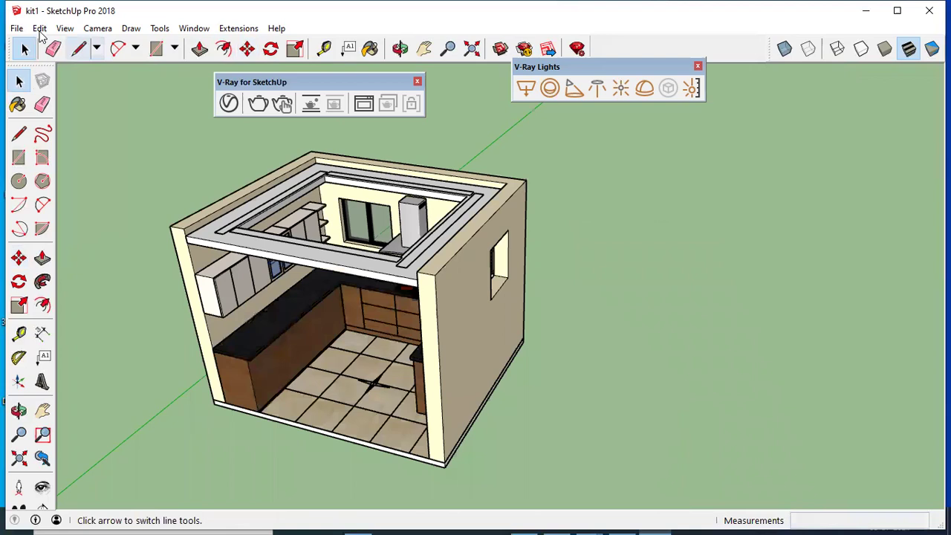
click(39, 28)
mouse_move(112, 228)
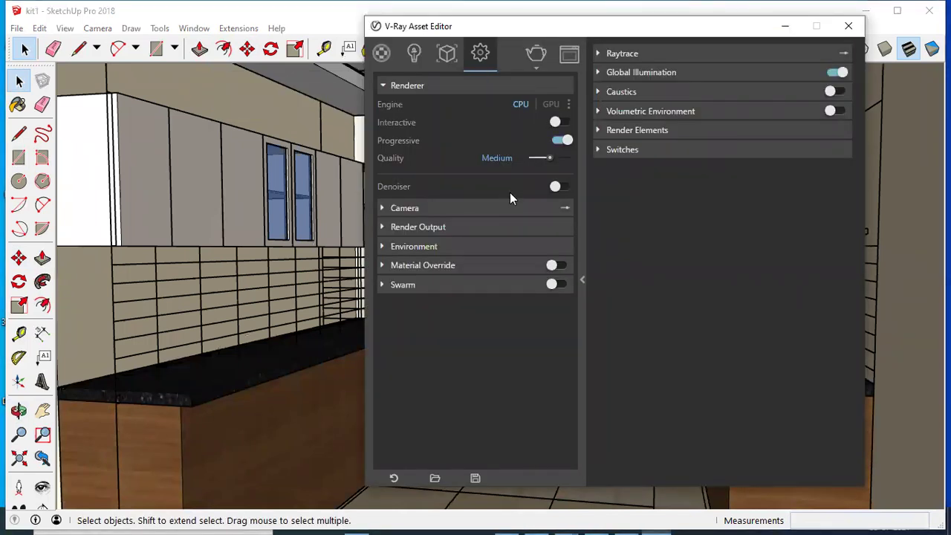
Step: Turn on the denoiser and the safe frame for the V-Ray render output
click(487, 208)
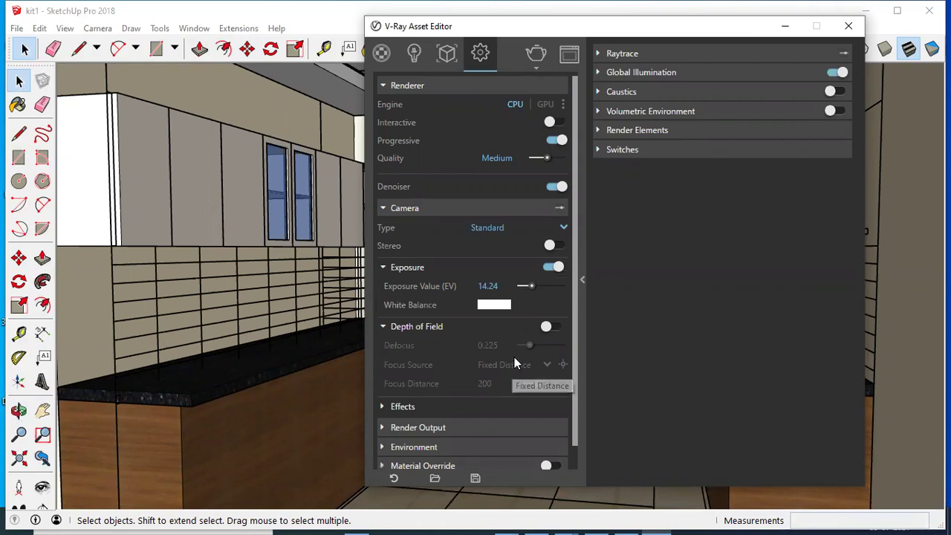
click(491, 208)
click(482, 246)
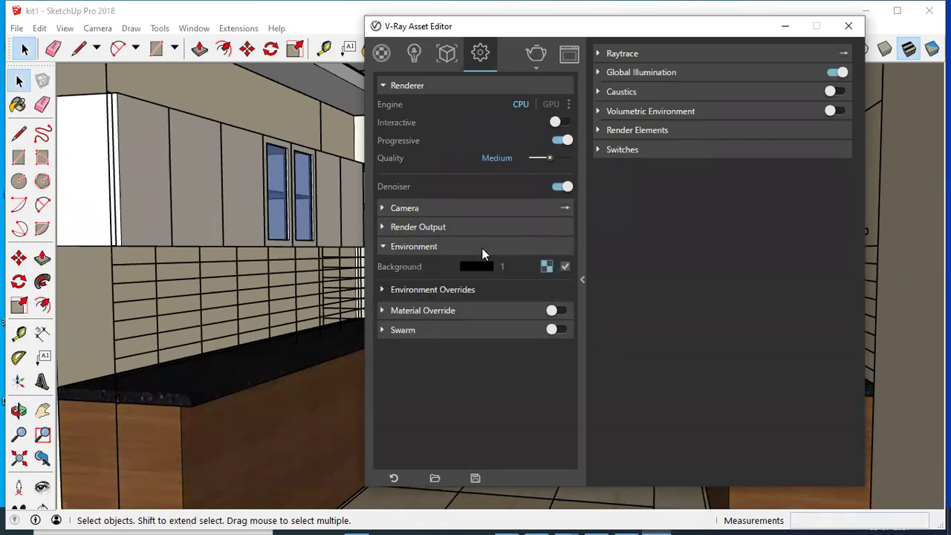
click(483, 228)
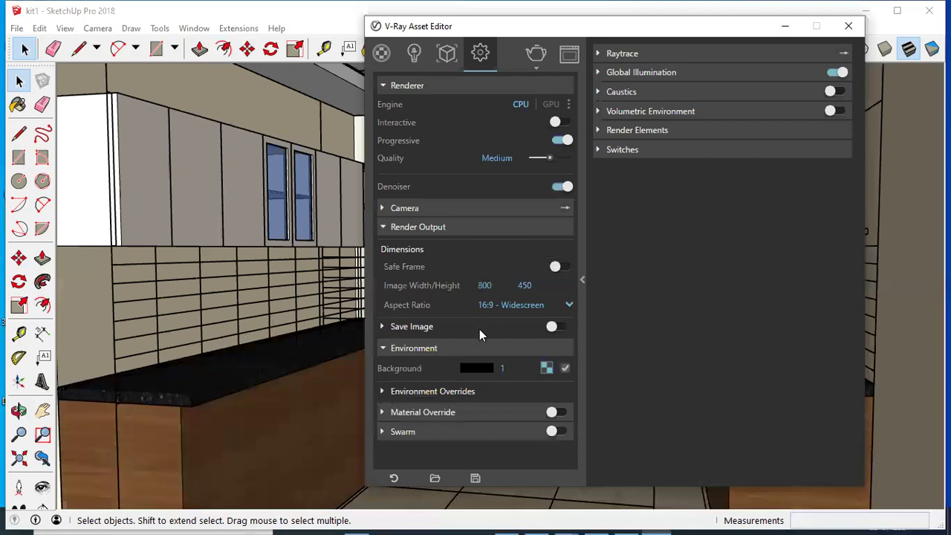
click(566, 269)
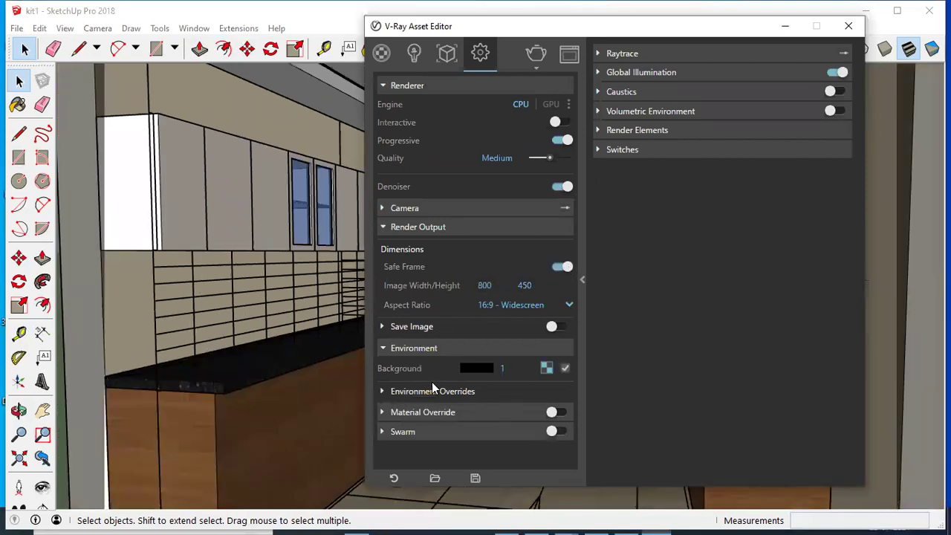
Step: Enable the GI (Skylight), Reflection and Refraction environment overrides in the render settings
click(421, 393)
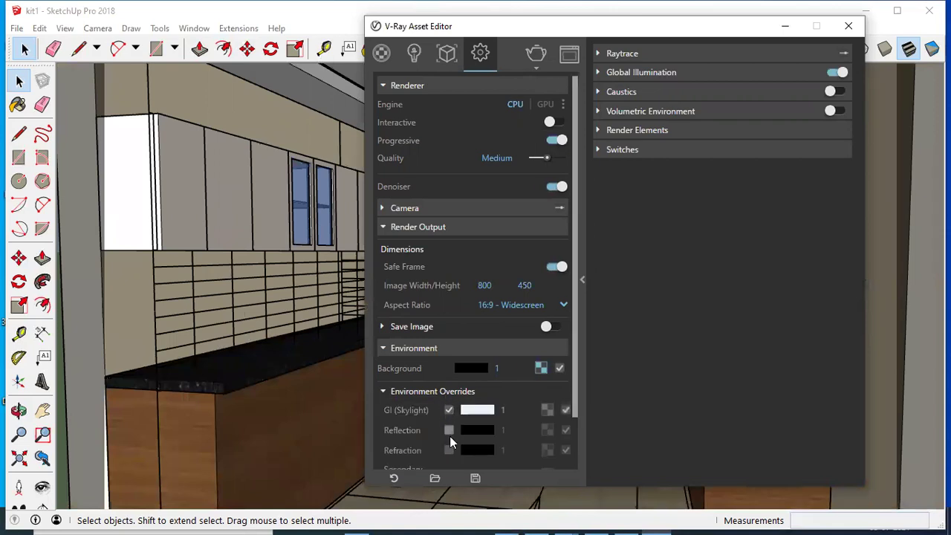
scroll(468, 416, down, 1)
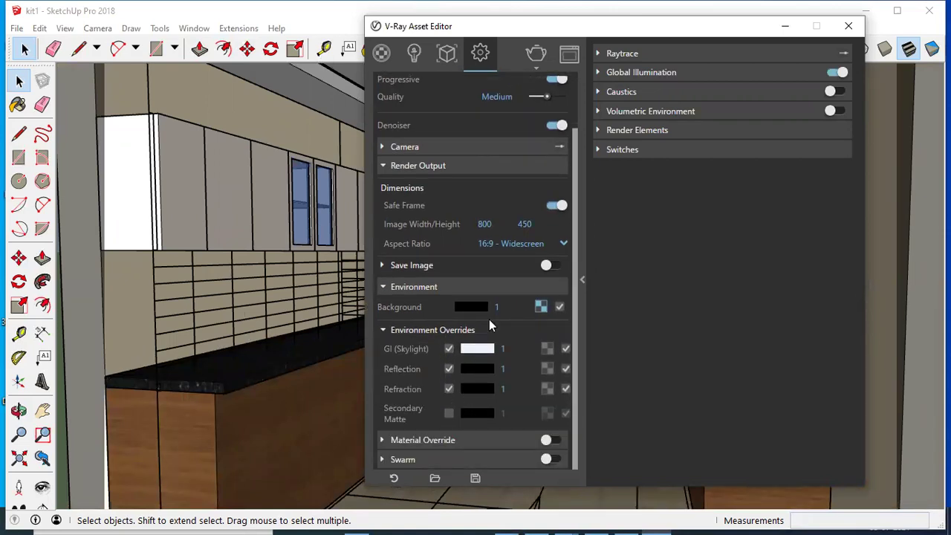
click(502, 290)
click(447, 367)
click(448, 366)
Step: Set global illumination to Irradiance map primary rays and Light cache secondary rays, and enable ambient occlusion
click(657, 53)
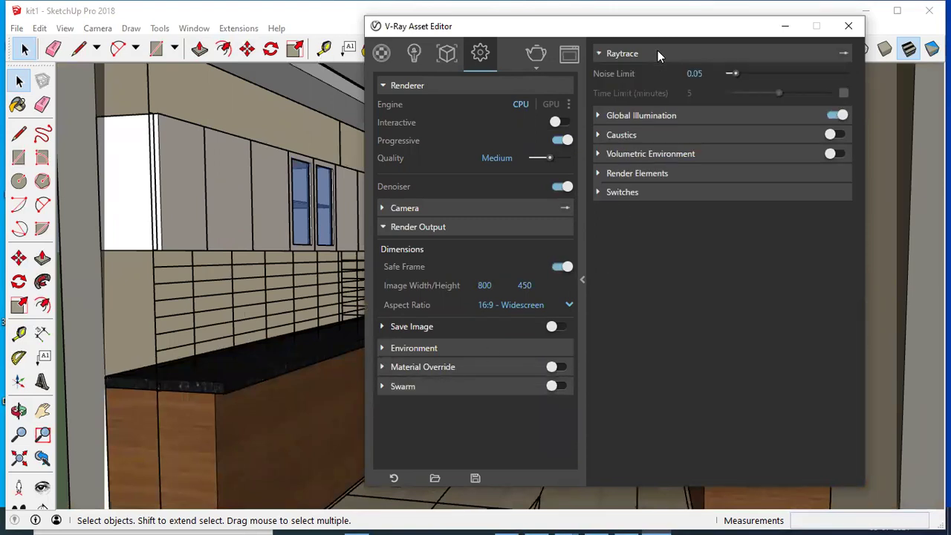
click(642, 114)
click(712, 136)
click(717, 151)
click(715, 155)
click(715, 154)
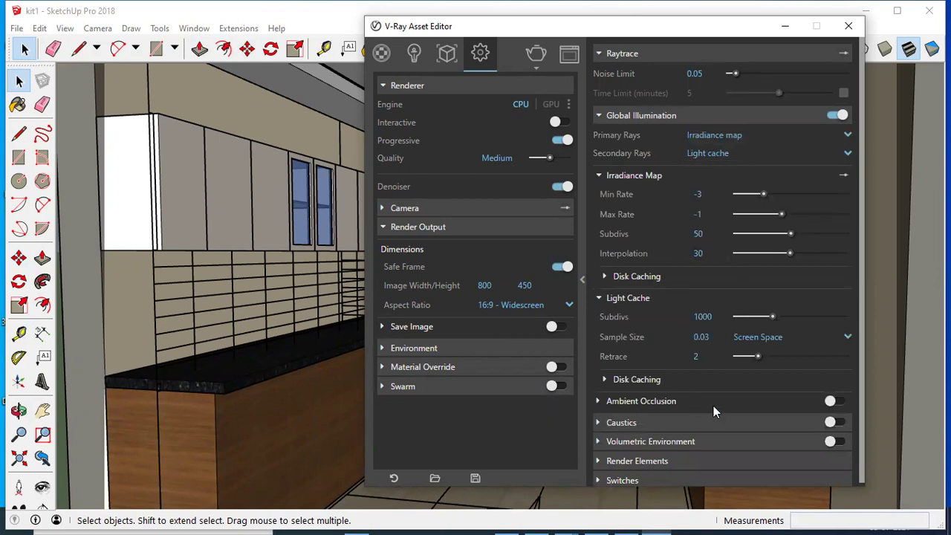
click(836, 402)
Step: Switch off the SunLight in the V-Ray light list and close the Asset Editor
click(424, 63)
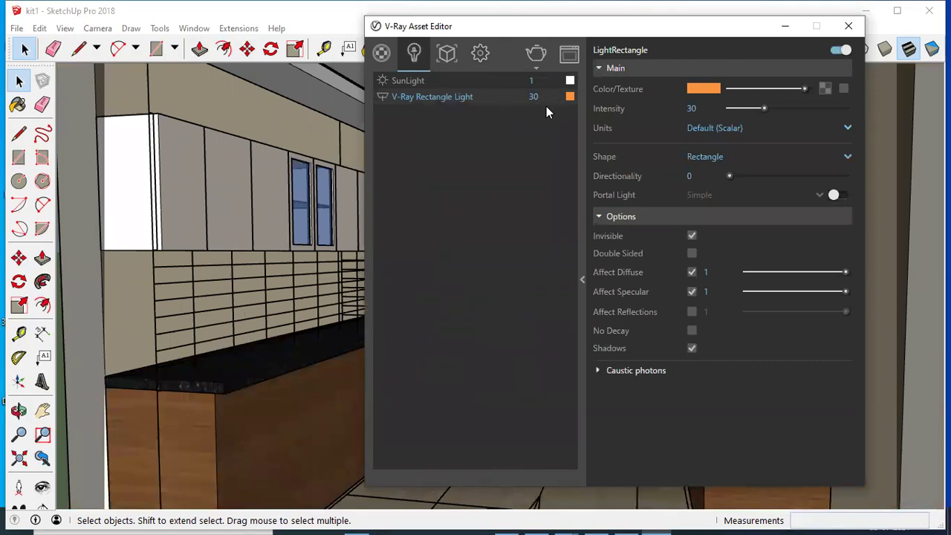
click(505, 80)
click(840, 50)
click(847, 26)
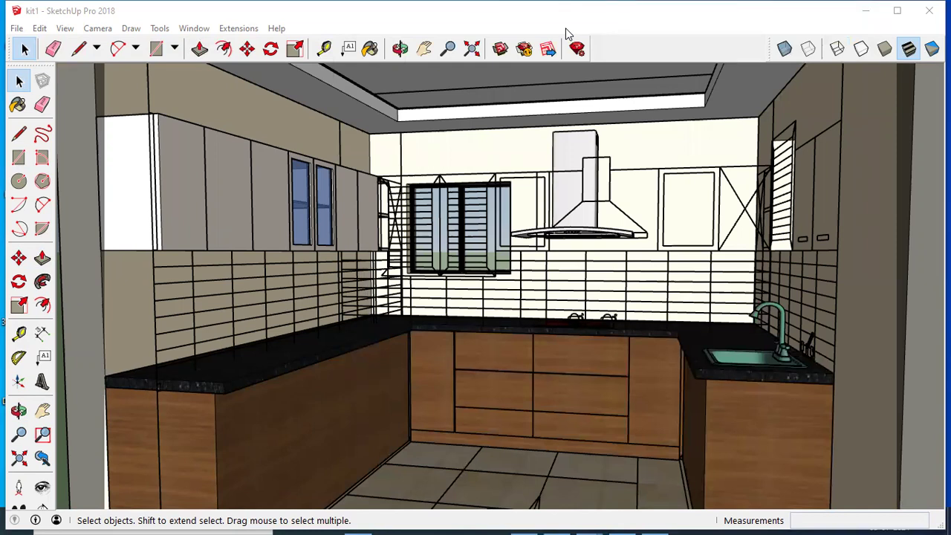
Step: Run a V-Ray test render of the kitchen interior and close the frame buffer
right_click(677, 46)
drag(404, 74, 415, 130)
click(273, 166)
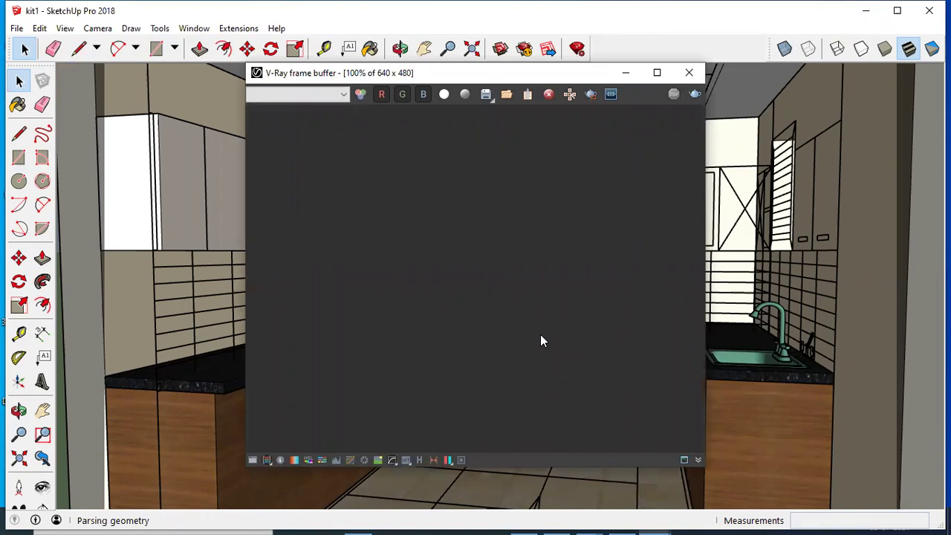
scroll(540, 335, down, 1)
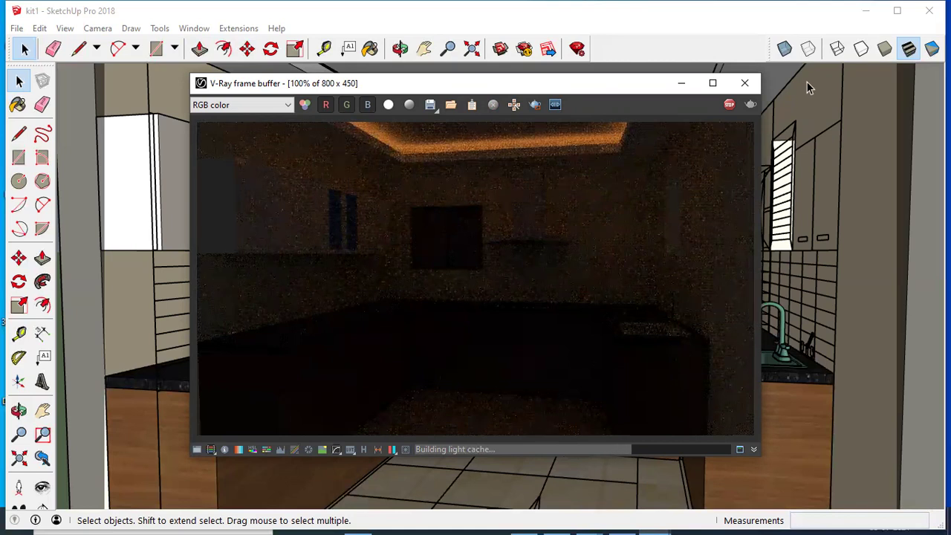
click(744, 83)
Step: Frame the whole kitchen interior from the open front side and save the view as a new scene
scroll(416, 308, down, 5)
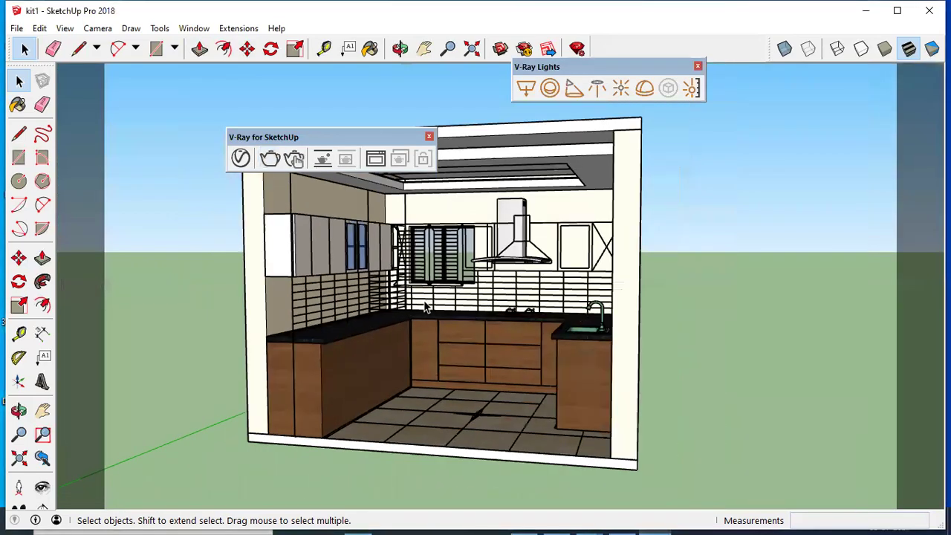
scroll(423, 308, up, 4)
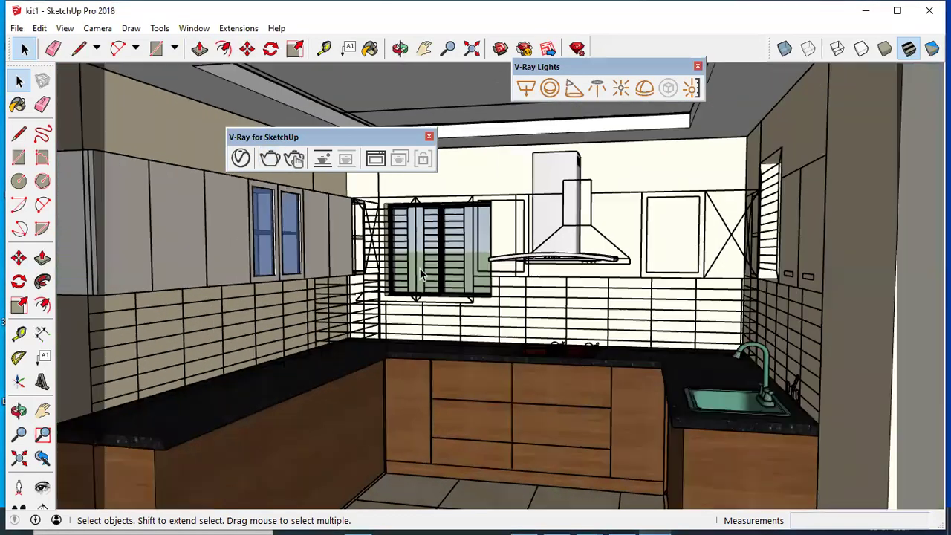
shift+middle_drag(422, 275, 444, 258)
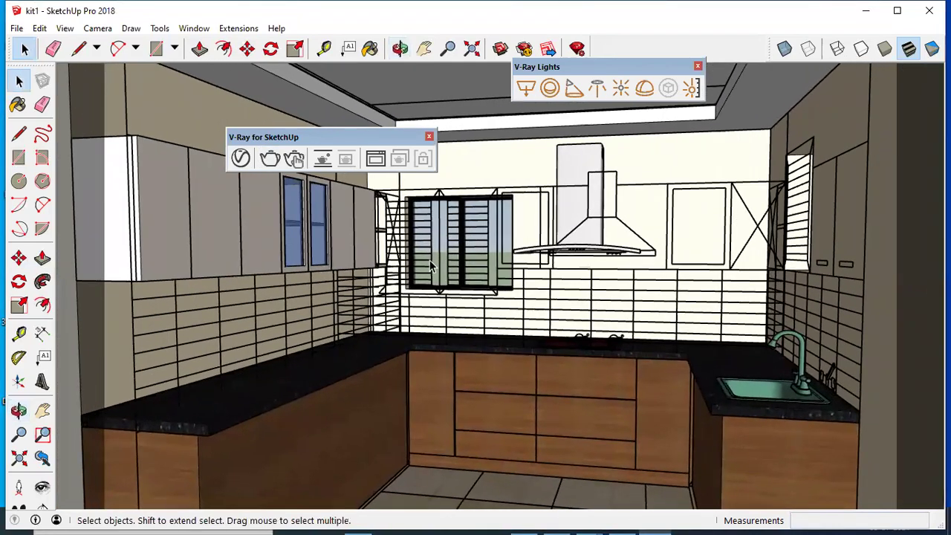
click(18, 105)
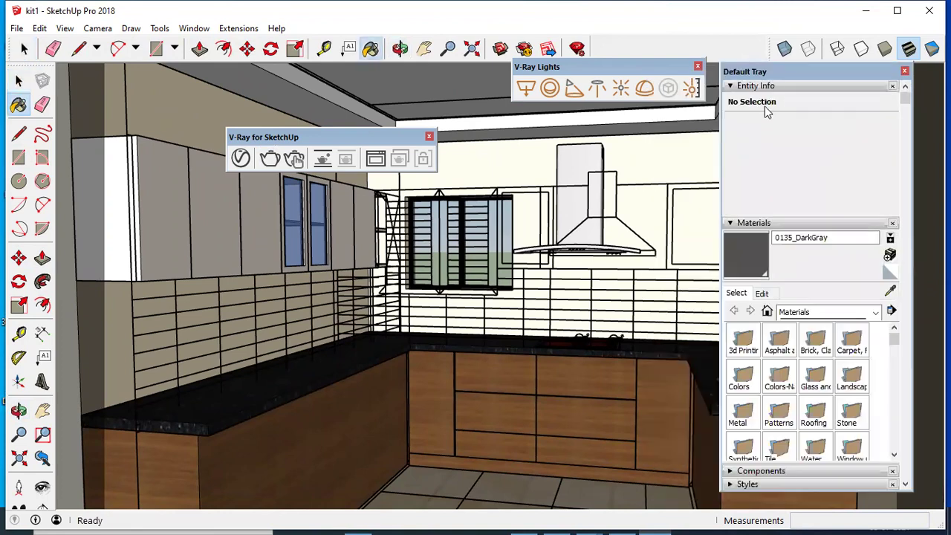
click(765, 99)
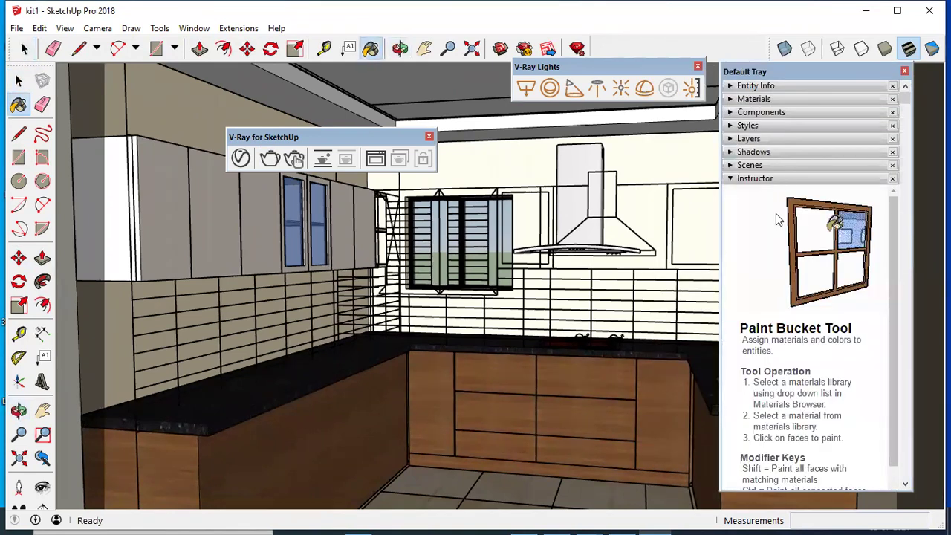
click(751, 165)
click(747, 181)
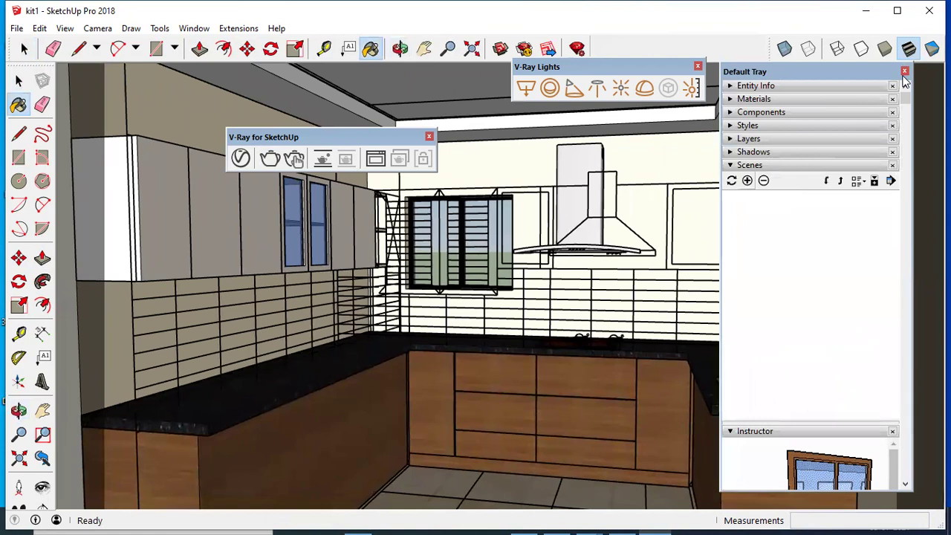
click(905, 71)
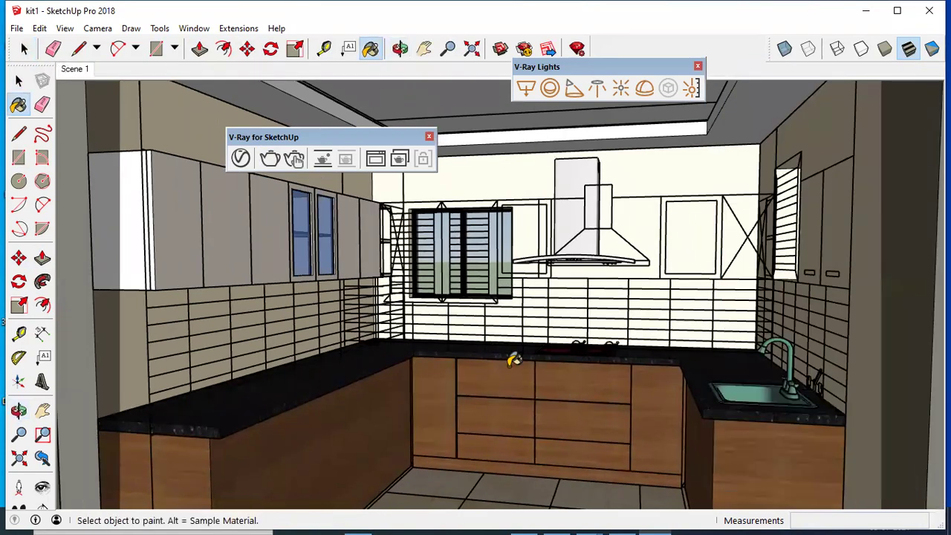
Step: Dock the floating V-Ray Lights toolbar with the other toolbars above the drawing area
middle_drag(508, 361, 508, 353)
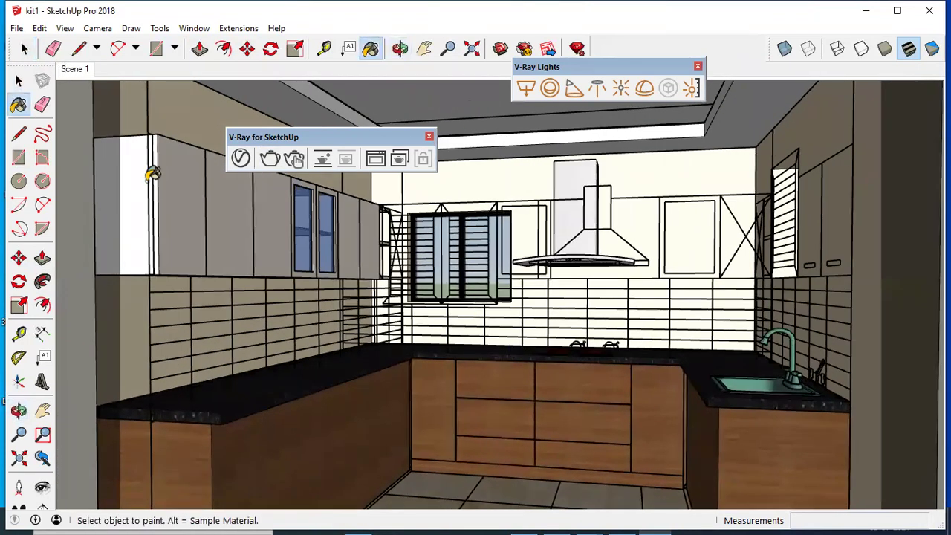
click(20, 82)
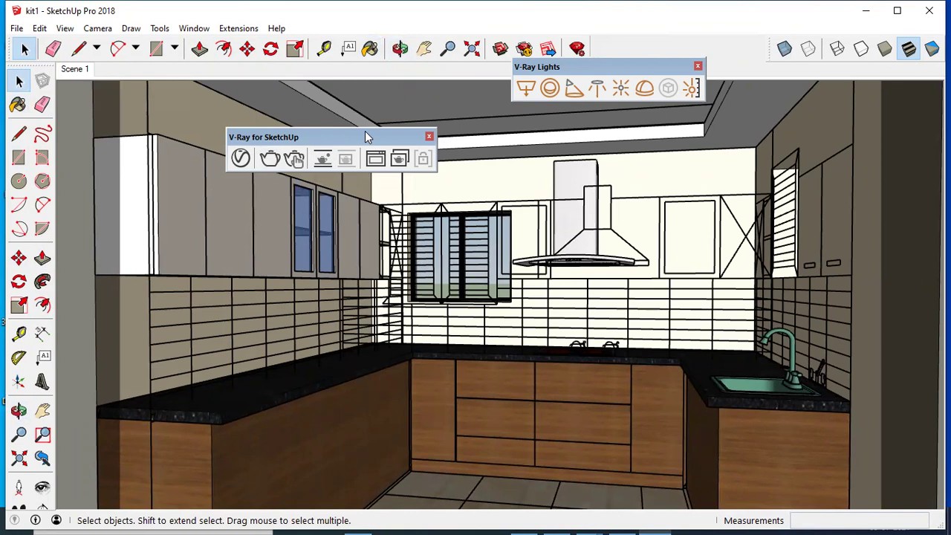
drag(536, 66, 618, 46)
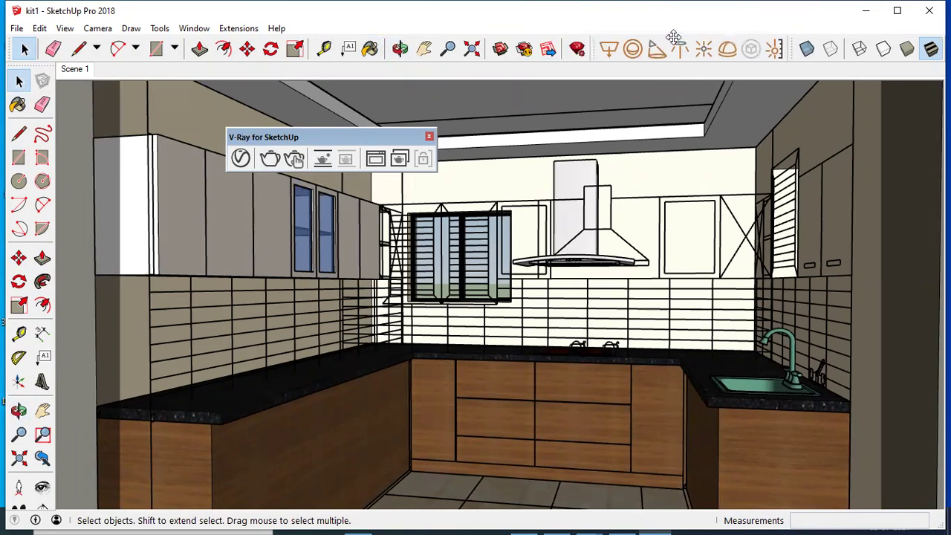
Step: Draw a V-Ray rectangle light from corner to opposite corner across the false ceiling's central opening
click(613, 57)
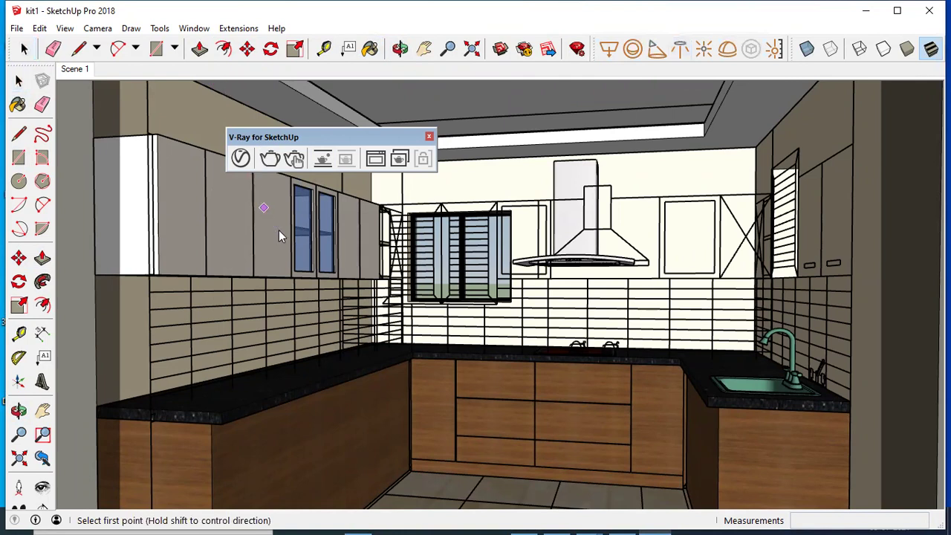
scroll(320, 295, down, 5)
scroll(320, 282, up, 2)
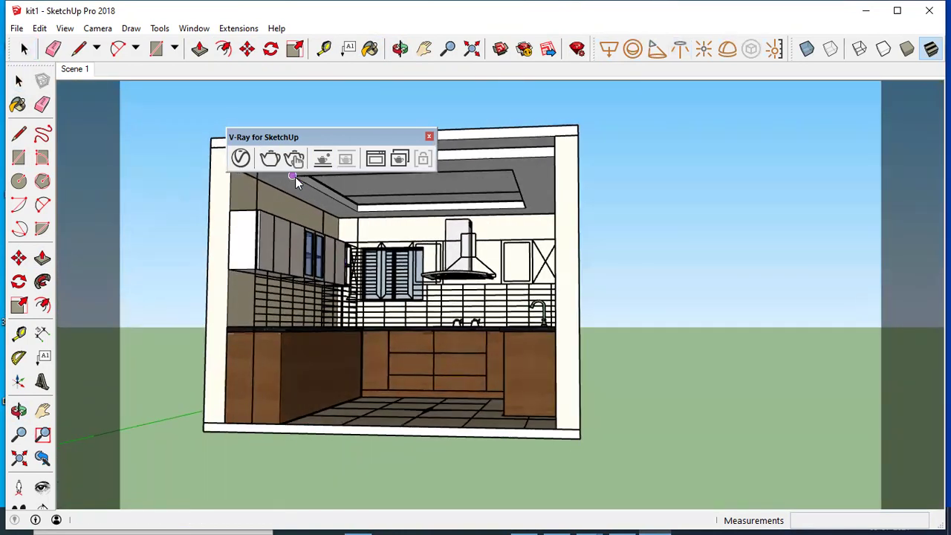
click(322, 181)
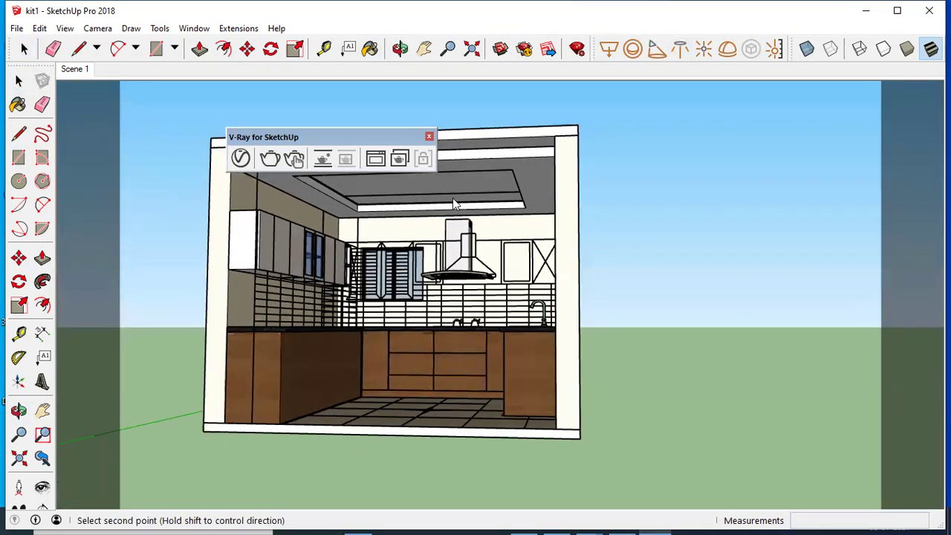
click(524, 213)
scroll(312, 233, up, 3)
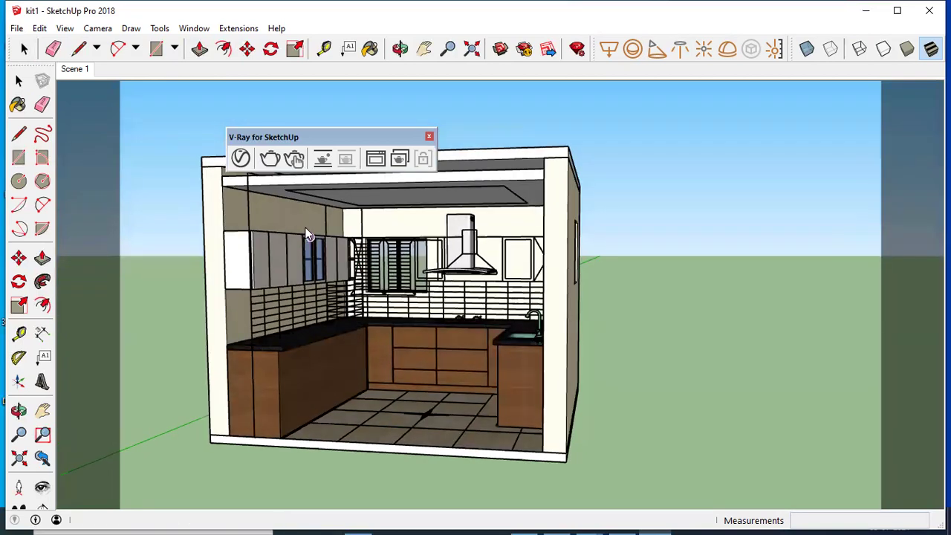
click(18, 82)
scroll(536, 163, up, 2)
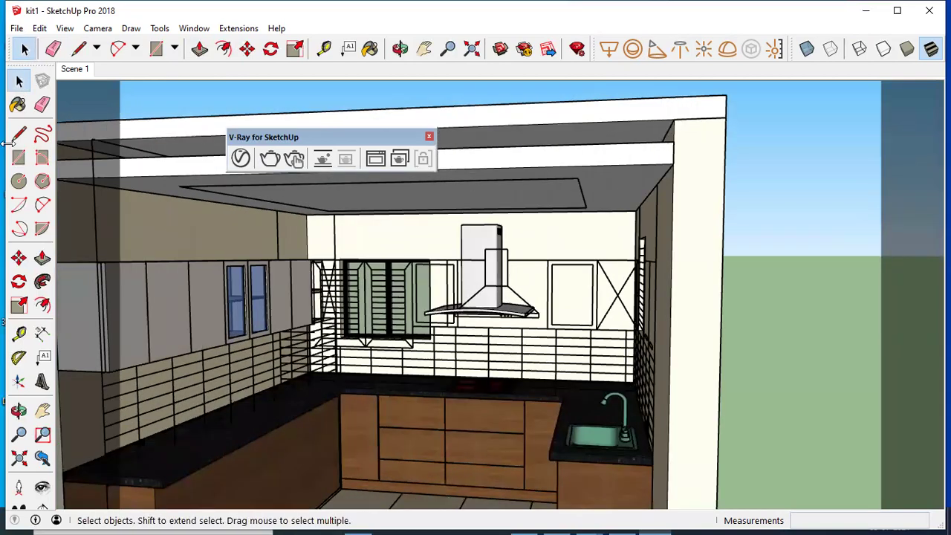
click(18, 257)
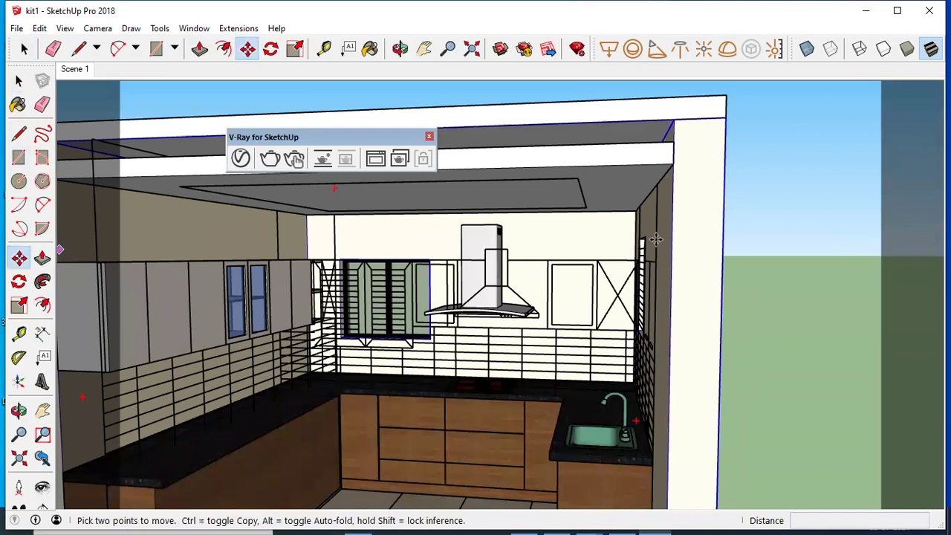
click(674, 164)
key(Escape)
Step: Move the new ceiling-opening rectangle light down 0.5"
click(18, 80)
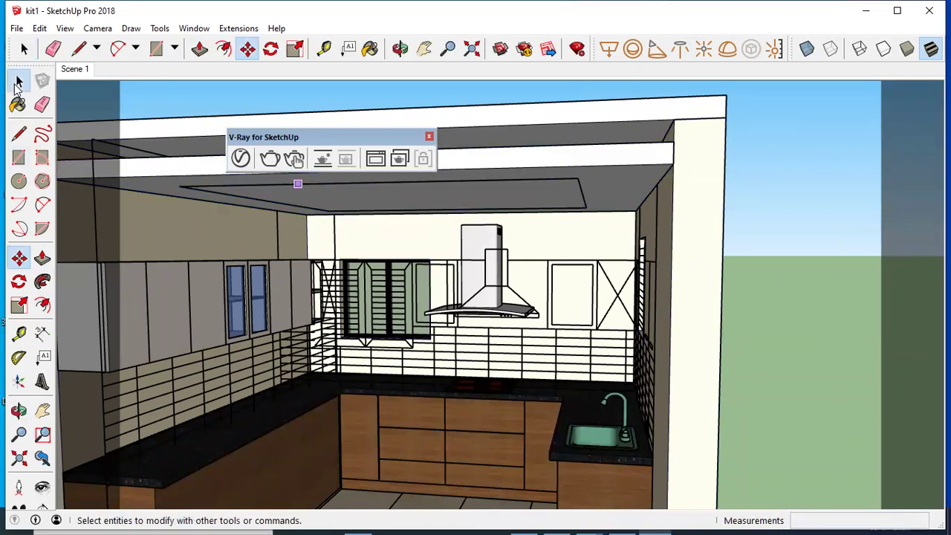
click(19, 257)
click(676, 165)
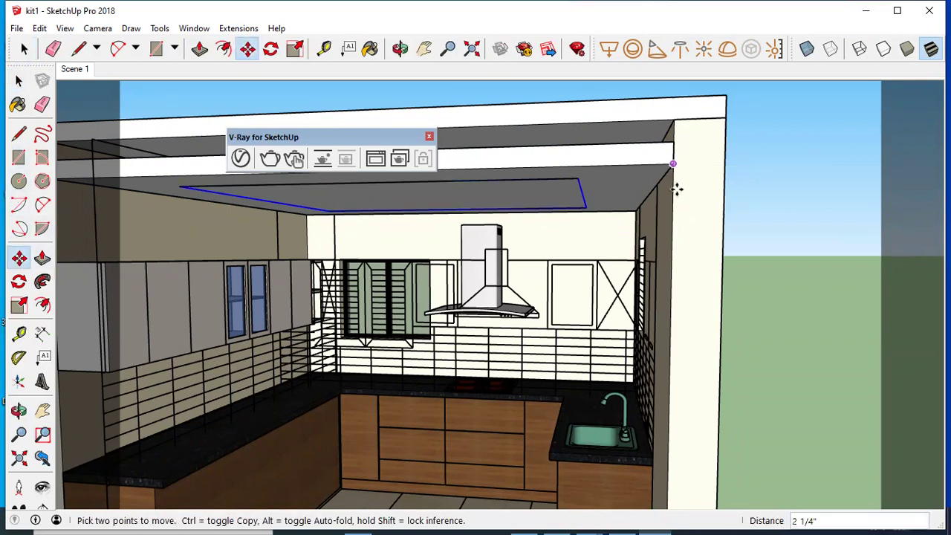
text(0.)
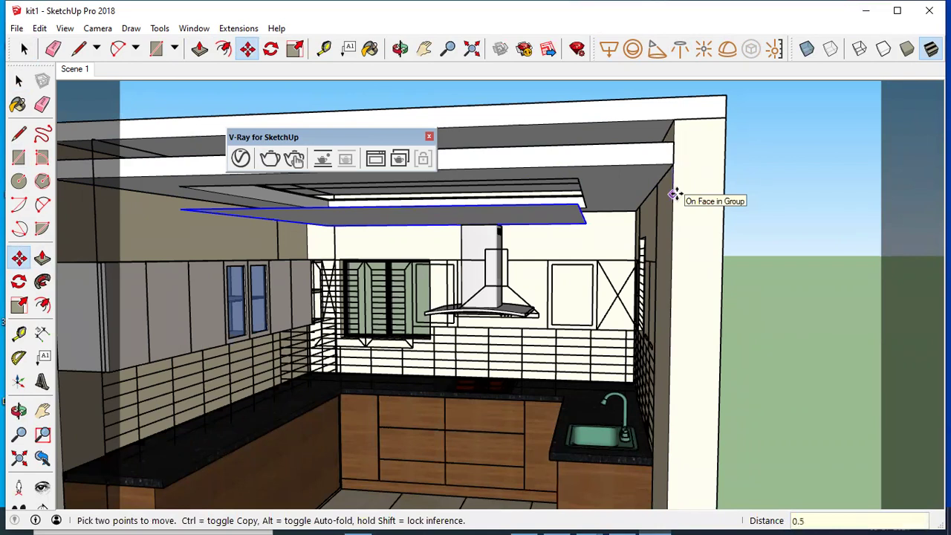
text(5)
key(Return)
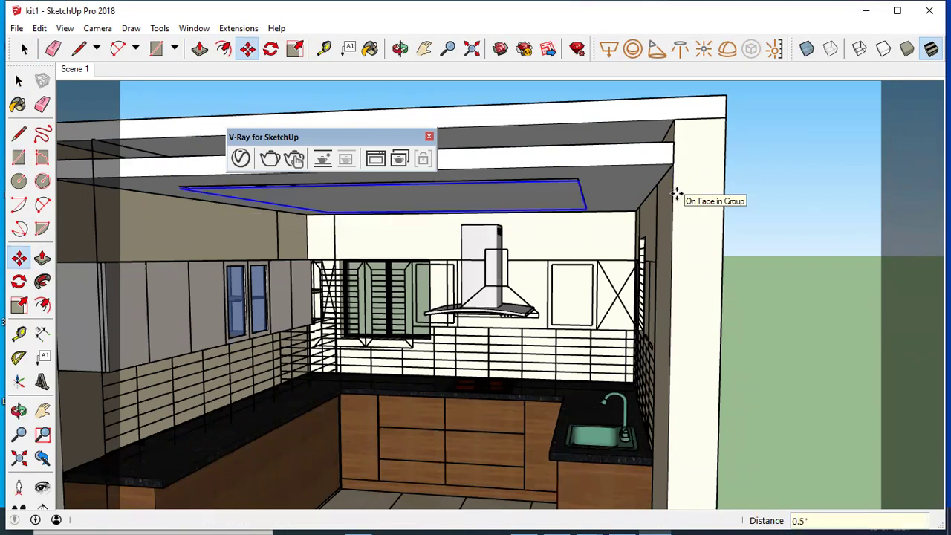
key(space)
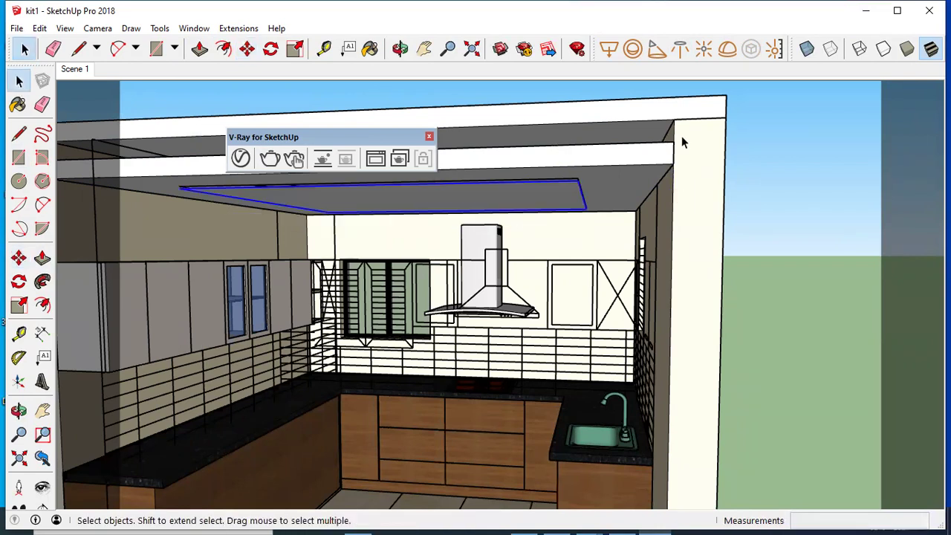
Step: Switch off Affect Reflections in the options of the new central ceiling rectangle light
click(241, 159)
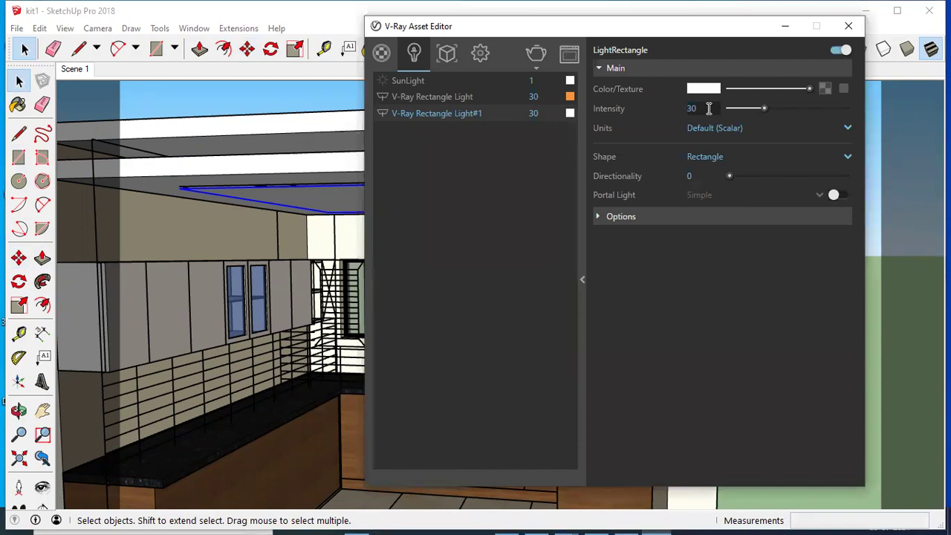
click(685, 219)
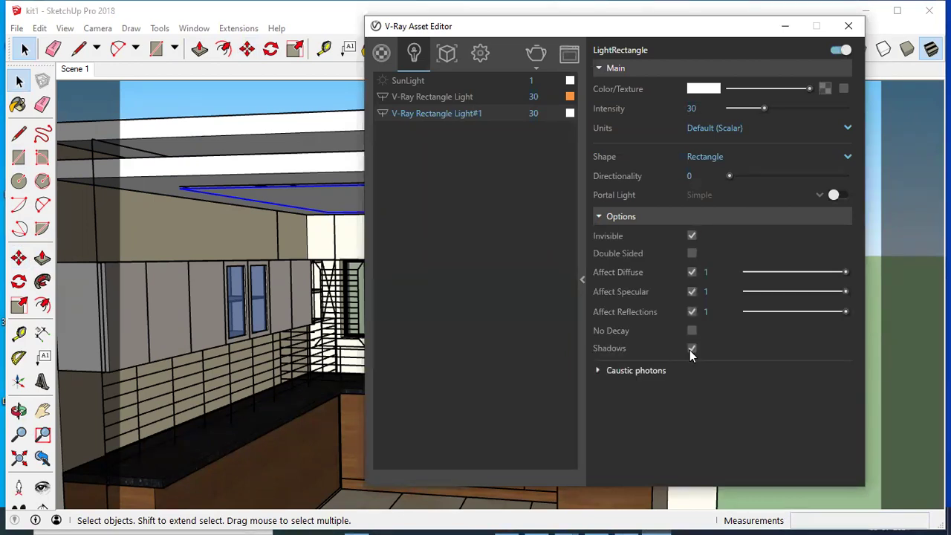
click(691, 312)
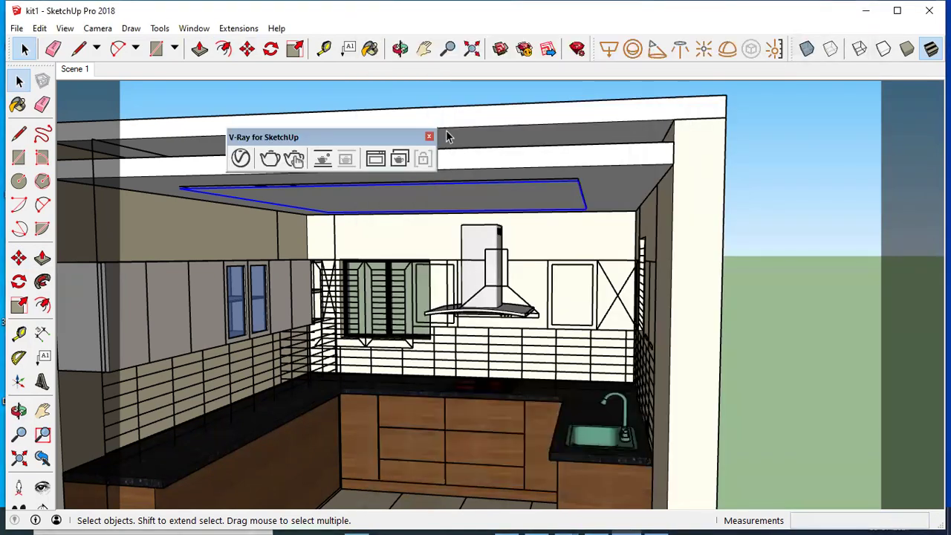
Step: Frame the kitchen interior closely, run a non-interactive V-Ray render of it and close the finished frame buffer
scroll(88, 89, up, 4)
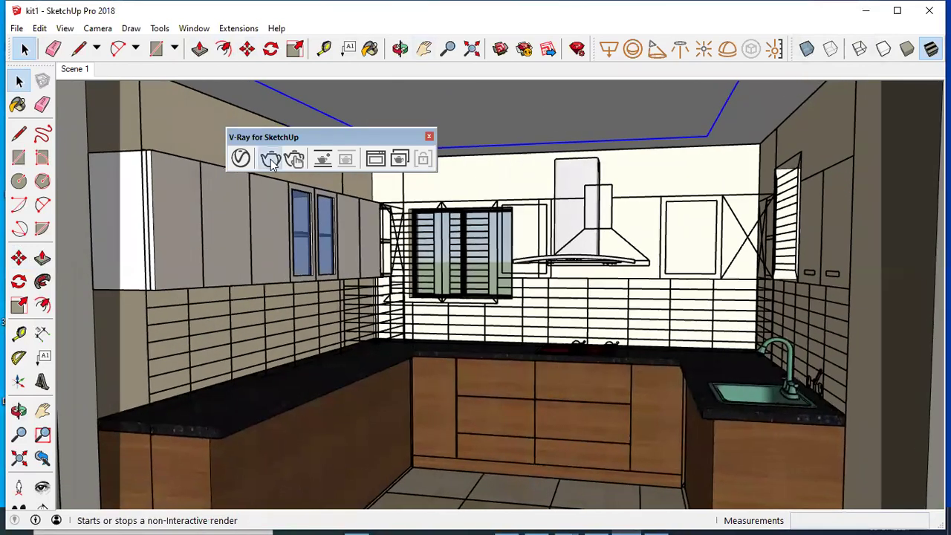
click(271, 158)
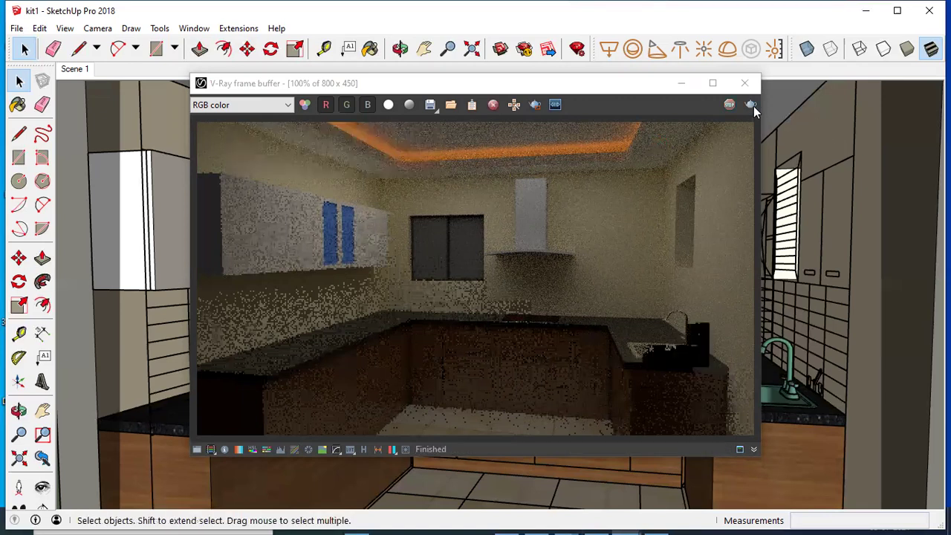
click(745, 83)
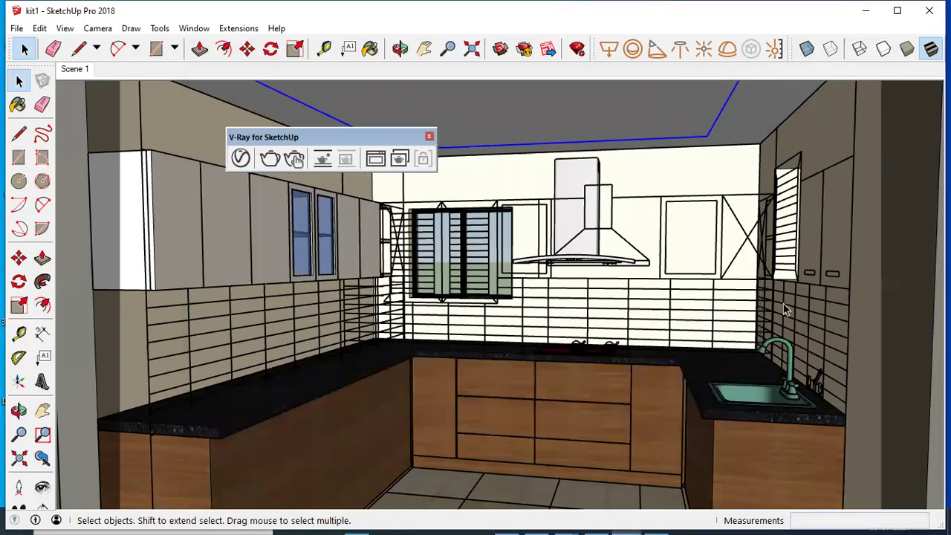
Step: Draw a circle with a 6" radius on the open ground outside the kitchen, near its front corner
scroll(781, 189, down, 5)
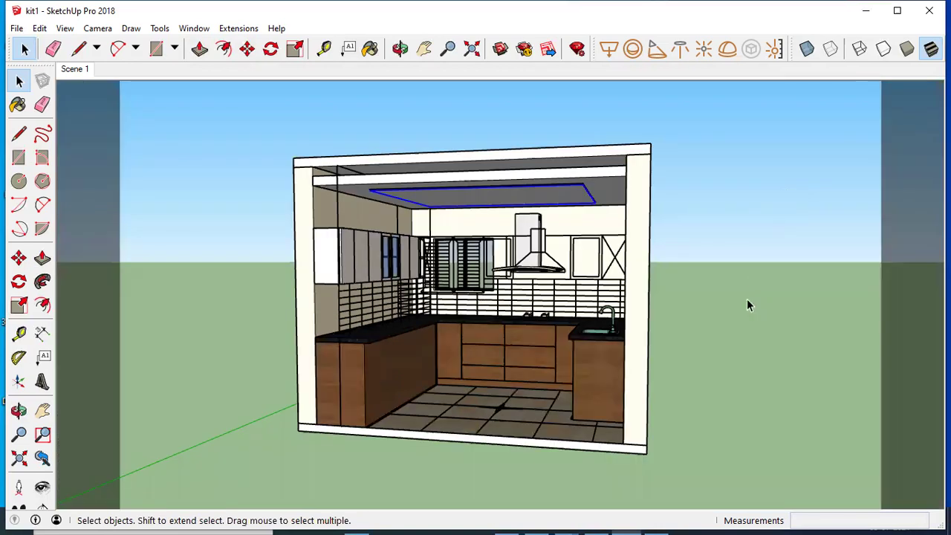
scroll(746, 299, up, 2)
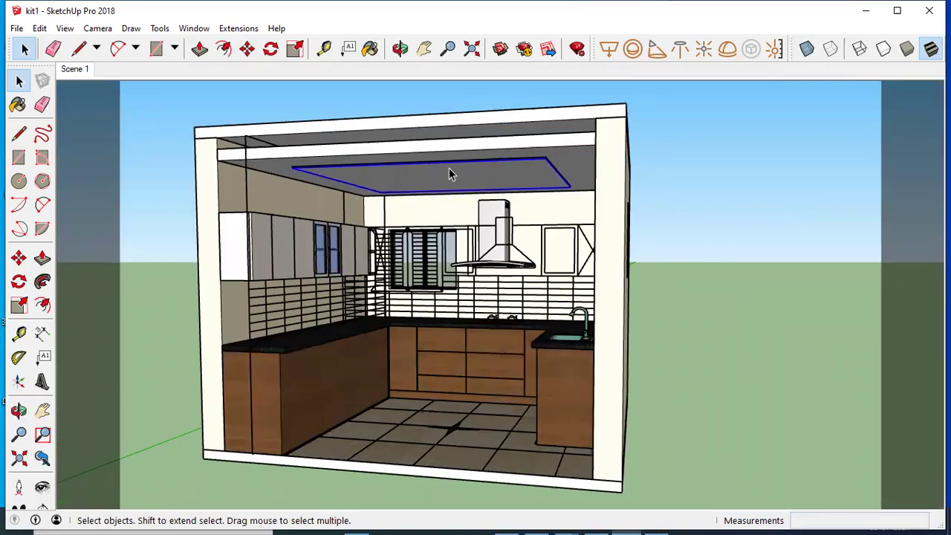
scroll(445, 174, up, 1)
middle_drag(451, 190, 467, 170)
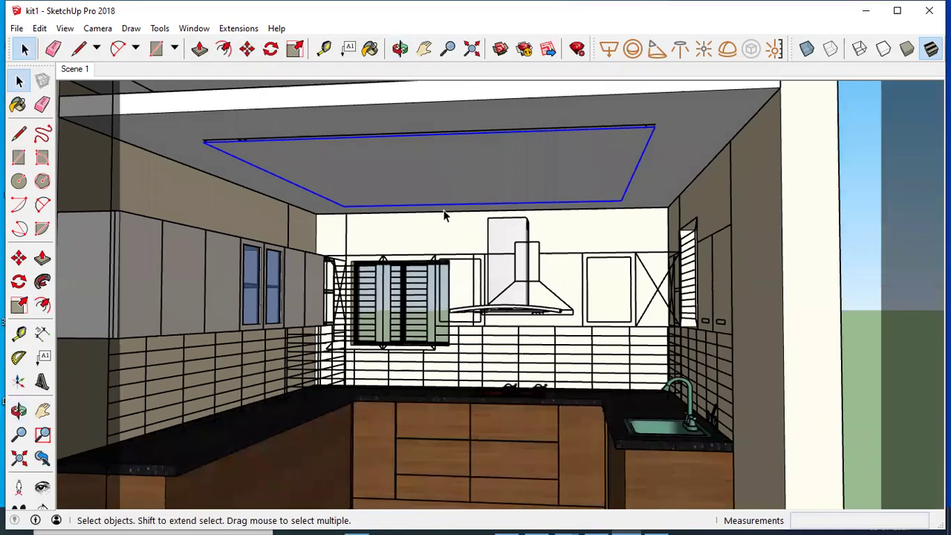
scroll(429, 221, down, 5)
middle_drag(579, 231, 518, 315)
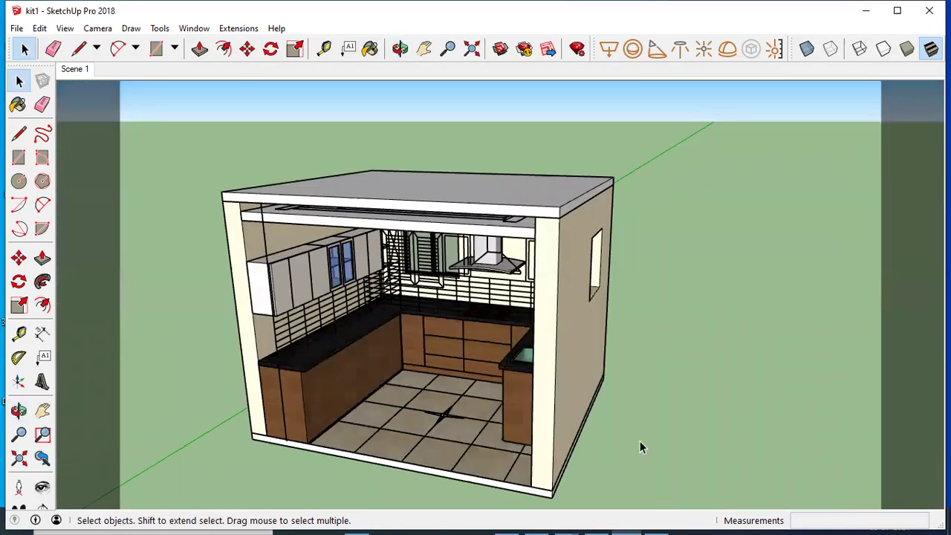
scroll(633, 445, up, 2)
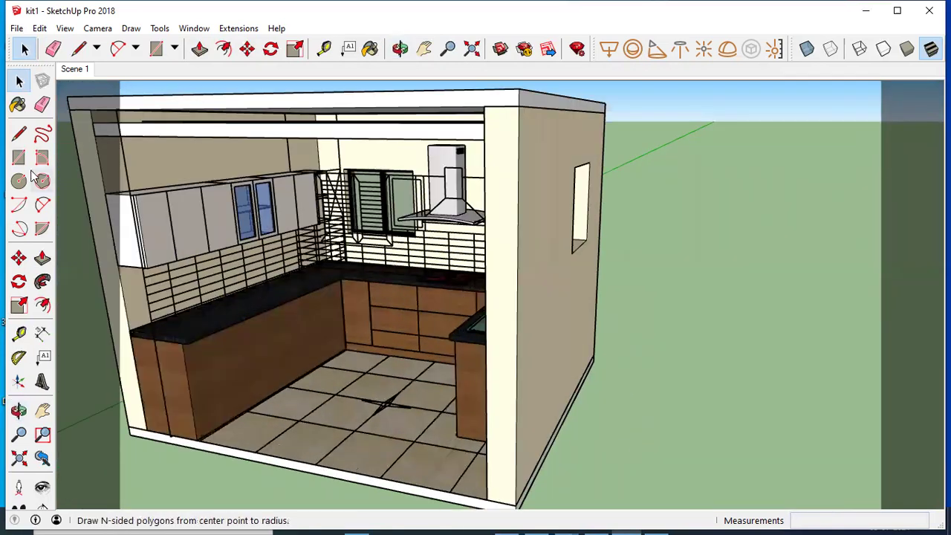
click(19, 181)
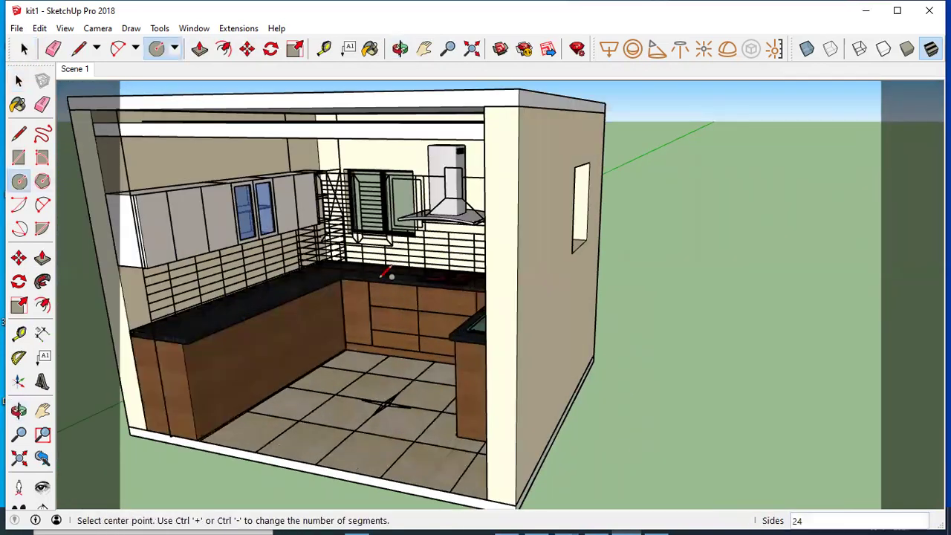
scroll(626, 480, down, 3)
scroll(558, 419, up, 2)
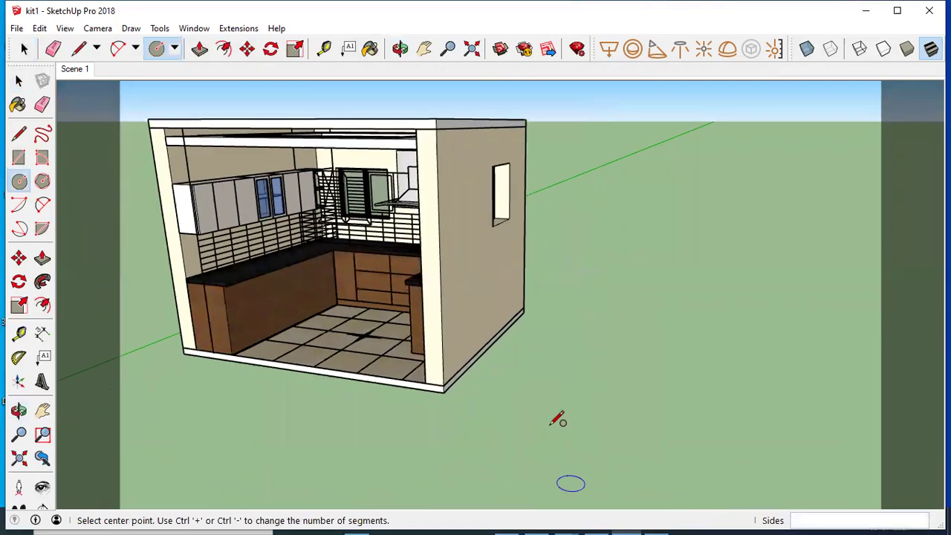
scroll(557, 420, up, 3)
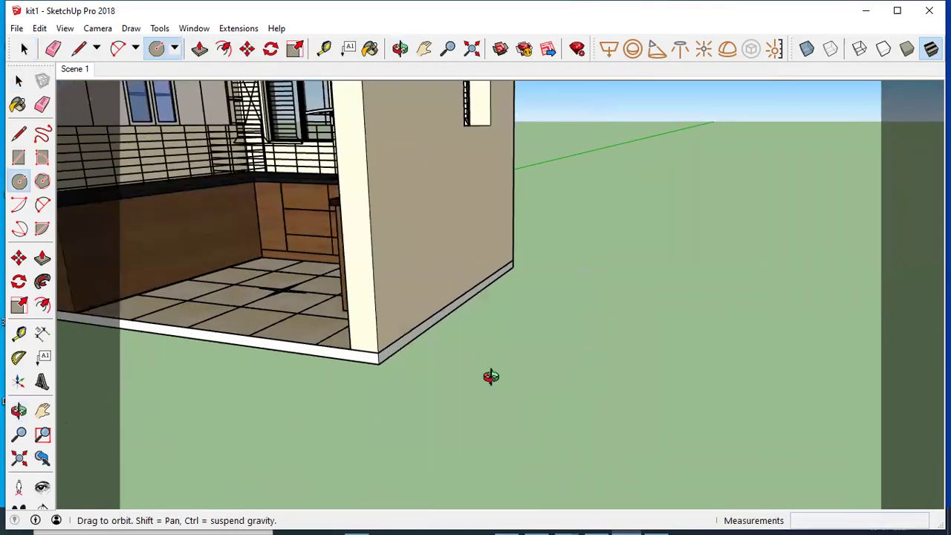
middle_drag(488, 378, 573, 393)
click(564, 398)
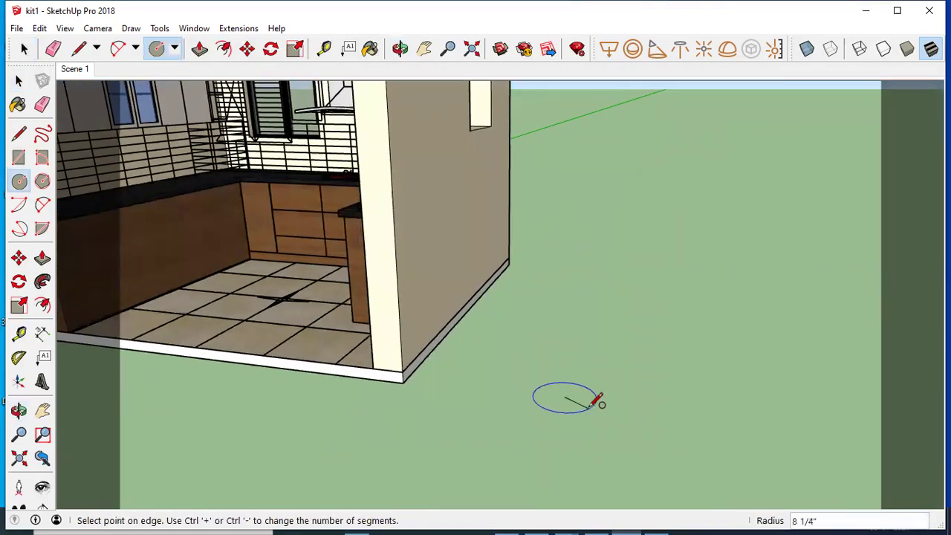
text(6)
key(Return)
Step: Push/pull the 6" radius circle up 1" to form a thin round light body
middle_drag(602, 380, 566, 495)
scroll(569, 494, up, 5)
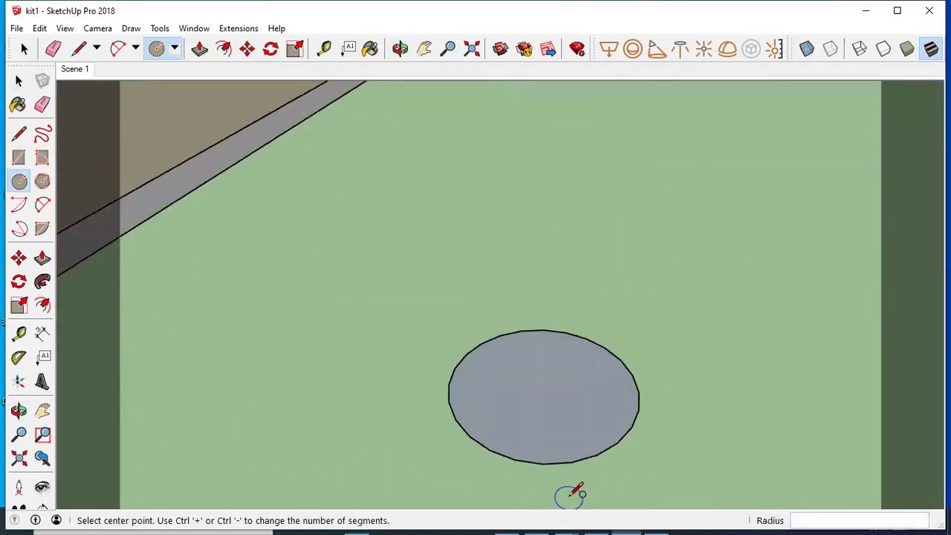
scroll(546, 271, down, 3)
middle_drag(571, 322, 566, 251)
scroll(566, 256, up, 5)
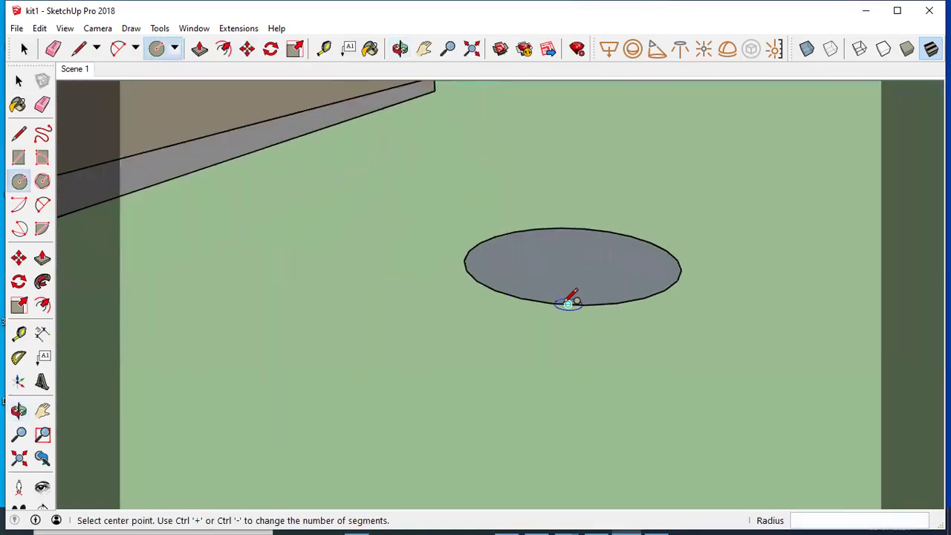
click(19, 80)
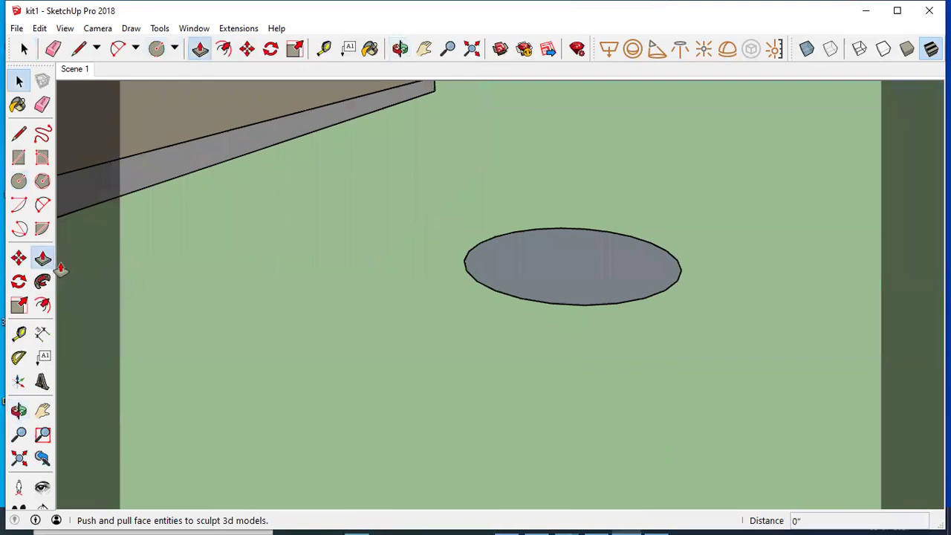
click(42, 258)
drag(559, 274, 561, 265)
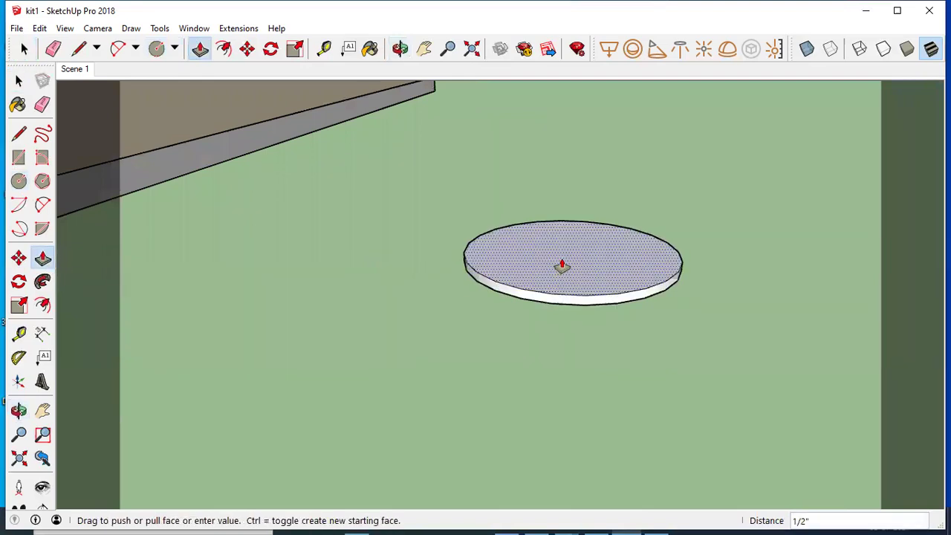
drag(562, 265, 563, 266)
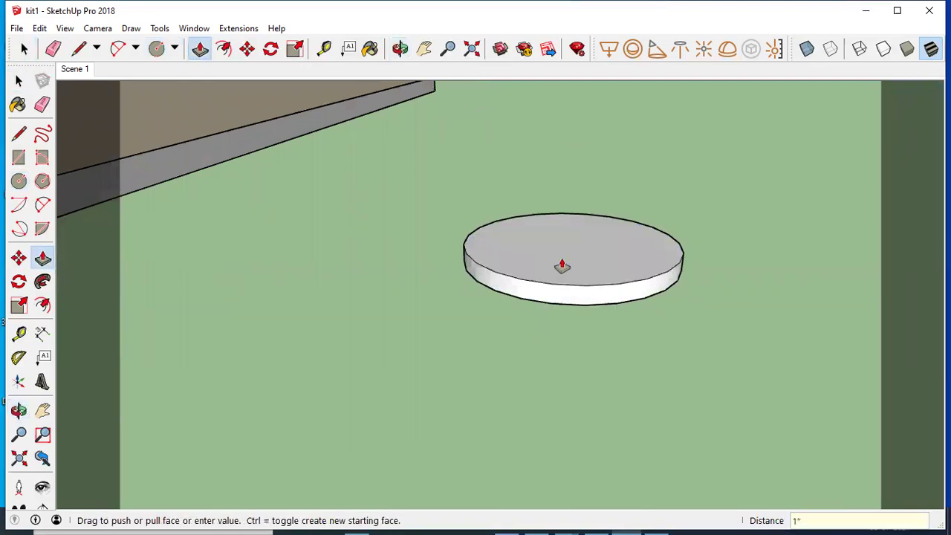
click(18, 80)
Step: Offset the edge of the disc's underside inward by about 3/4"
middle_drag(481, 256, 538, 125)
scroll(594, 285, up, 3)
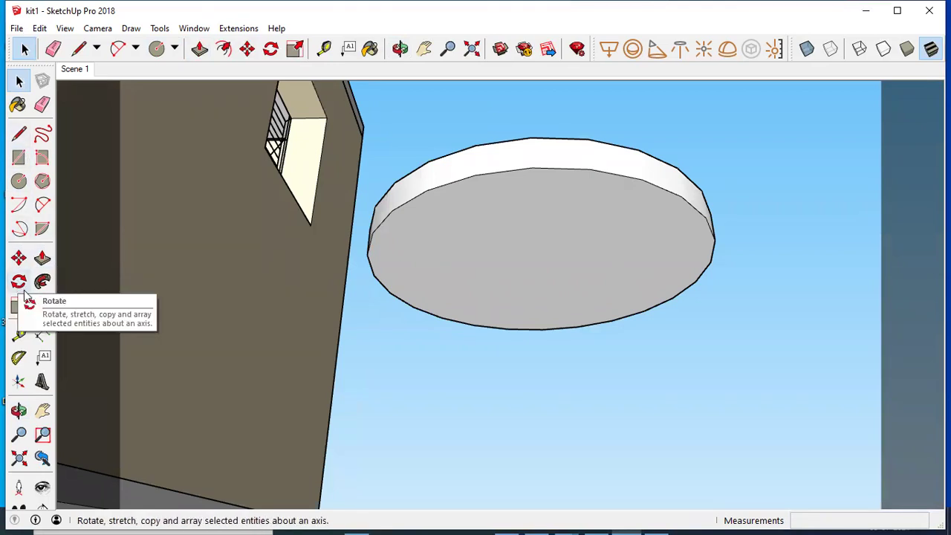
click(43, 306)
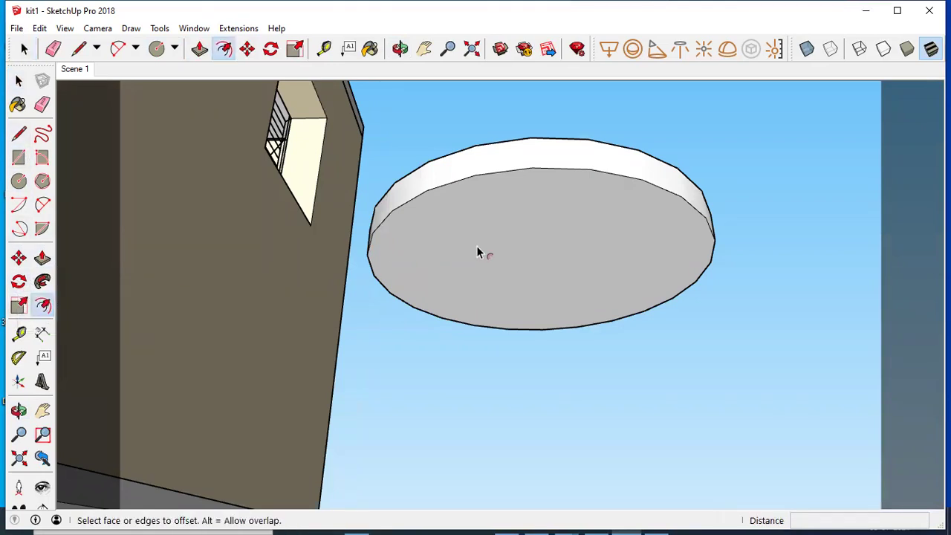
click(512, 187)
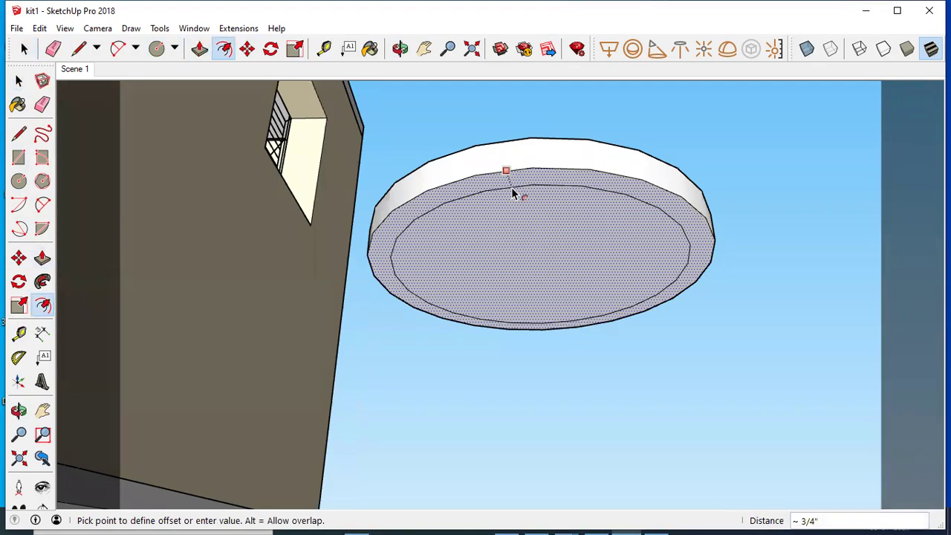
click(512, 193)
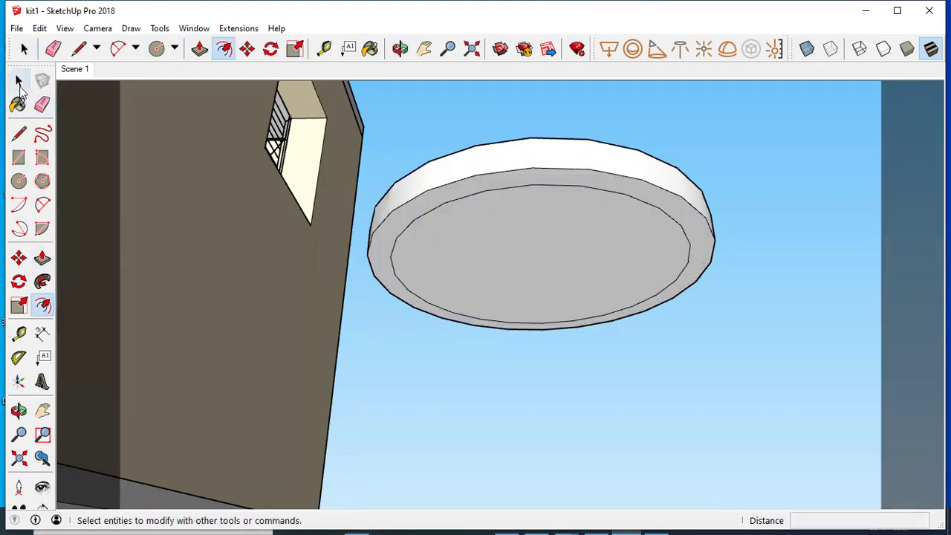
click(19, 80)
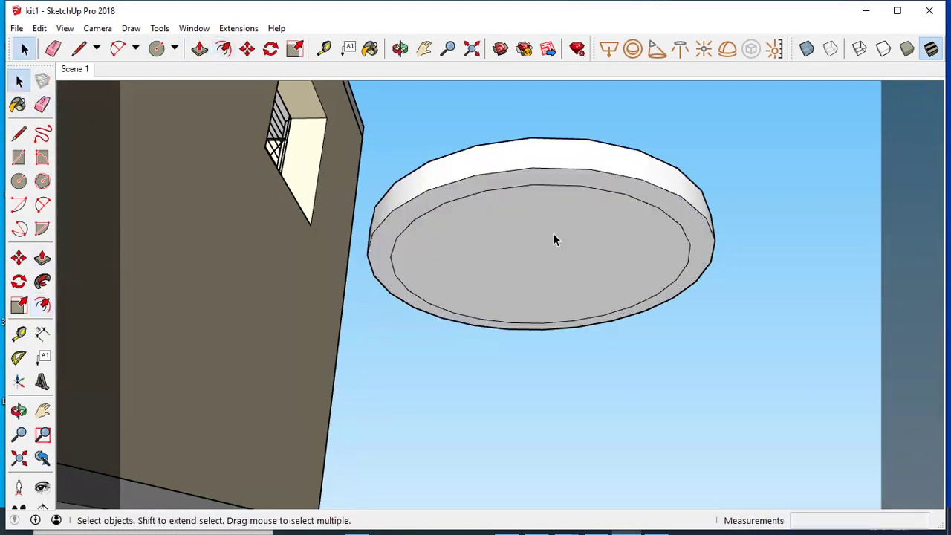
Step: Push the outer ring of the disc's underside inward 1/16"
click(42, 257)
click(434, 198)
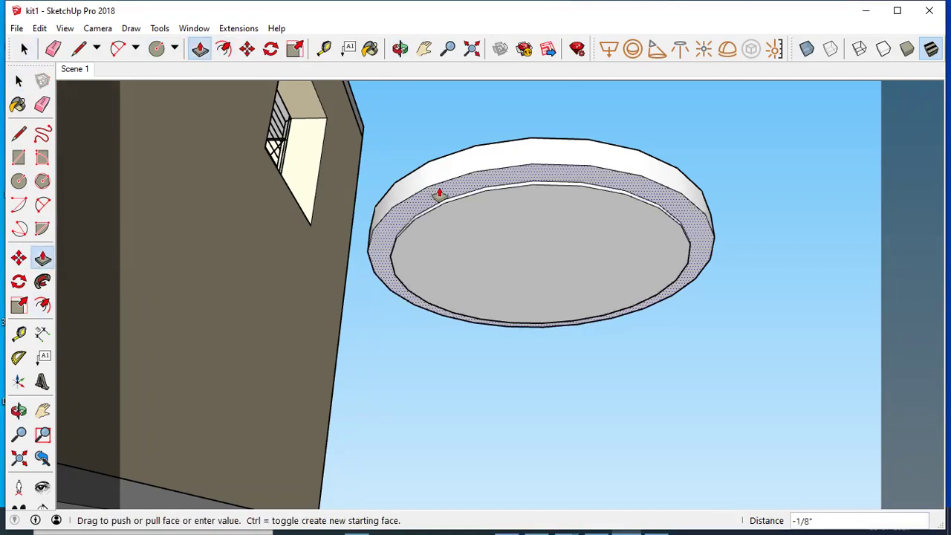
click(437, 195)
click(19, 80)
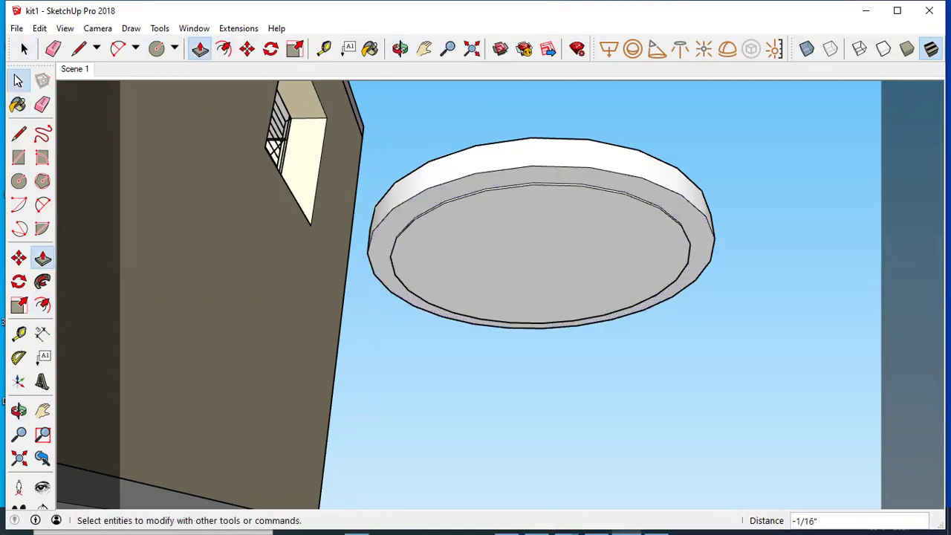
click(18, 80)
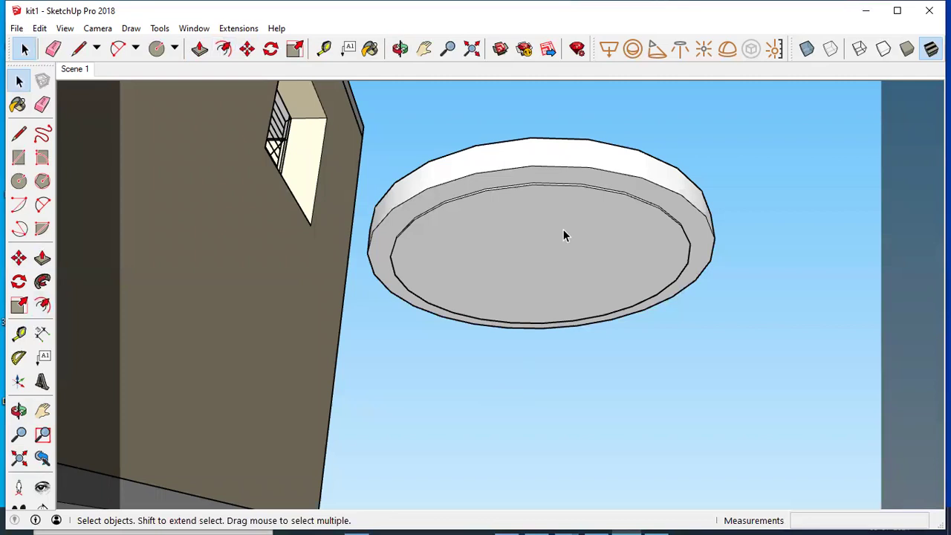
Step: Start creating a new material for the round light and name it "white shade"
click(17, 107)
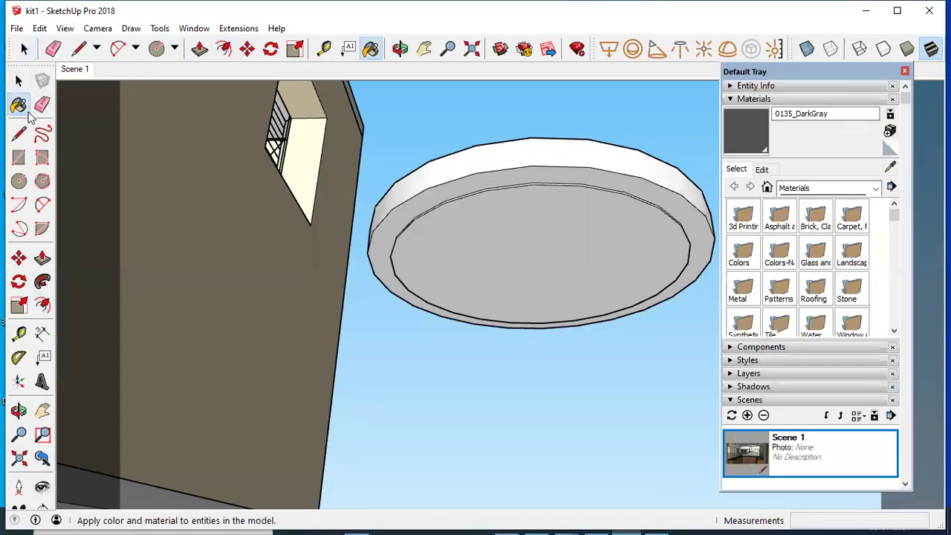
click(890, 132)
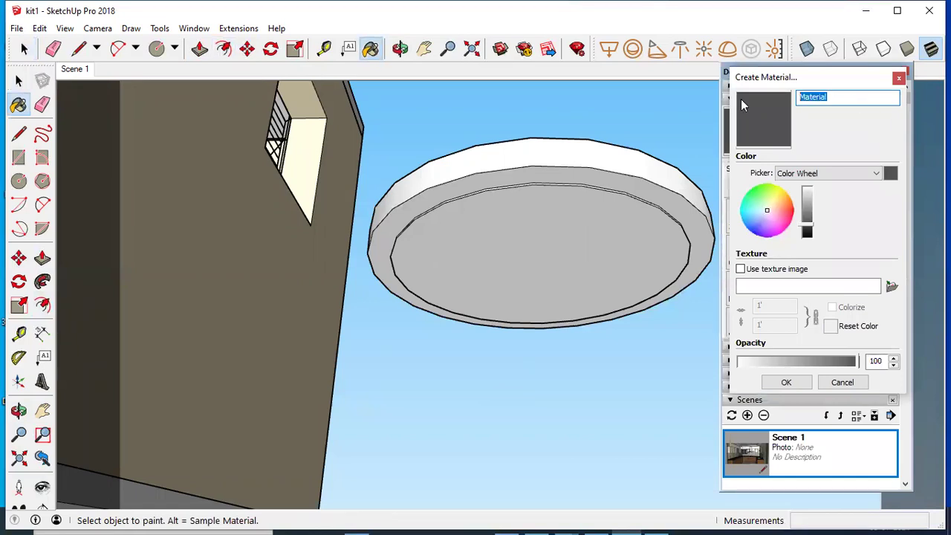
text(white )
text(f)
key(BackSpace)
text(light mater)
key(BackSpace)
key(BackSpace)
key(BackSpace)
key(BackSpace)
key(BackSpace)
key(BackSpace)
key(BackSpace)
key(BackSpace)
key(BackSpace)
text(sahde)
key(BackSpace)
key(BackSpace)
key(BackSpace)
key(BackSpace)
text(hade)
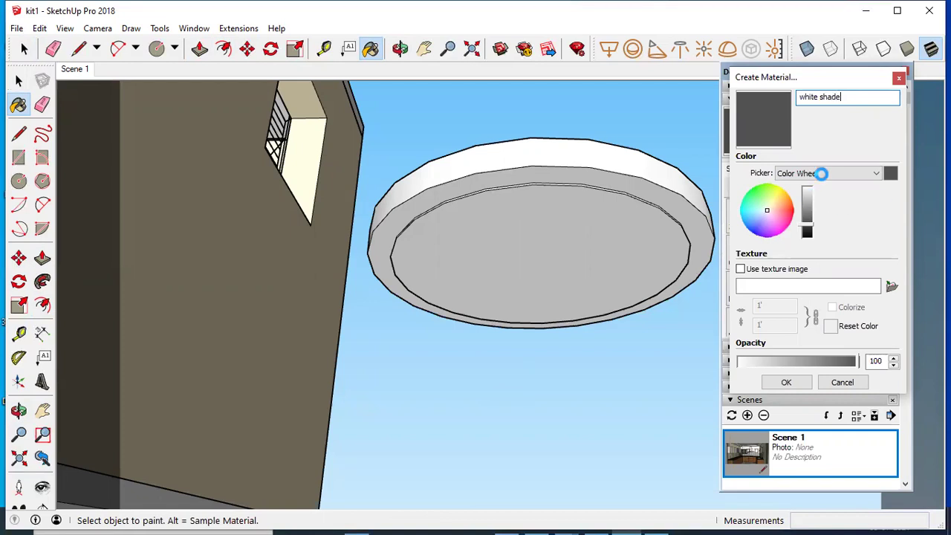
Step: Set the "white shade" material's colour to RGB 255, 255, 255
click(820, 175)
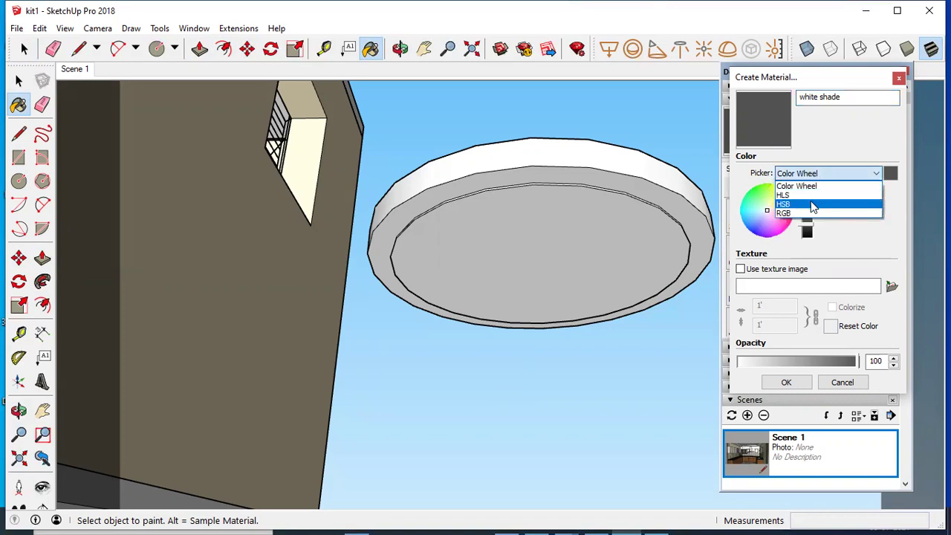
click(817, 214)
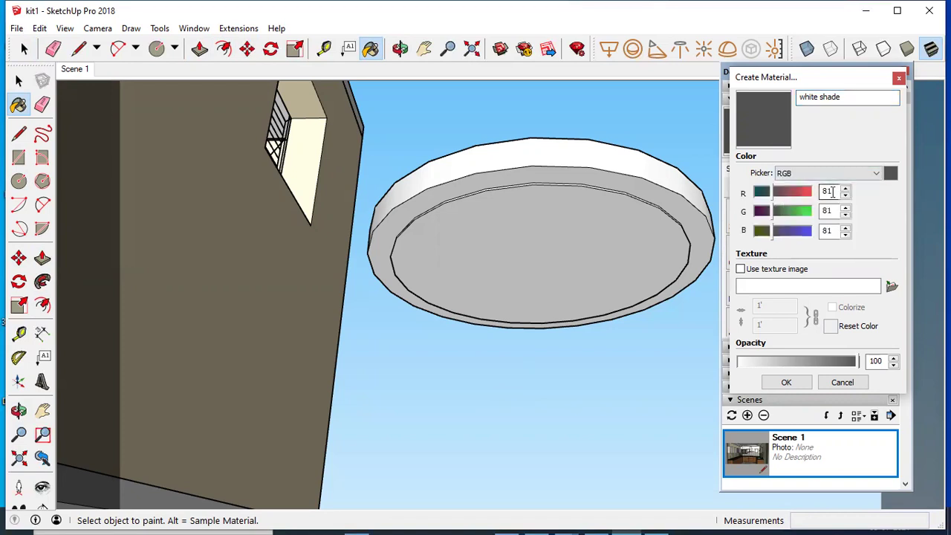
text(255)
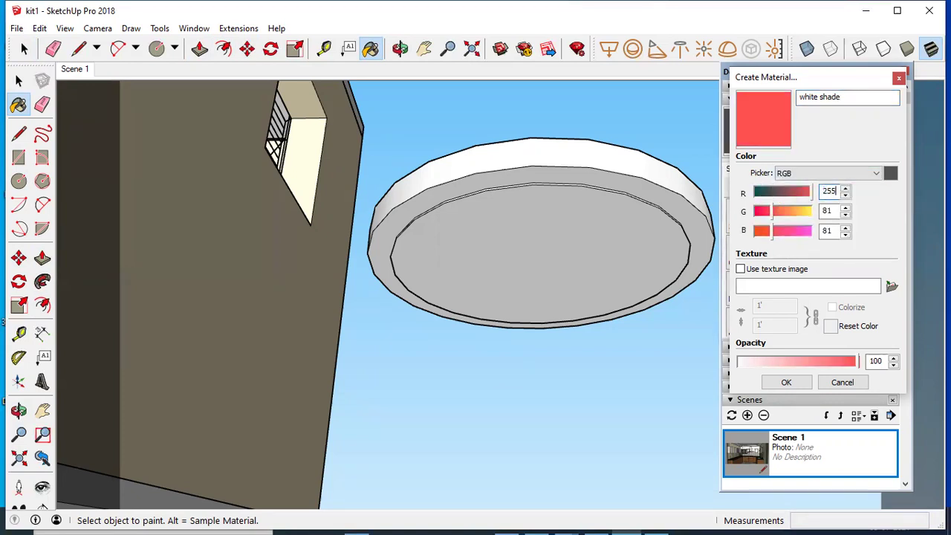
key(Tab)
text(255)
key(Tab)
text(255)
key(Tab)
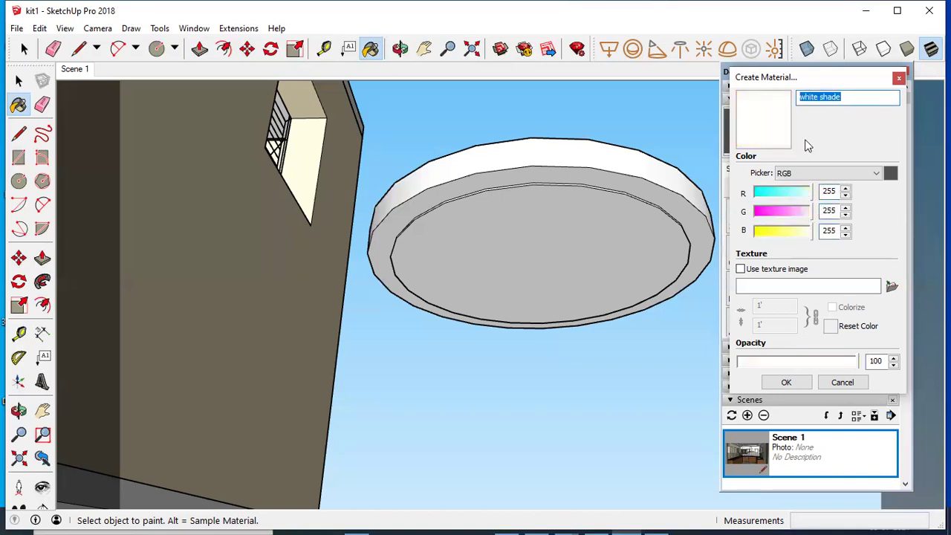
Step: Accept the "white shade" material and finish creating it
click(749, 128)
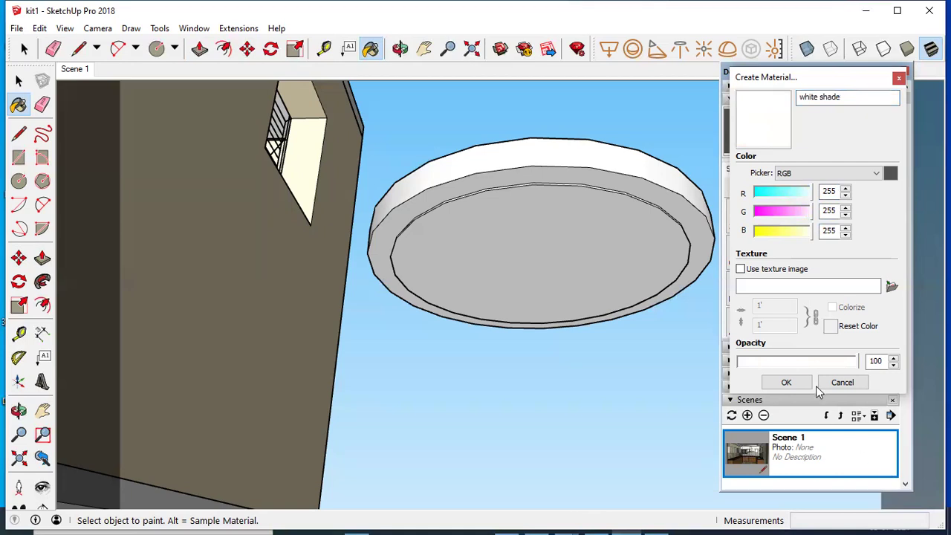
click(803, 384)
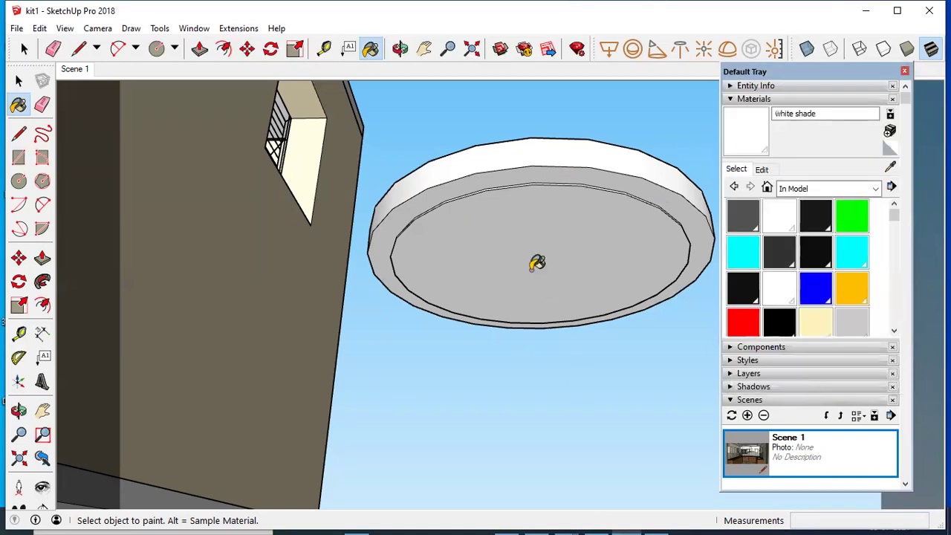
scroll(538, 263, up, 1)
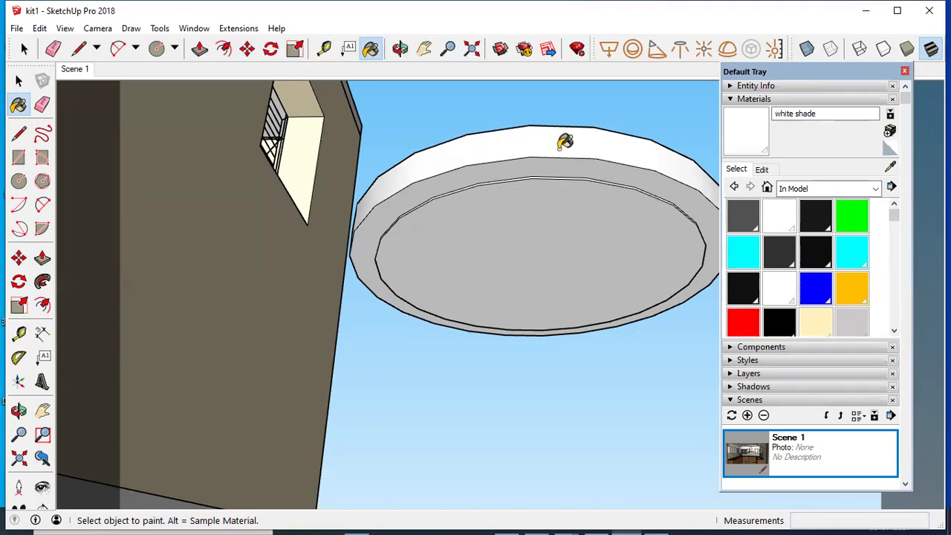
drag(460, 177, 466, 162)
drag(560, 170, 579, 155)
drag(656, 191, 673, 182)
drag(695, 284, 710, 291)
mouse_move(531, 200)
mouse_down()
mouse_move(475, 254)
mouse_move(591, 247)
mouse_move(501, 201)
mouse_up()
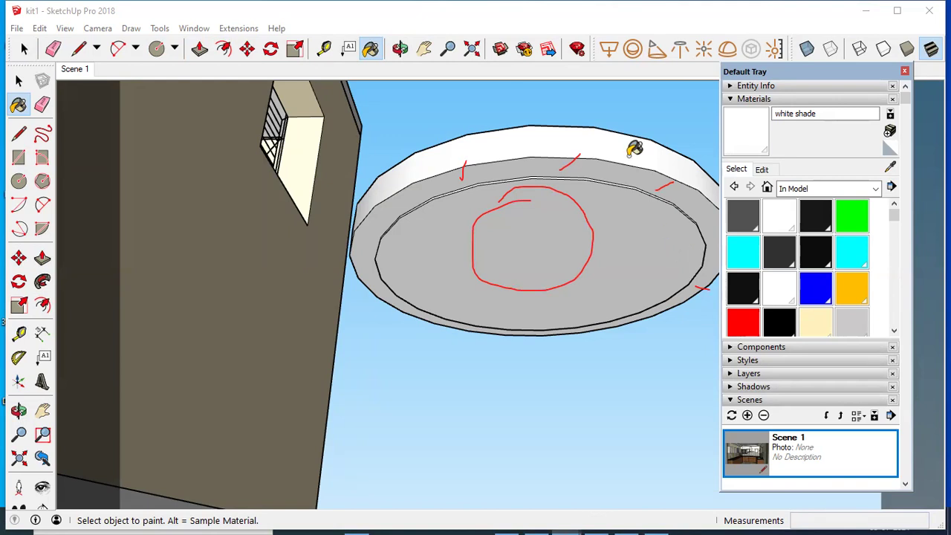
key(Escape)
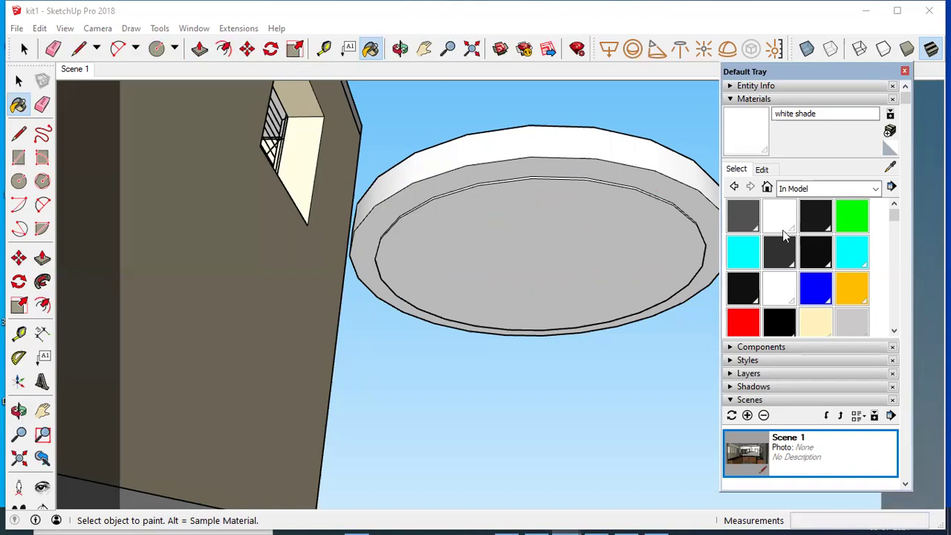
Step: Create a new white material named "light effect" for the glowing part of the round light
click(890, 131)
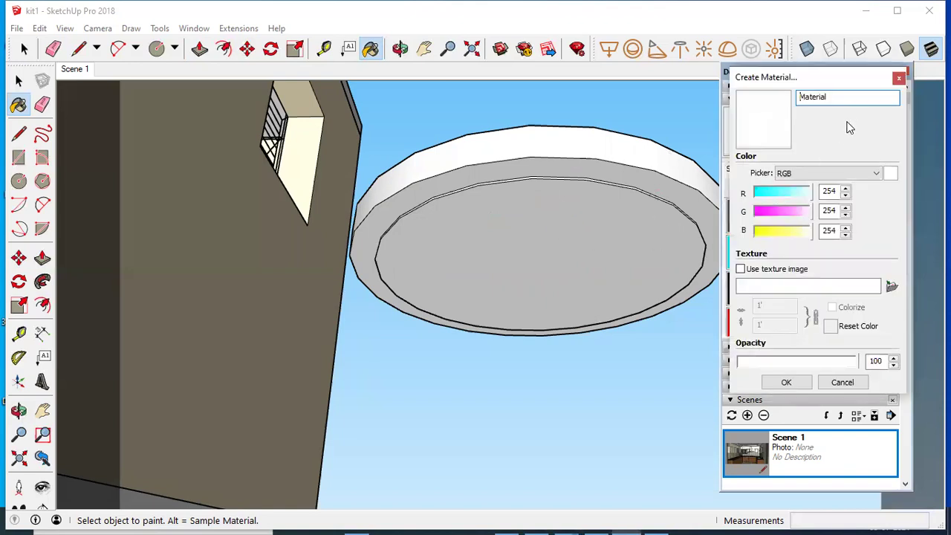
double_click(811, 97)
text(light effect)
click(786, 383)
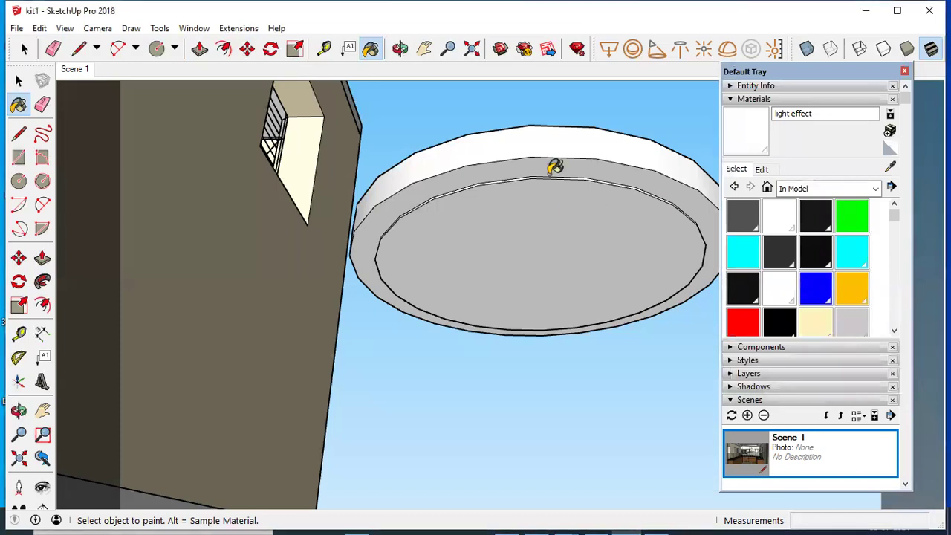
Step: Select all connected geometry of the round ceiling light and make it a group
scroll(552, 167, up, 2)
scroll(552, 167, up, 2)
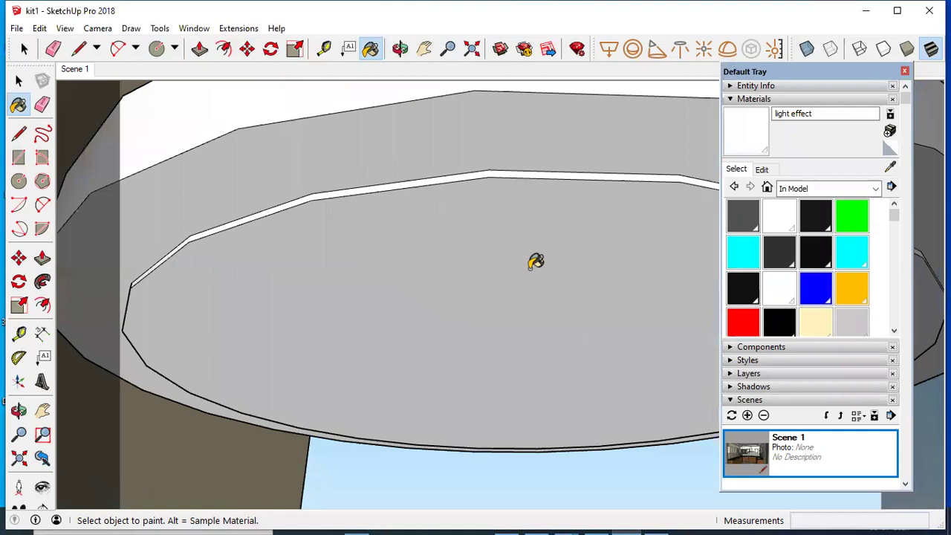
scroll(514, 257, down, 4)
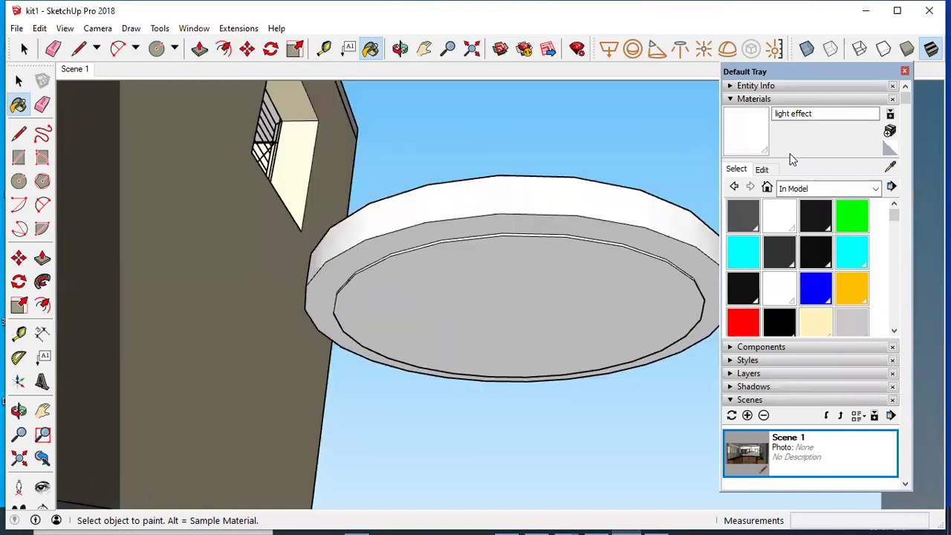
key(space)
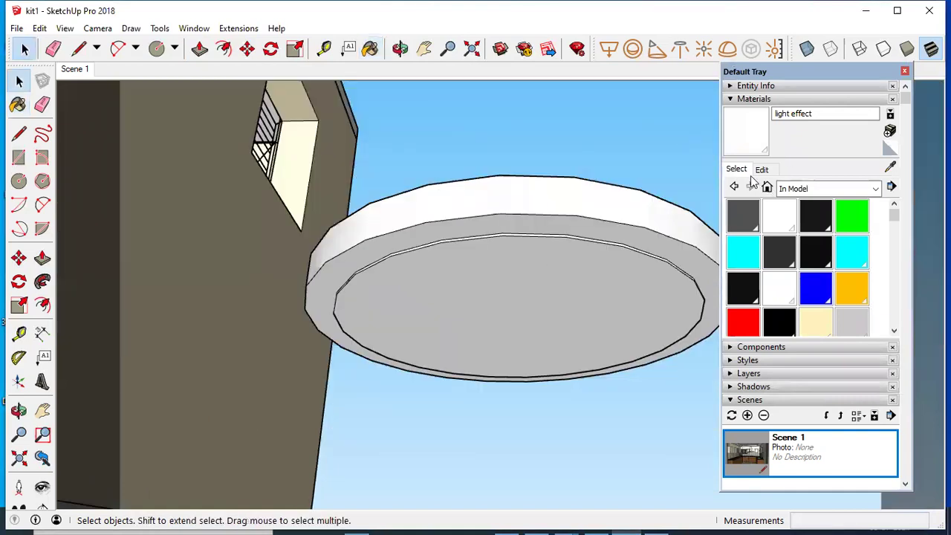
triple_click(570, 229)
right_click(606, 331)
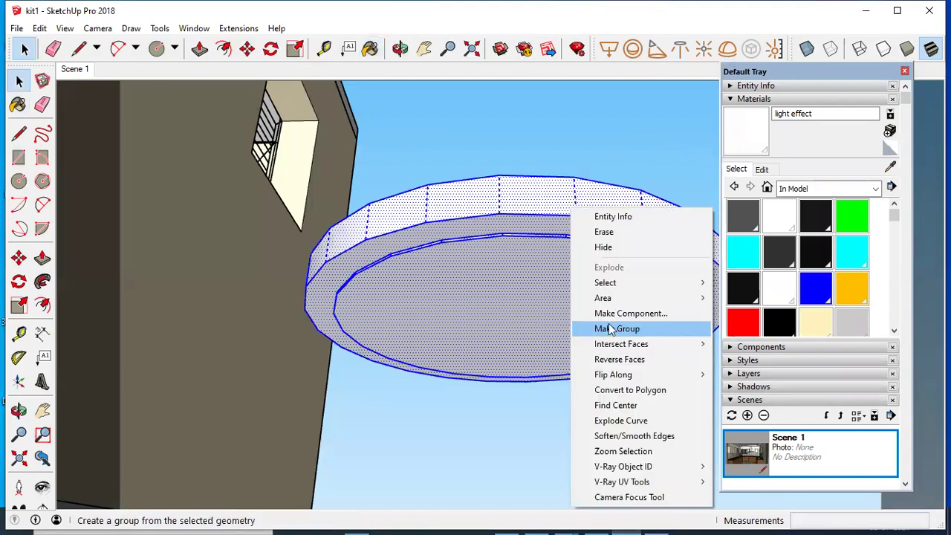
click(598, 328)
click(619, 133)
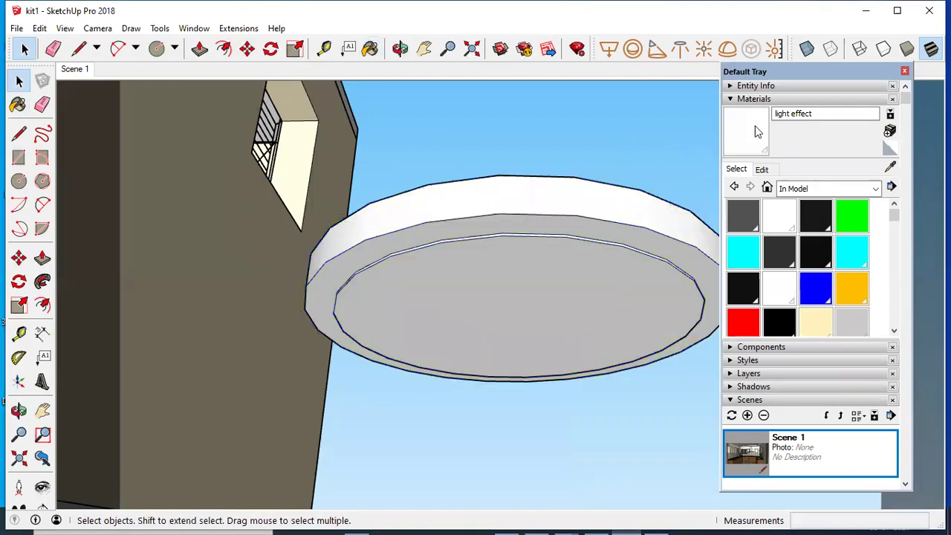
Step: Open the round light's group, sample the material on its outer rim, look at the disc from above and below, and leave the group
double_click(642, 210)
key(b)
alt+click(583, 202)
mouse_move(583, 199)
middle_down()
mouse_move(552, 226)
mouse_move(499, 347)
middle_up()
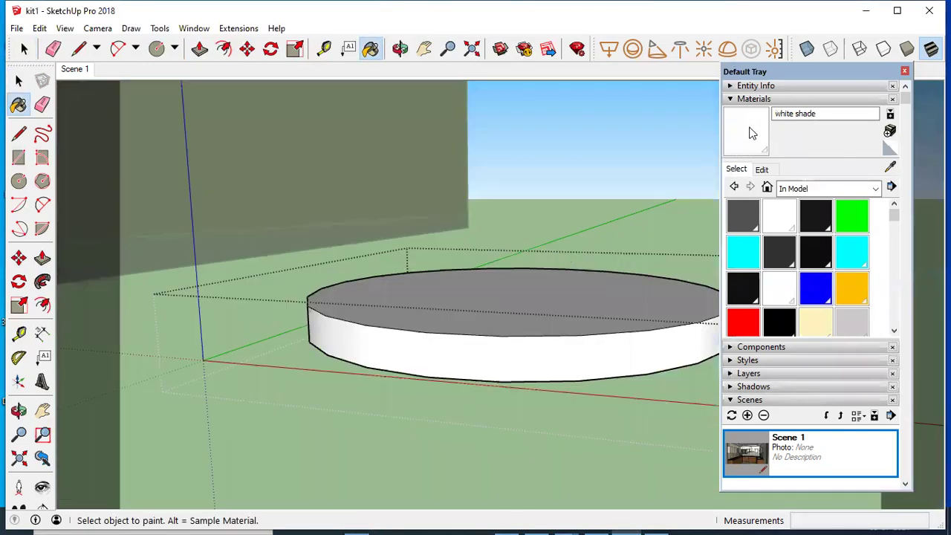
mouse_move(559, 192)
middle_down()
mouse_move(569, 156)
mouse_move(556, 159)
middle_up()
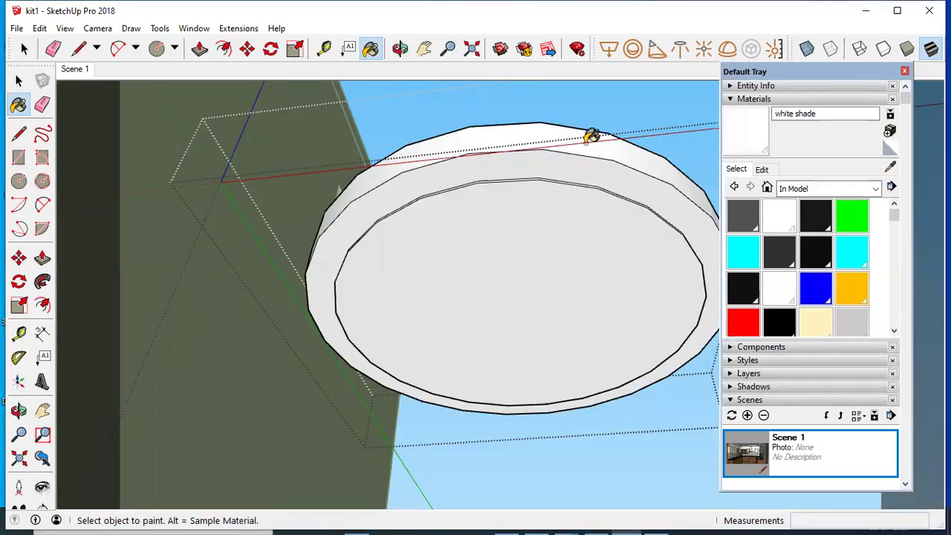
key(space)
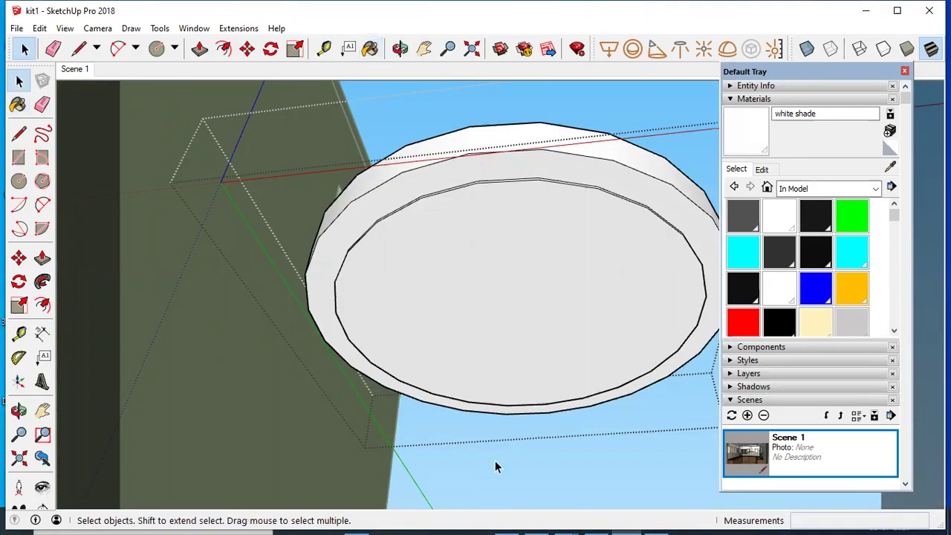
click(497, 465)
Step: Sample the "light effect" material from the inner face of the round light's underside
middle_drag(525, 339, 602, 272)
click(890, 168)
click(565, 276)
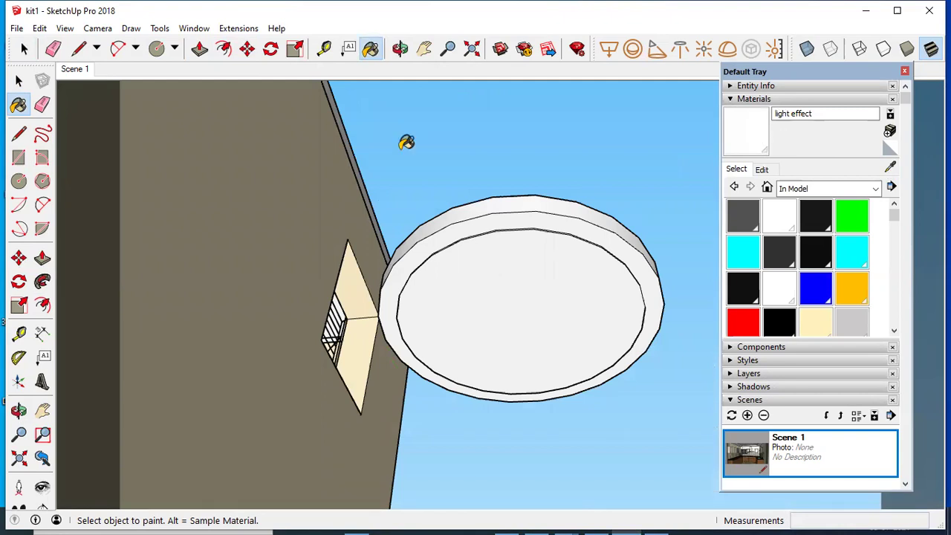
key(space)
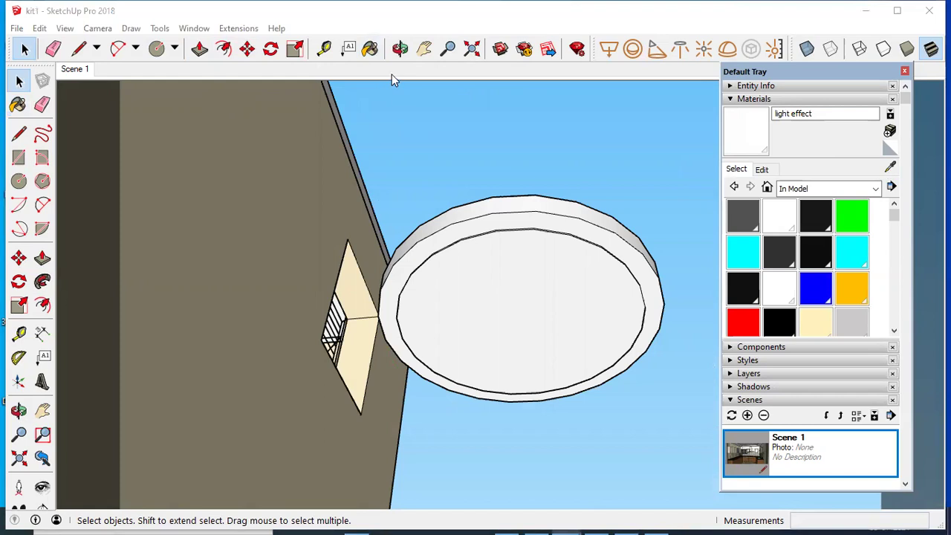
Step: Show the V-Ray for SketchUp tools and open the "light effect" material in the V-Ray Asset Editor
right_click(400, 49)
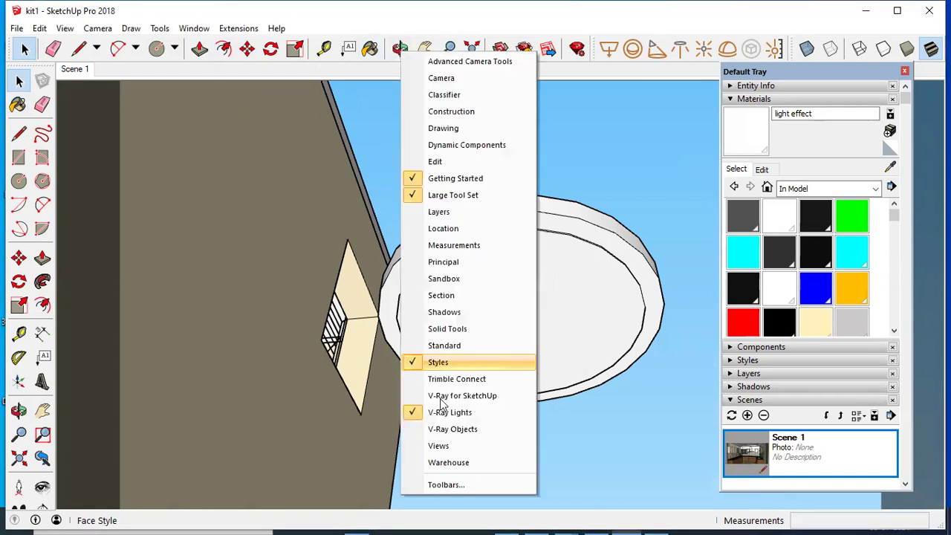
click(444, 396)
click(241, 159)
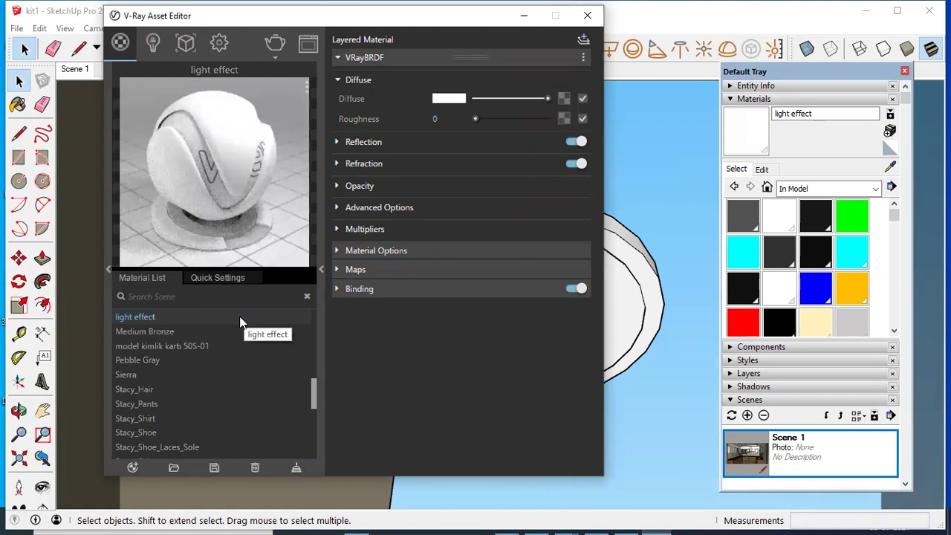
Step: Examine the available layer types and the Diffuse, Reflection and Refraction settings of the "light effect" material
click(582, 42)
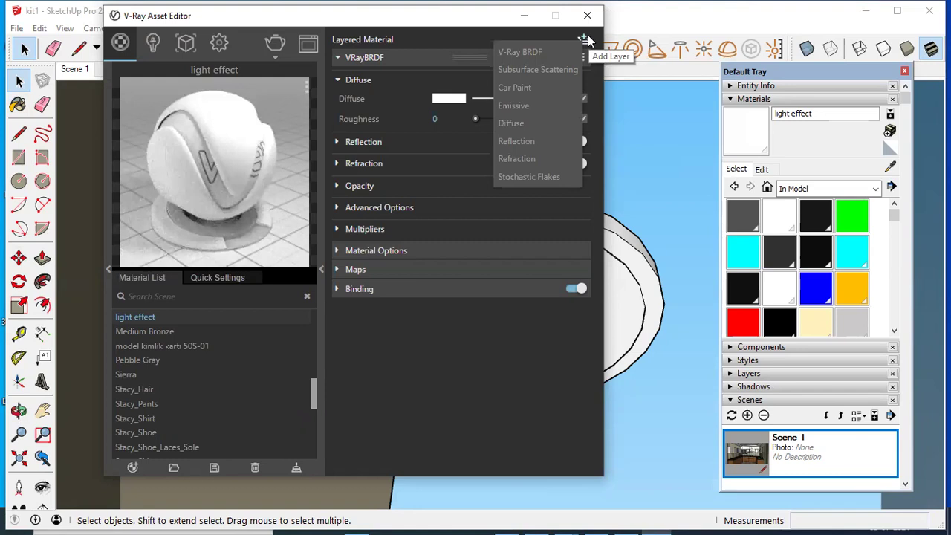
click(335, 82)
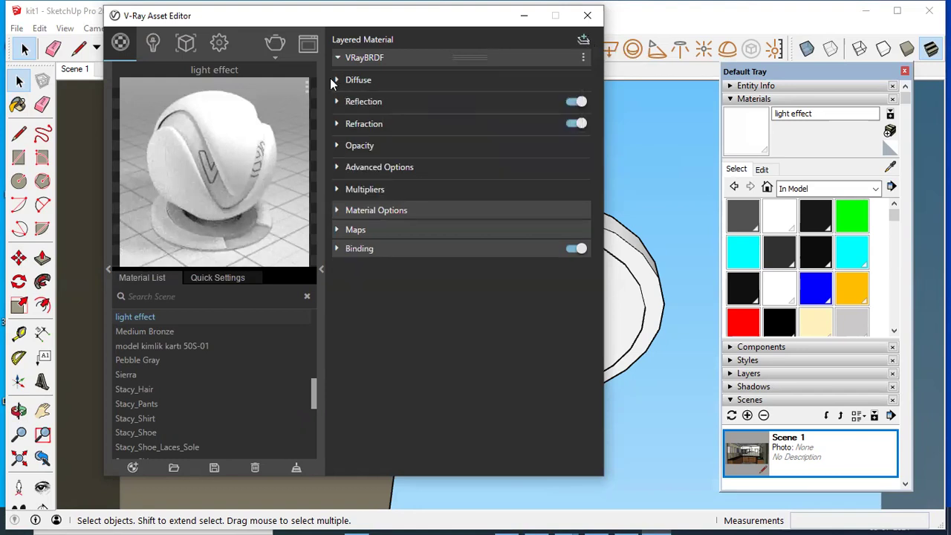
click(337, 79)
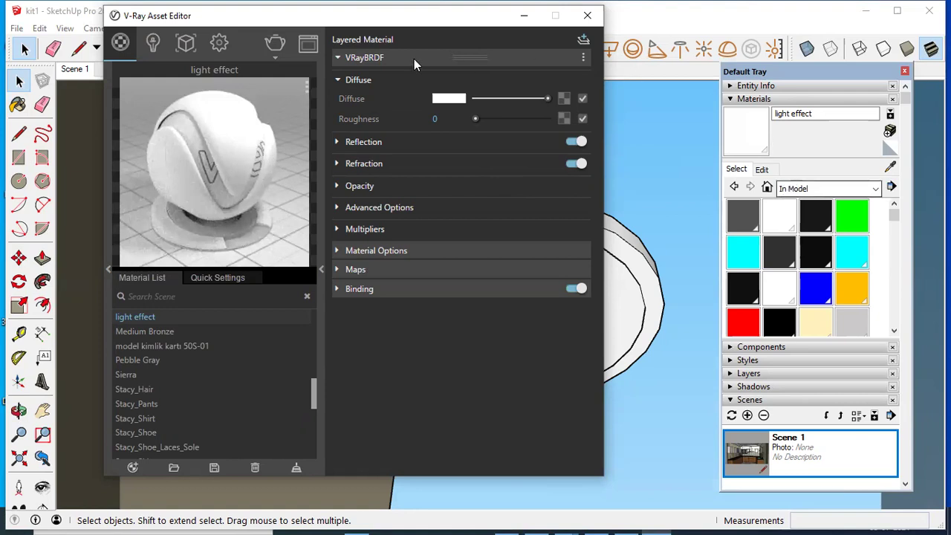
click(356, 148)
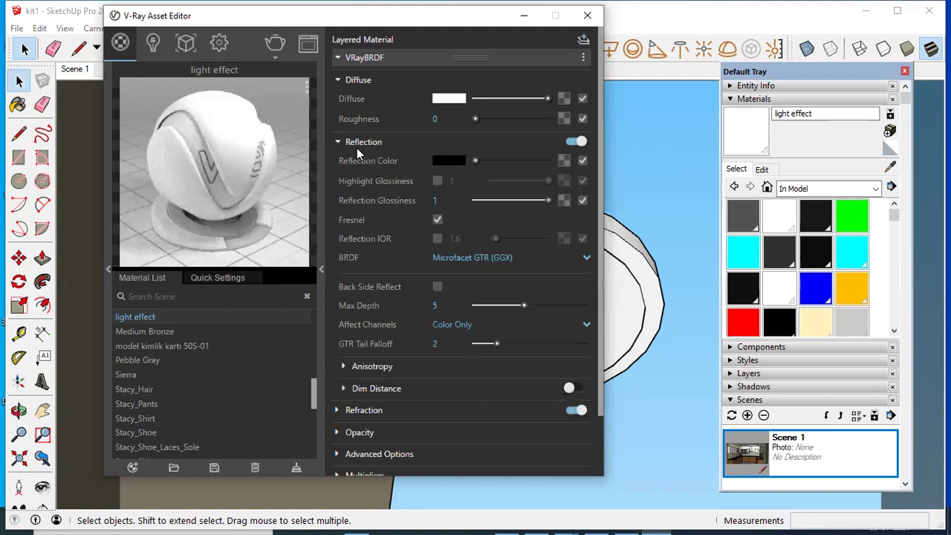
click(356, 148)
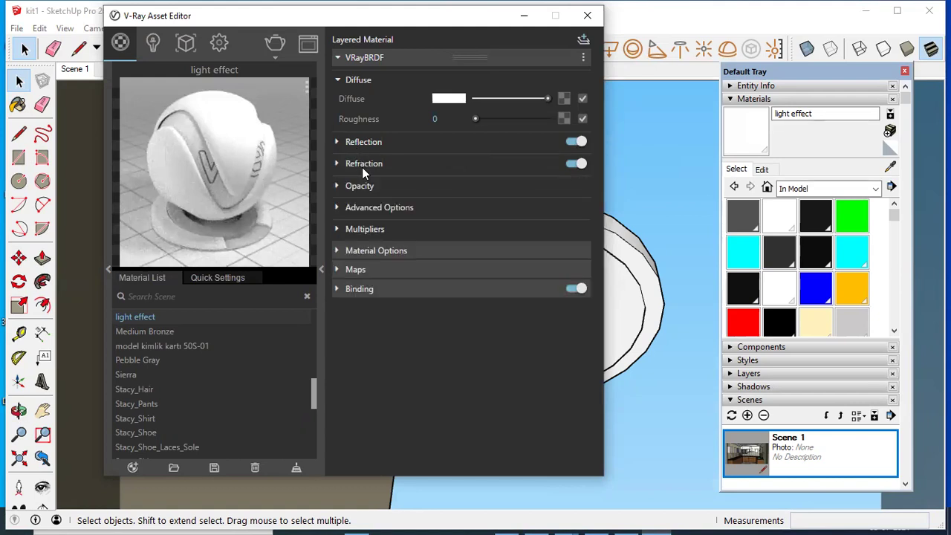
click(370, 167)
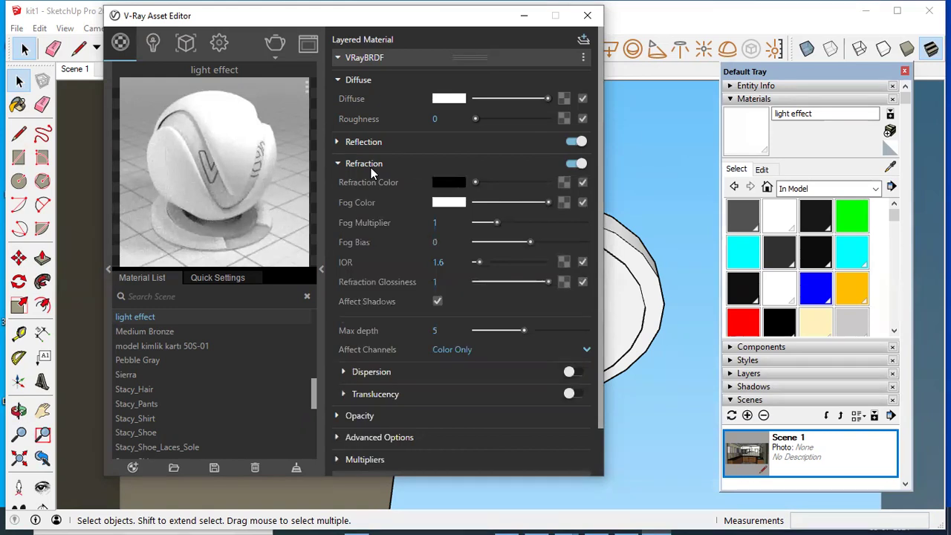
click(371, 167)
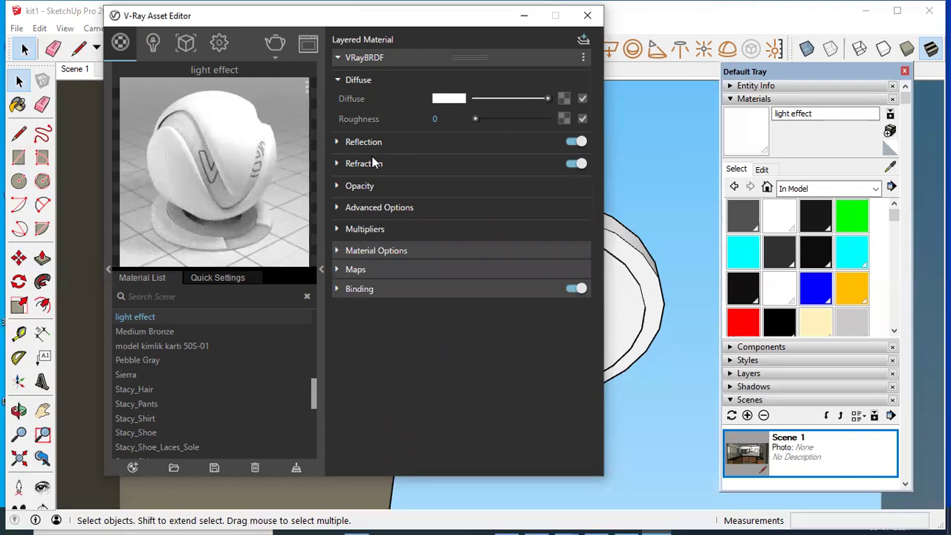
Step: Try an Emissive layer on the "light effect" material, switching its colour to black and back to white, and delete the layer
click(583, 43)
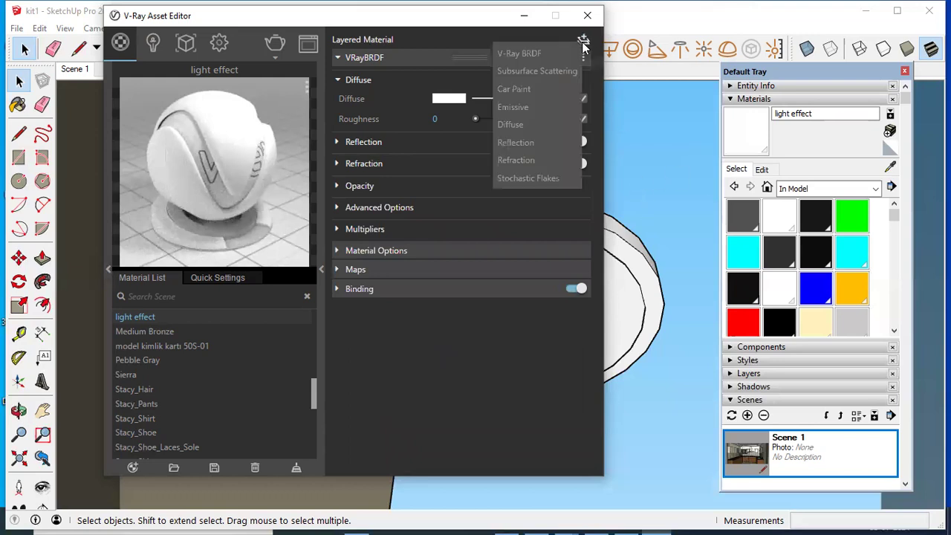
click(529, 108)
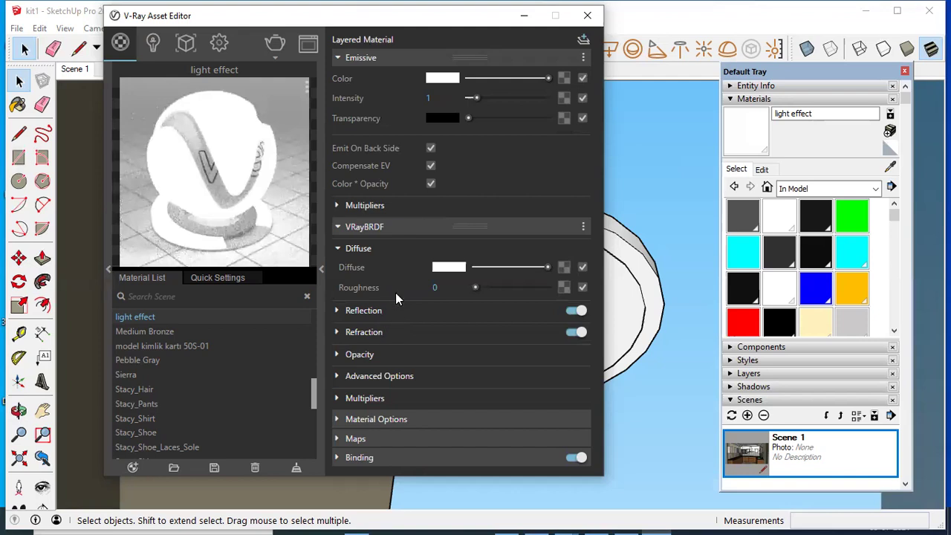
click(460, 80)
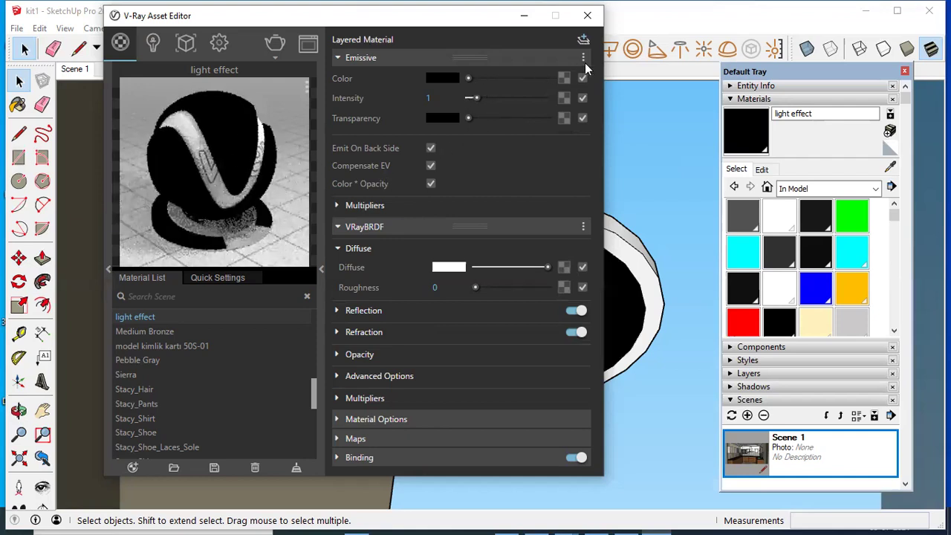
click(548, 78)
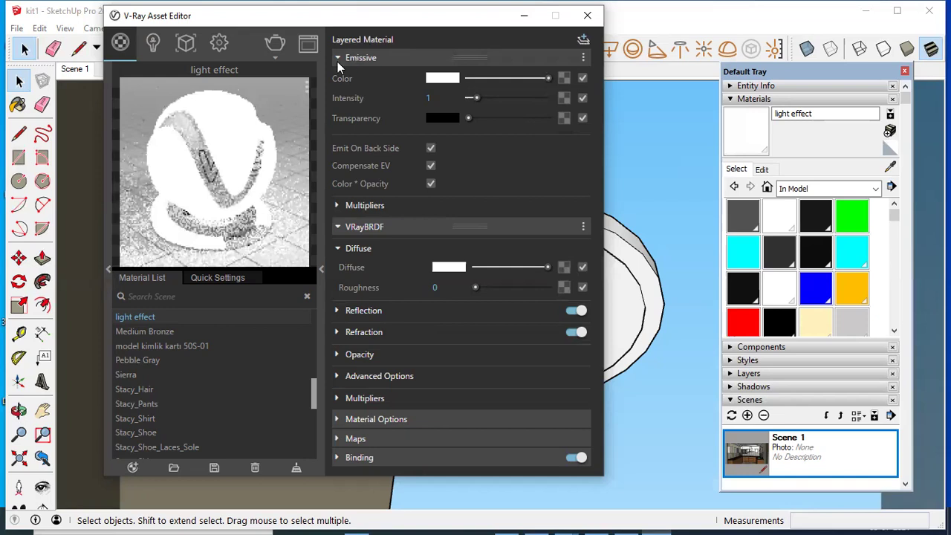
click(337, 59)
click(341, 61)
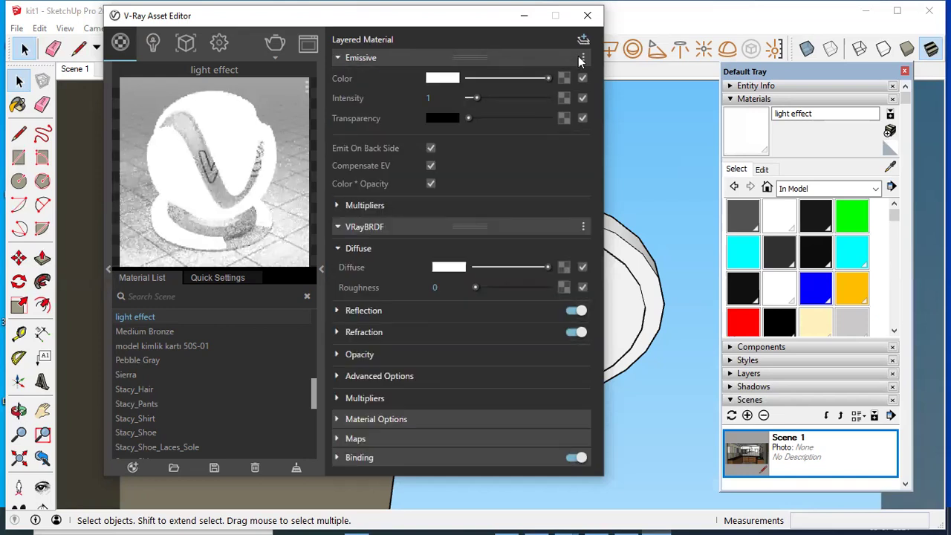
click(583, 57)
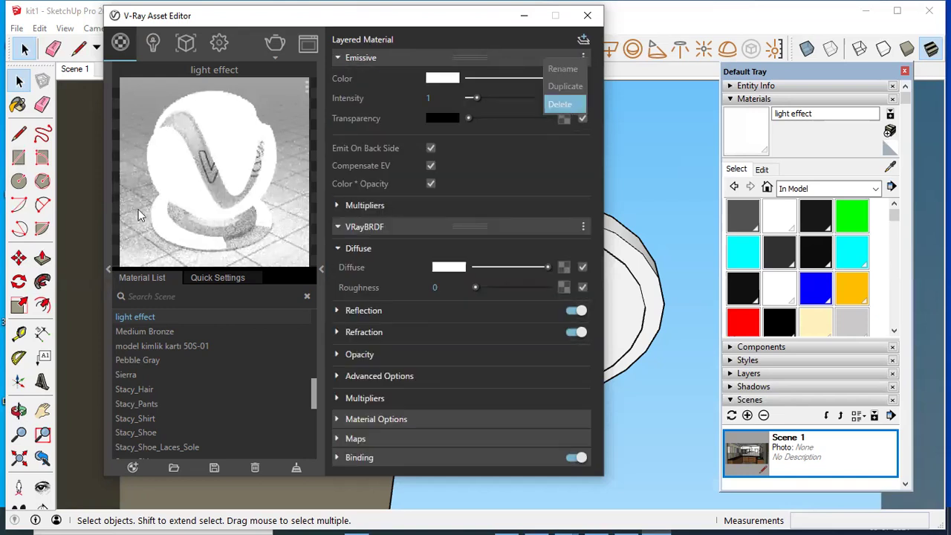
click(567, 102)
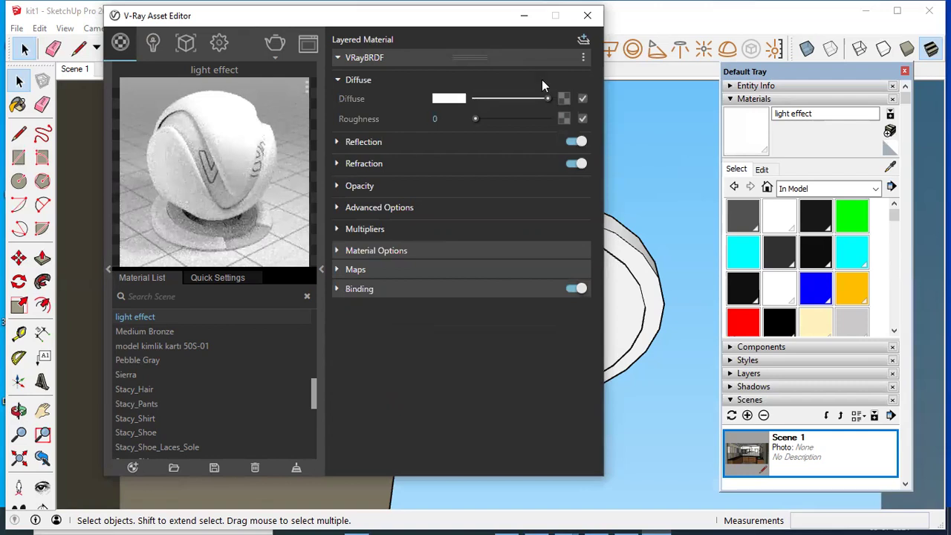
Step: Add an Emissive layer to the "light effect" material
click(583, 40)
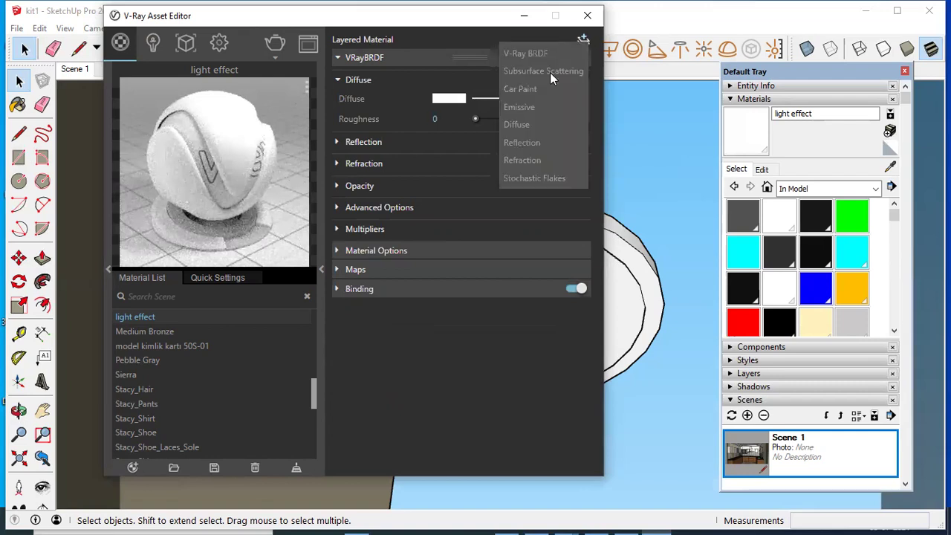
click(529, 108)
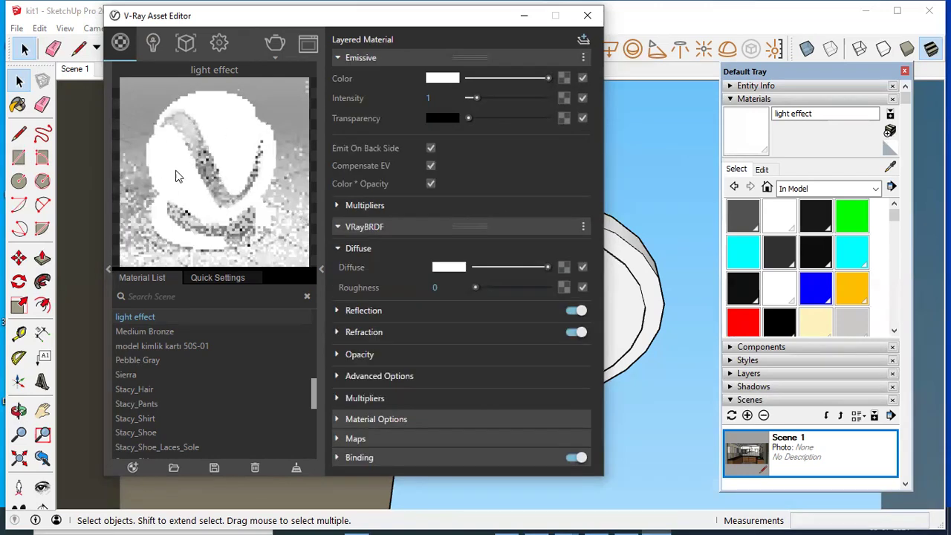
Step: Close the V-Ray Asset Editor and move the round fixture by its top-face centre up to the underside of the kitchen's false ceiling
click(587, 15)
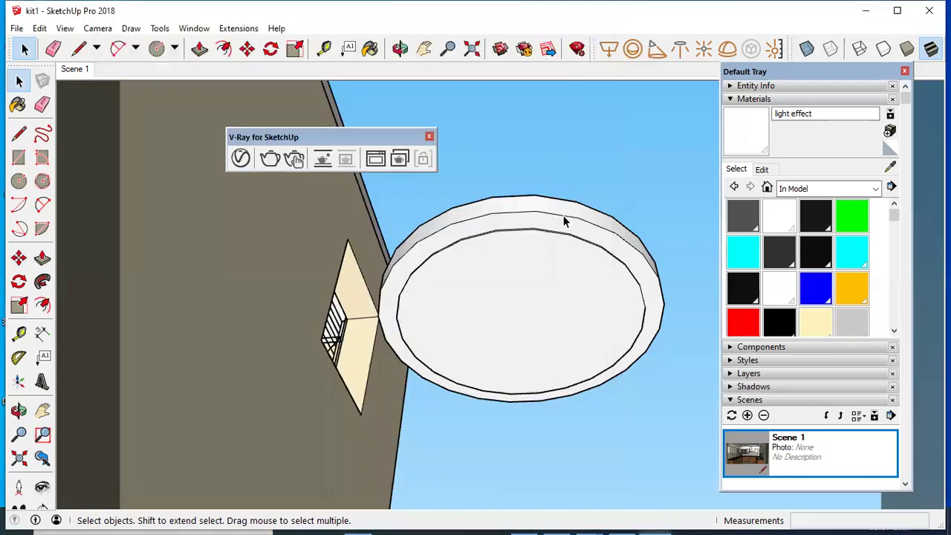
click(563, 221)
scroll(561, 225, down, 5)
scroll(494, 275, down, 3)
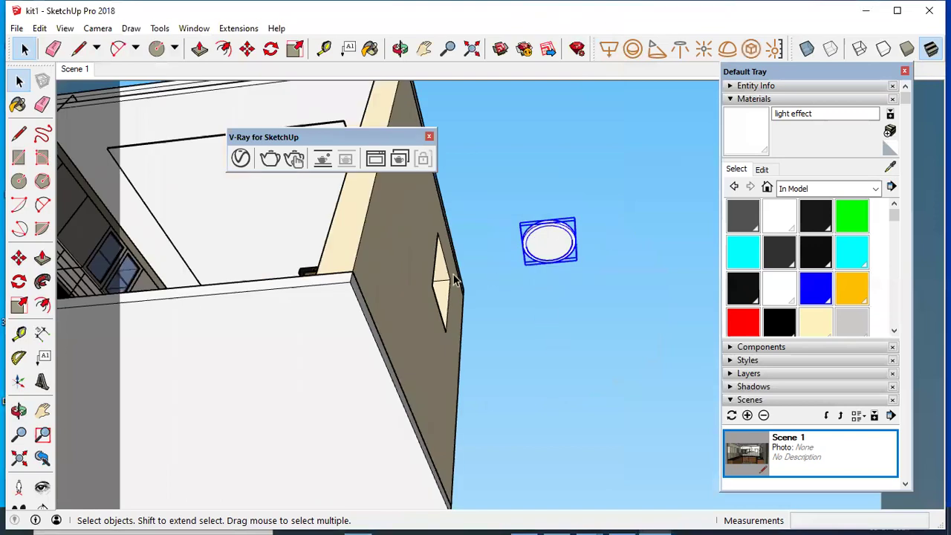
middle_drag(340, 232, 386, 254)
middle_drag(644, 423, 635, 399)
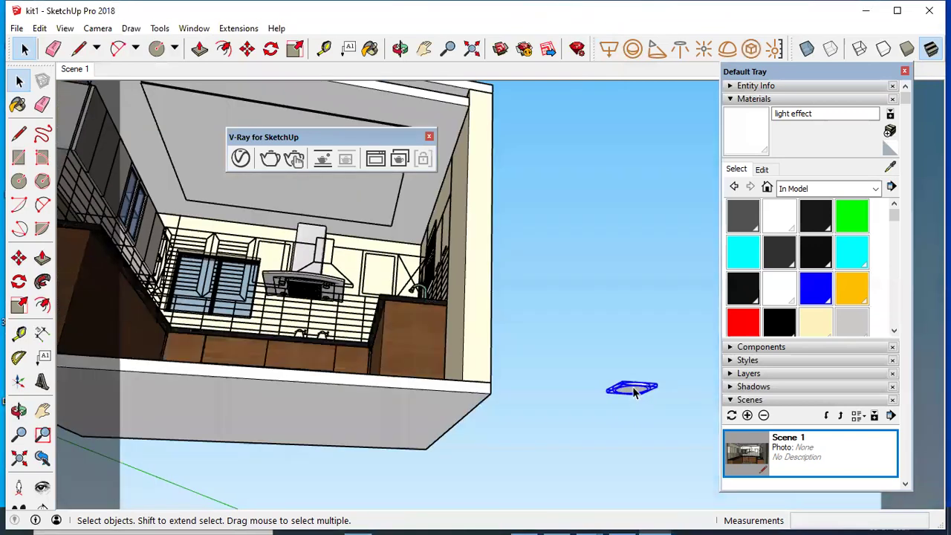
scroll(634, 392, up, 3)
scroll(634, 392, up, 3)
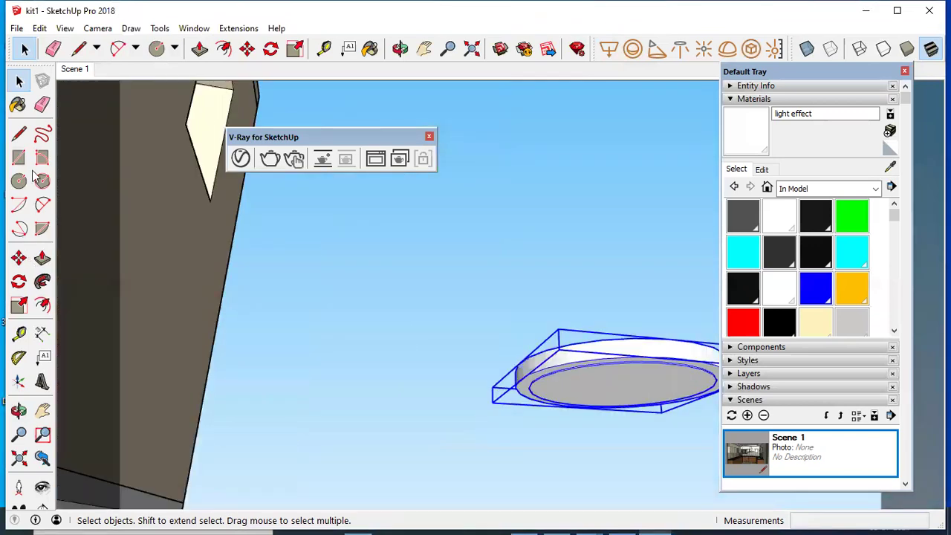
click(42, 258)
key(m)
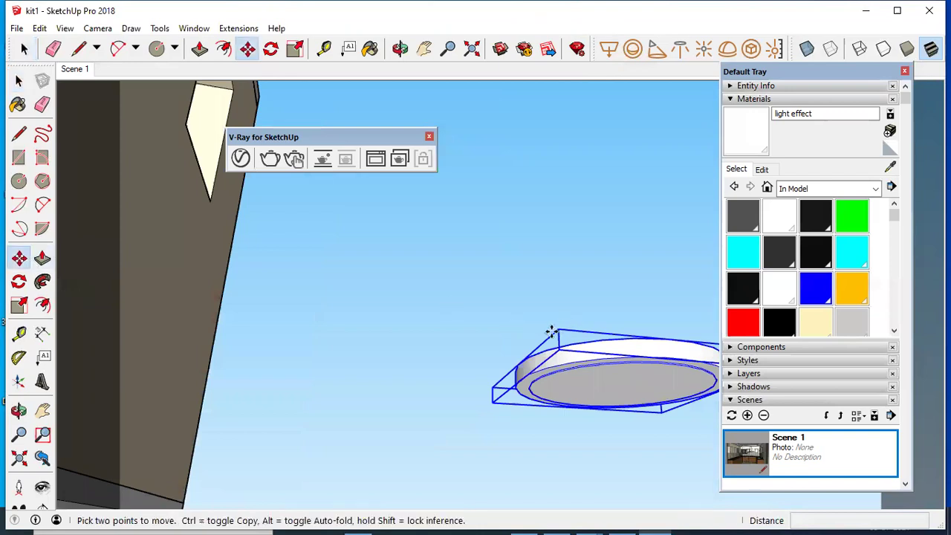
scroll(555, 329, down, 3)
middle_drag(548, 329, 496, 333)
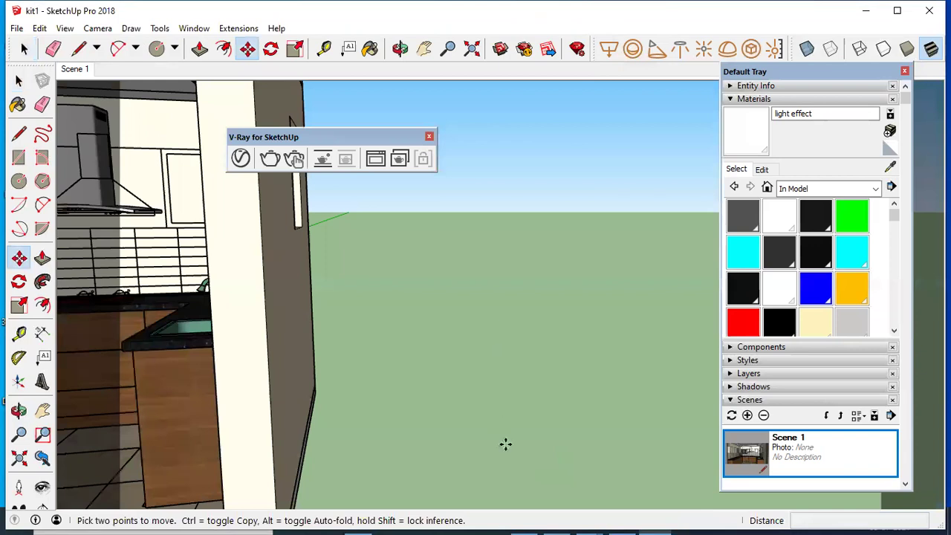
key(q)
key(m)
scroll(511, 468, up, 2)
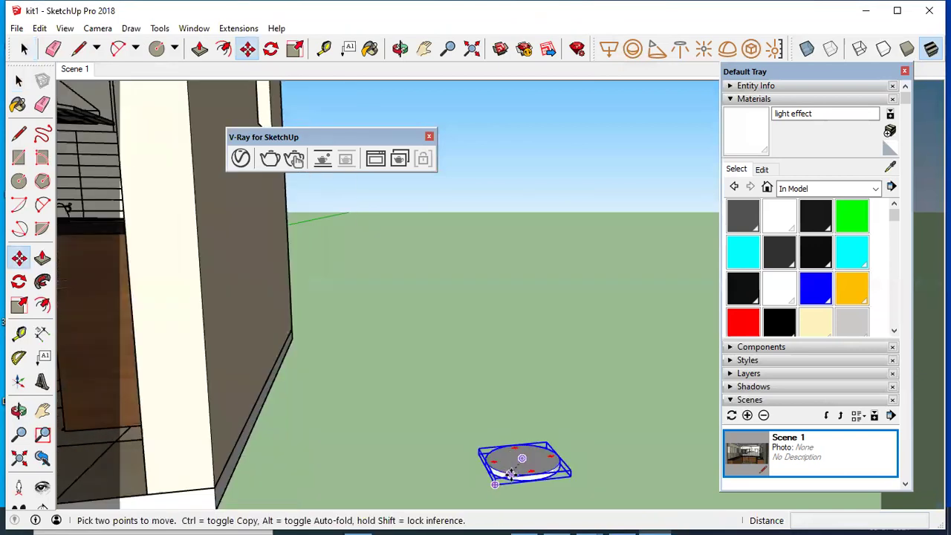
scroll(511, 473, up, 3)
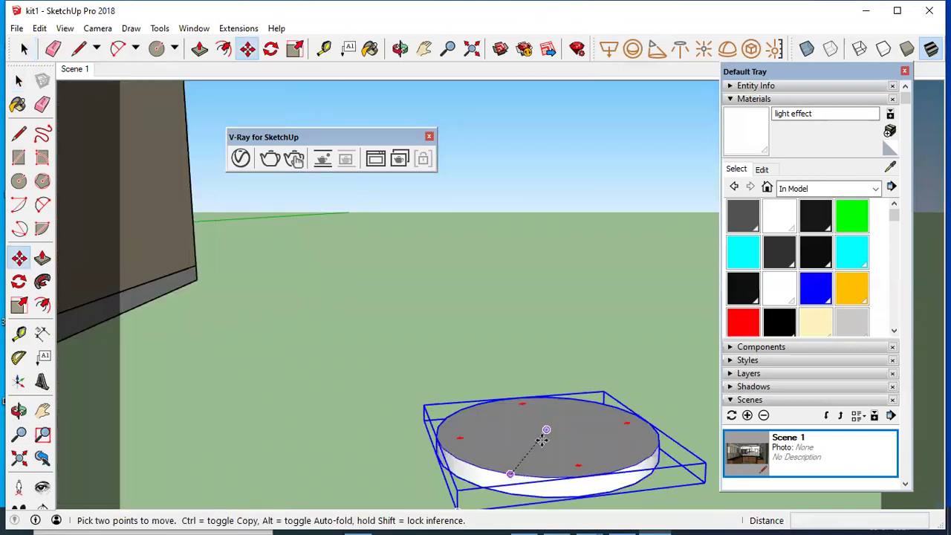
scroll(516, 432, down, 2)
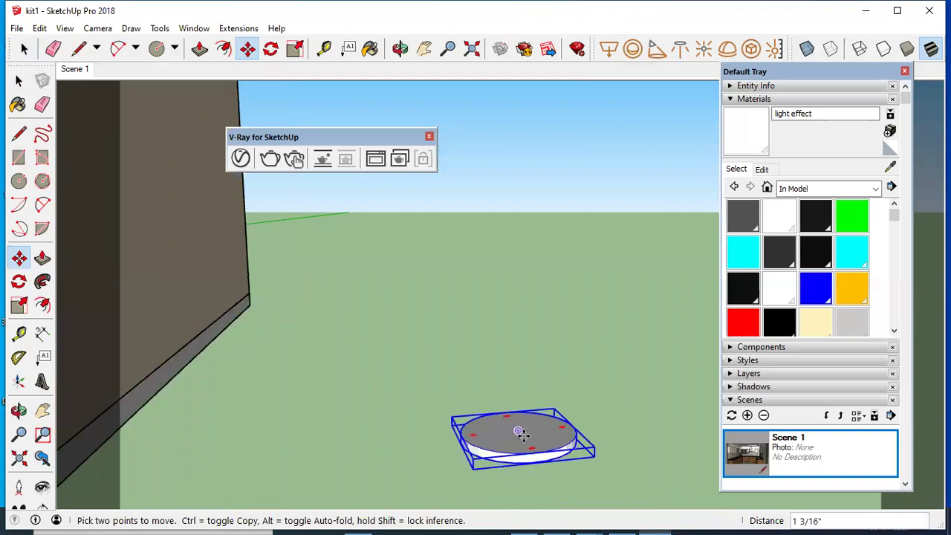
click(521, 434)
scroll(518, 436, down, 5)
middle_drag(280, 386, 461, 359)
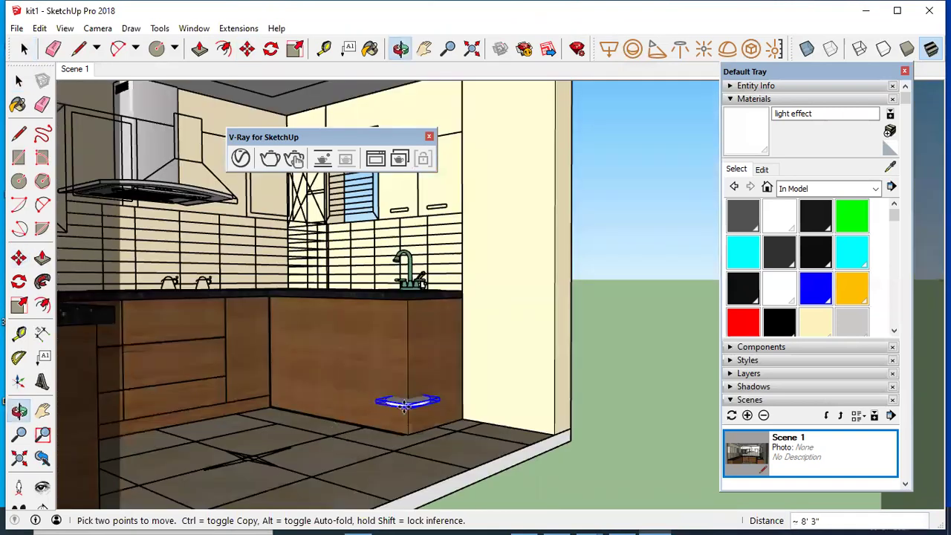
scroll(404, 405, down, 3)
middle_drag(400, 408, 426, 206)
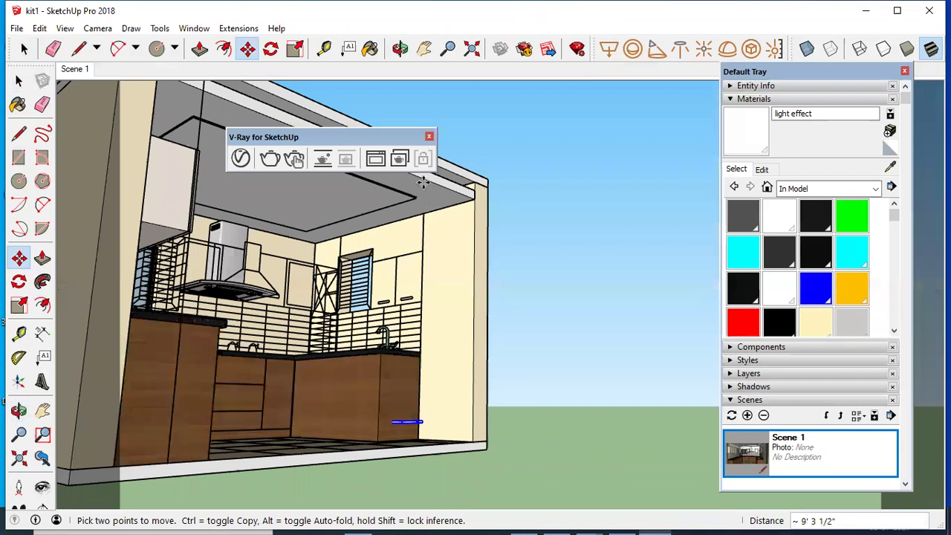
scroll(416, 186, up, 3)
scroll(445, 184, up, 2)
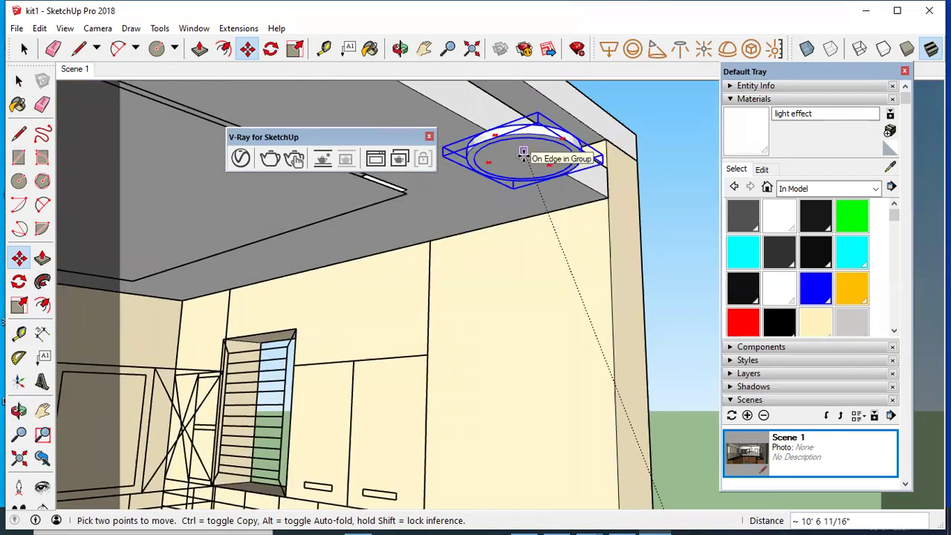
click(527, 153)
Step: Move the fixture along the false ceiling to the strip between the central recess and the window wall
middle_drag(475, 224, 590, 212)
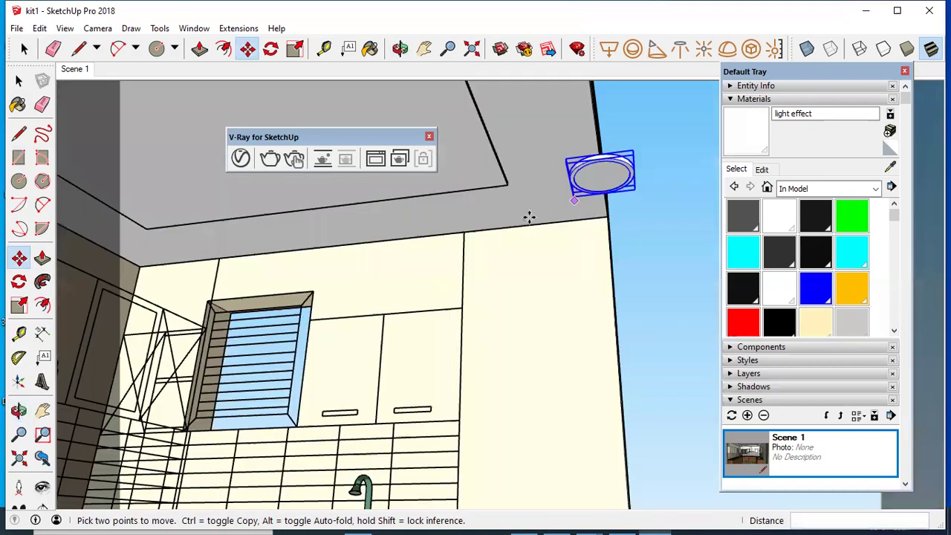
click(458, 223)
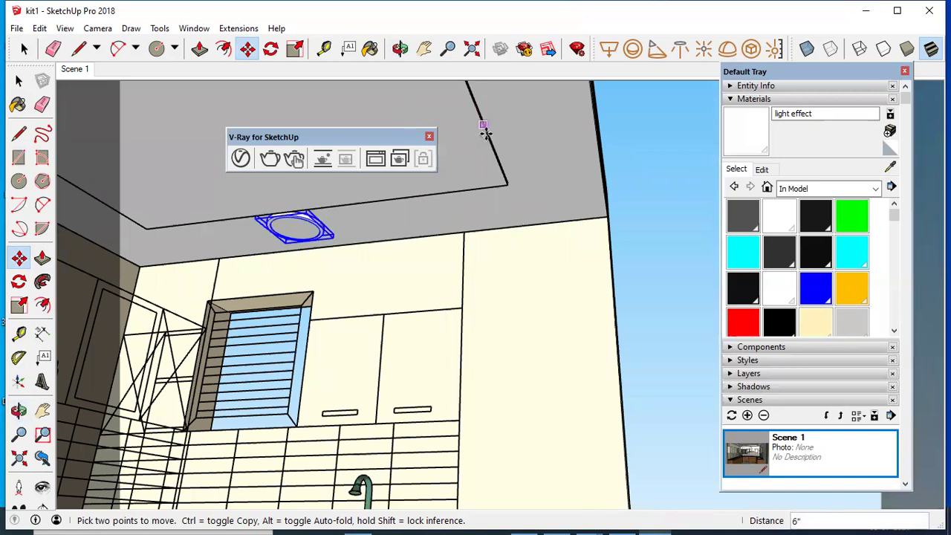
middle_drag(308, 196, 317, 244)
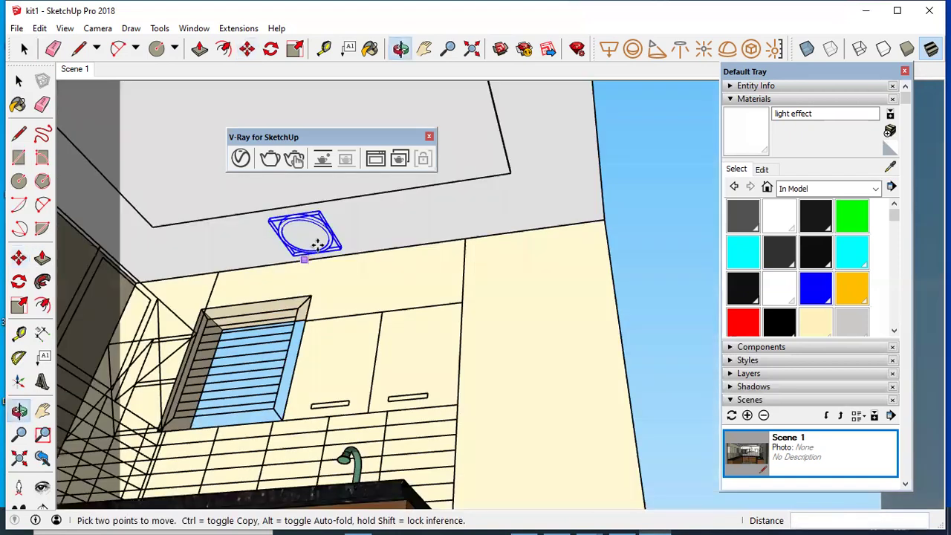
scroll(318, 243, up, 3)
Step: Raise the fixture 0.5" into the false ceiling
scroll(482, 206, down, 2)
middle_drag(393, 197, 408, 268)
scroll(590, 225, down, 2)
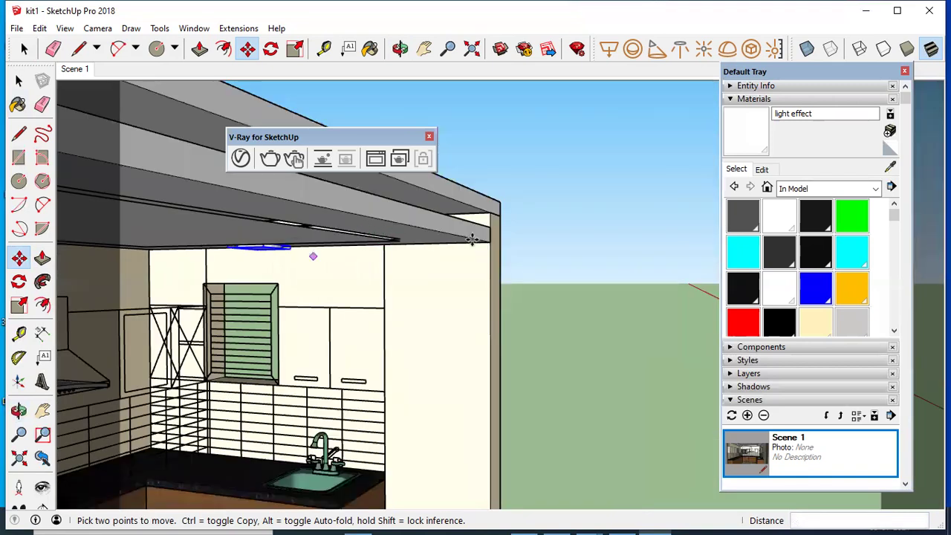
scroll(476, 238, up, 2)
scroll(490, 238, up, 2)
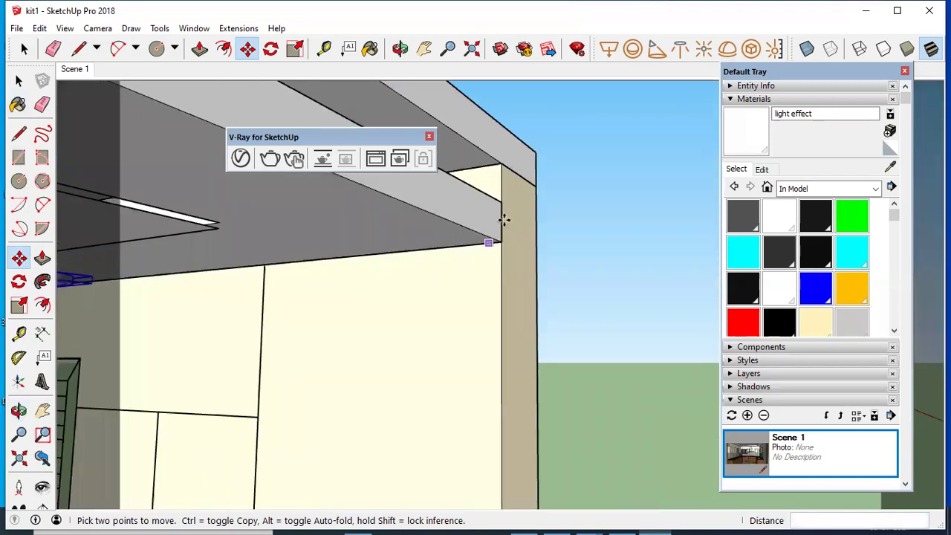
click(503, 217)
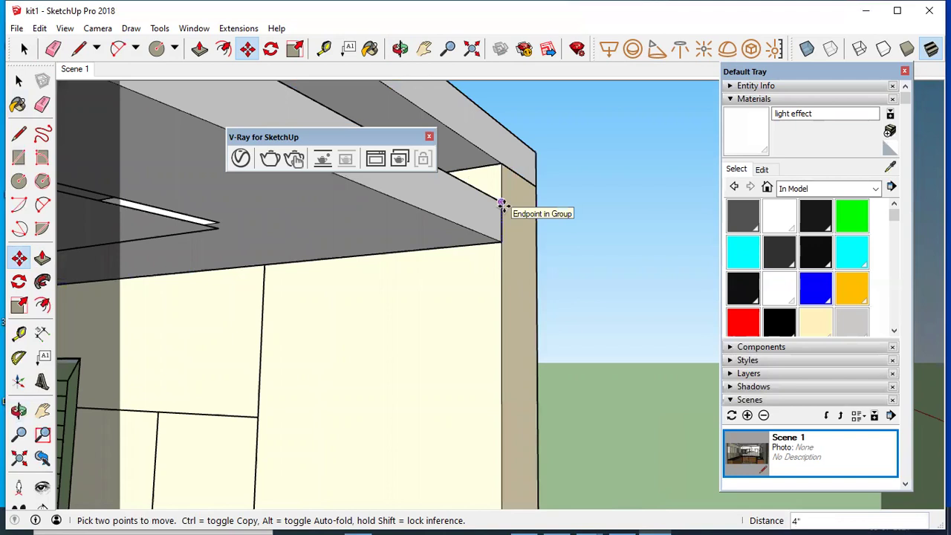
click(502, 205)
scroll(497, 224, down, 2)
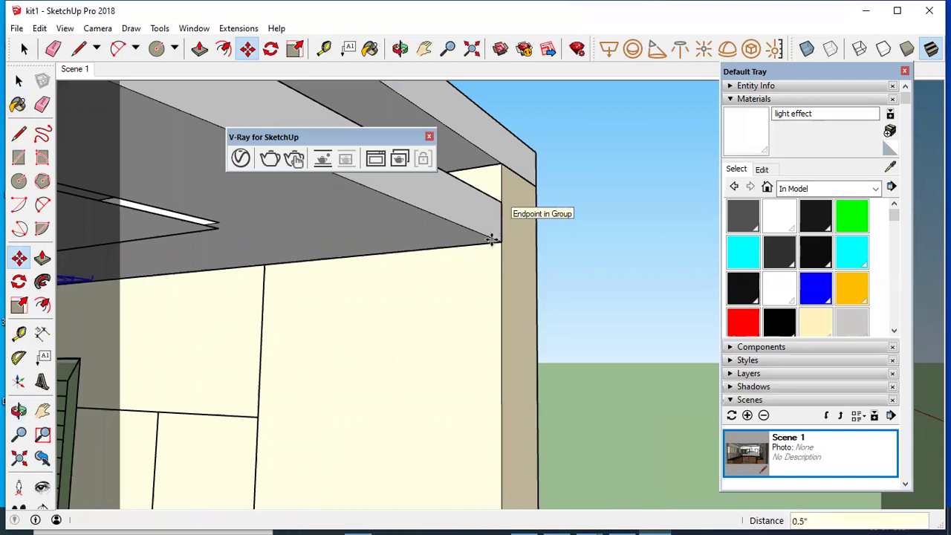
Step: Copy the fixture about 2' 9 9/16" along the window wall towards the kitchen's inner corner
middle_drag(189, 298, 191, 255)
middle_drag(397, 234, 225, 271)
scroll(413, 275, up, 3)
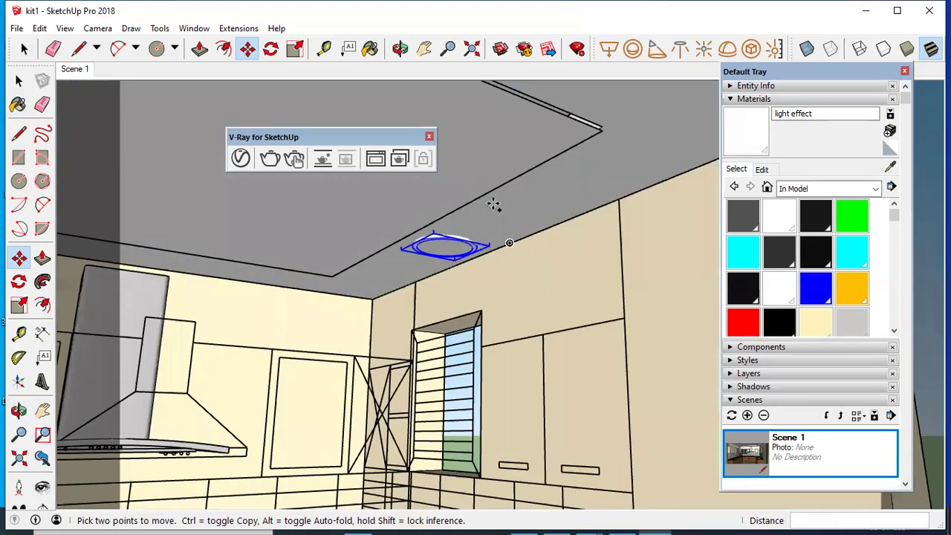
scroll(547, 229, up, 2)
click(547, 229)
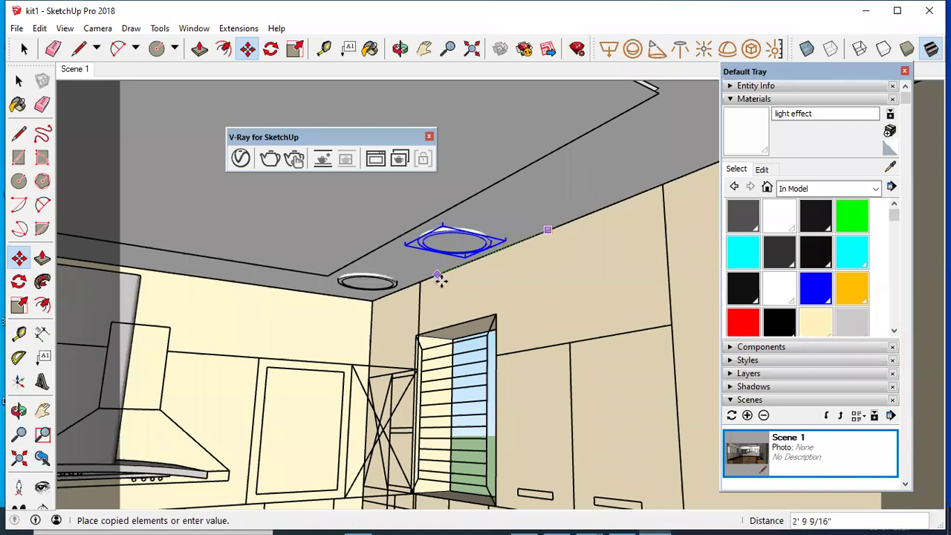
click(439, 277)
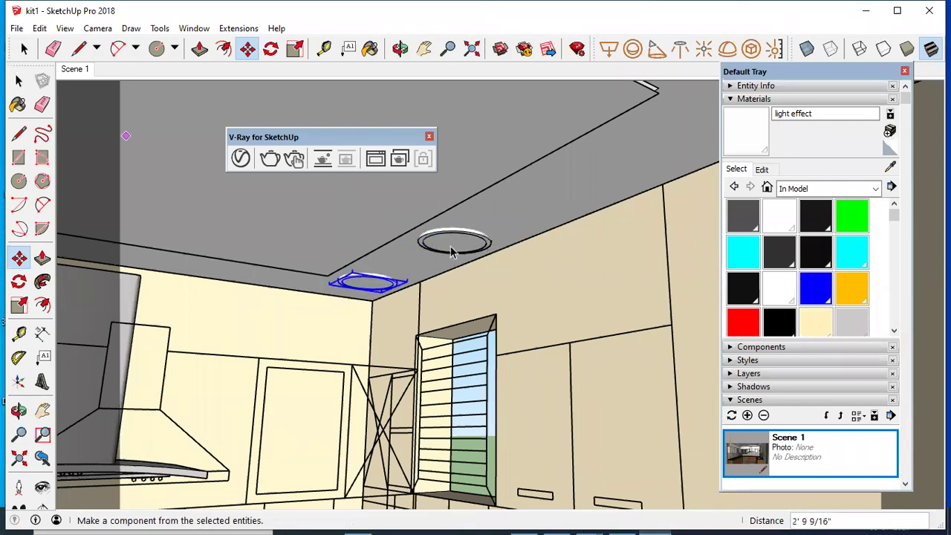
Step: Move the original fixture about 2' 2 3/16" along the recess edge, away from the copy in the corner
key(space)
click(421, 254)
key(m)
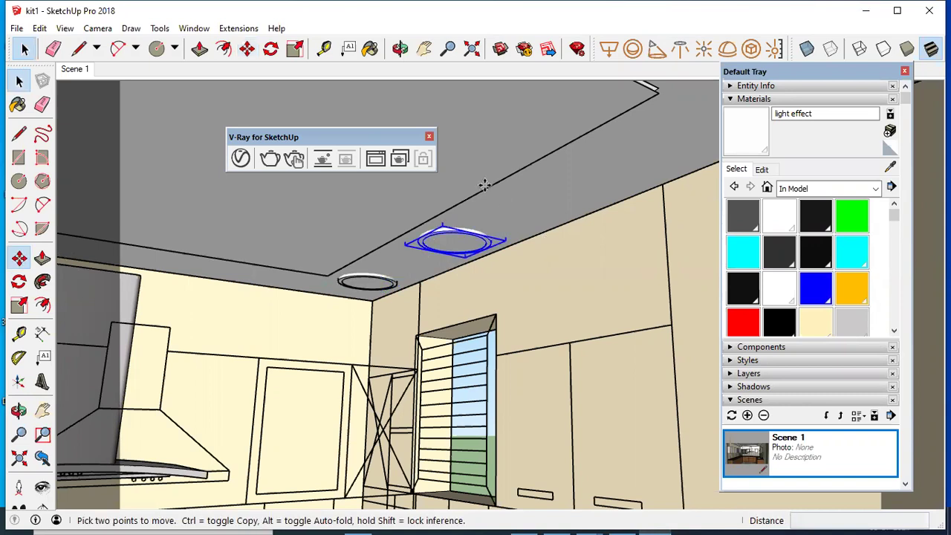
click(484, 185)
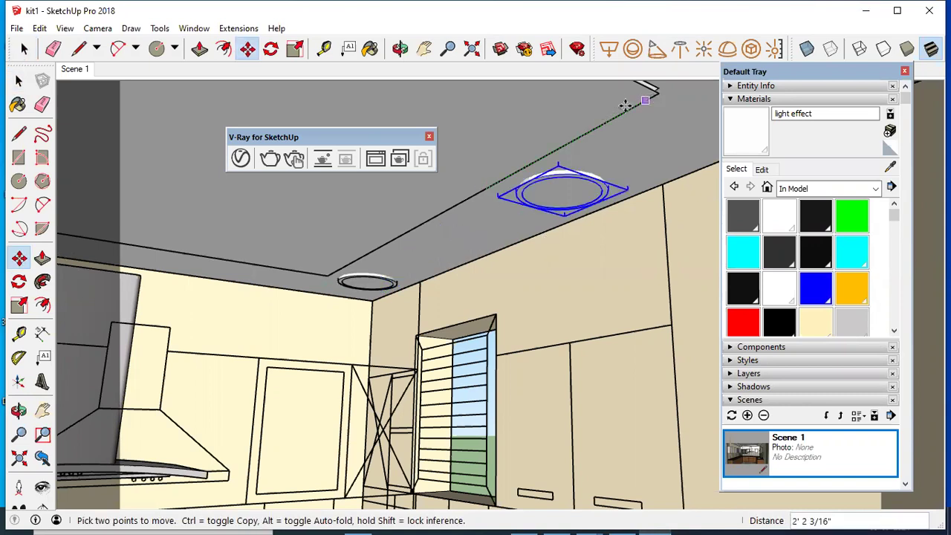
click(626, 105)
scroll(472, 213, down, 3)
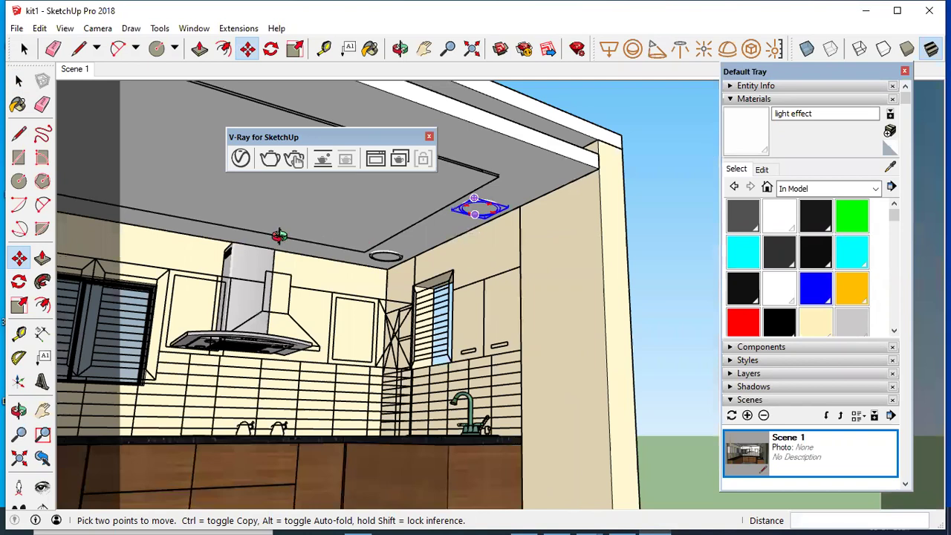
Step: Select both ceiling fixtures and copy them about 9' 6 7/16" across the recess to the opposite side of the false ceiling
middle_drag(279, 237, 297, 210)
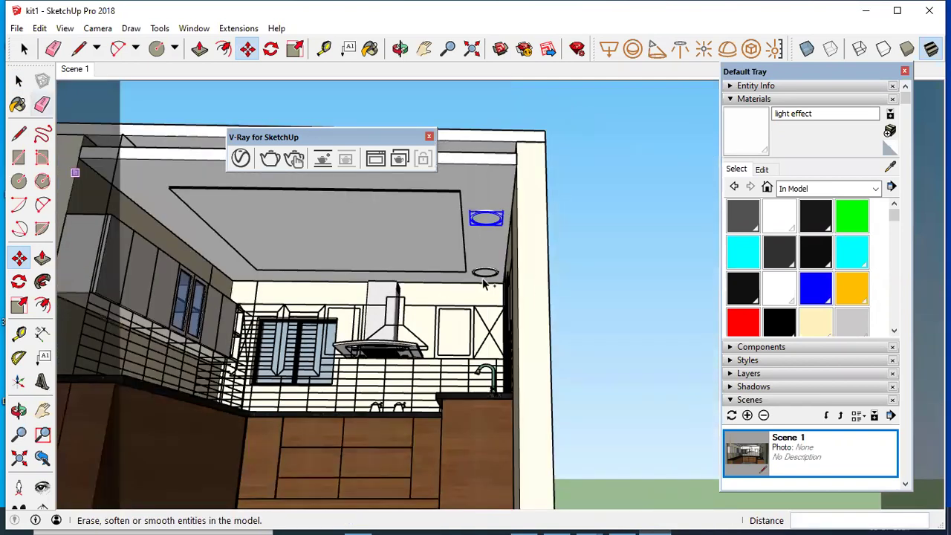
key(space)
click(486, 272)
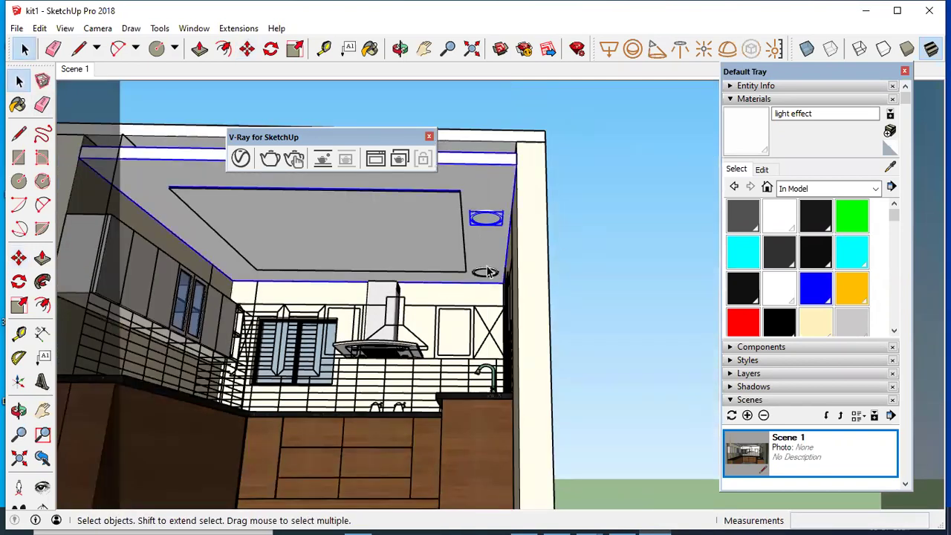
click(487, 272)
shift+click(487, 272)
click(480, 272)
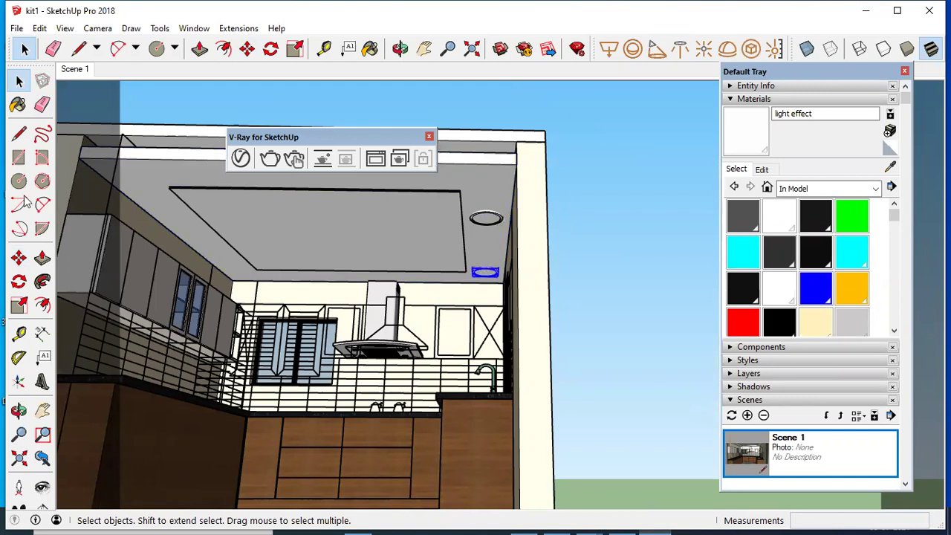
key(m)
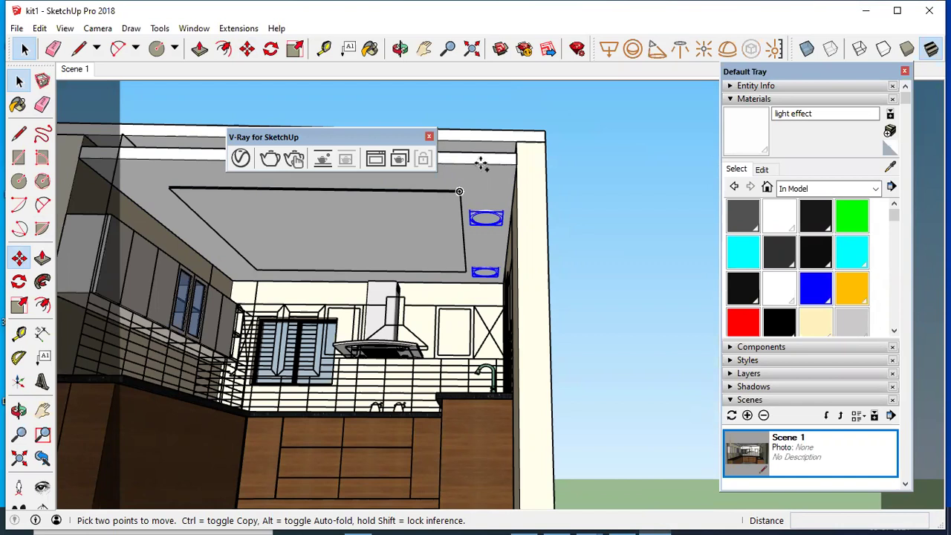
key(ctrl)
click(481, 163)
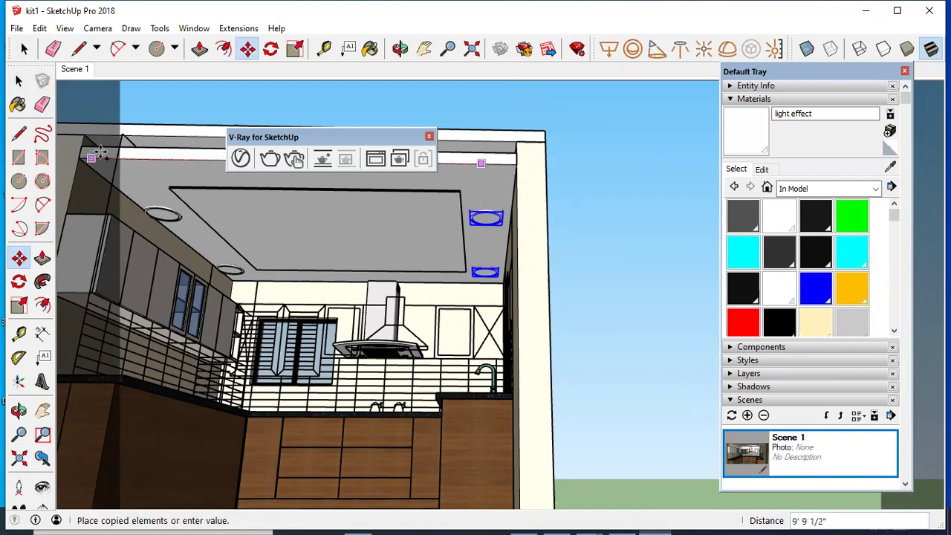
click(78, 157)
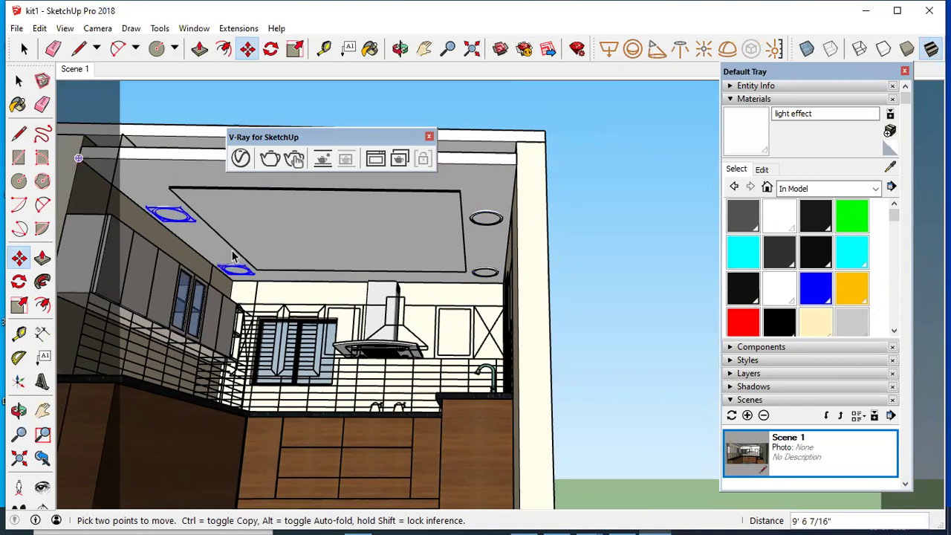
key(space)
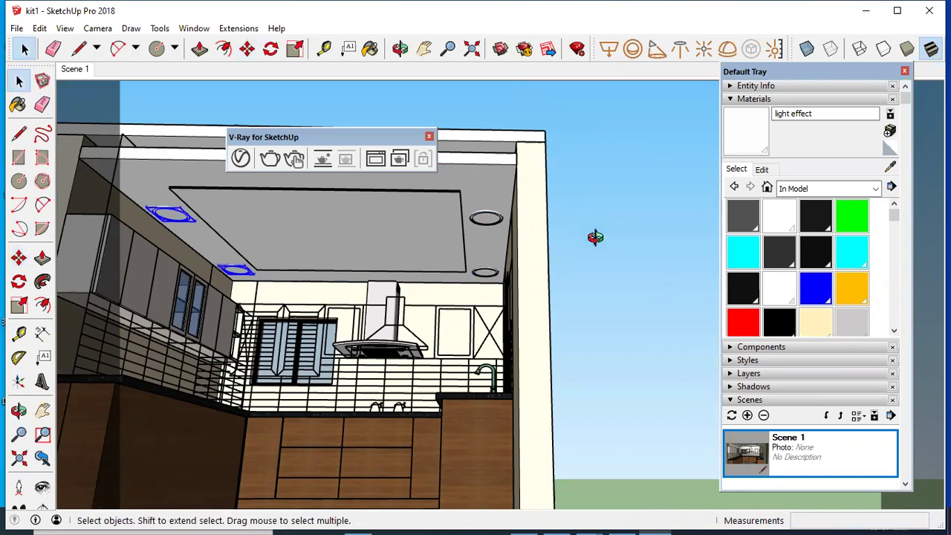
Step: Restore the Scene 1 view, start a V-Ray render of the kitchen and show the render at 100%
click(74, 69)
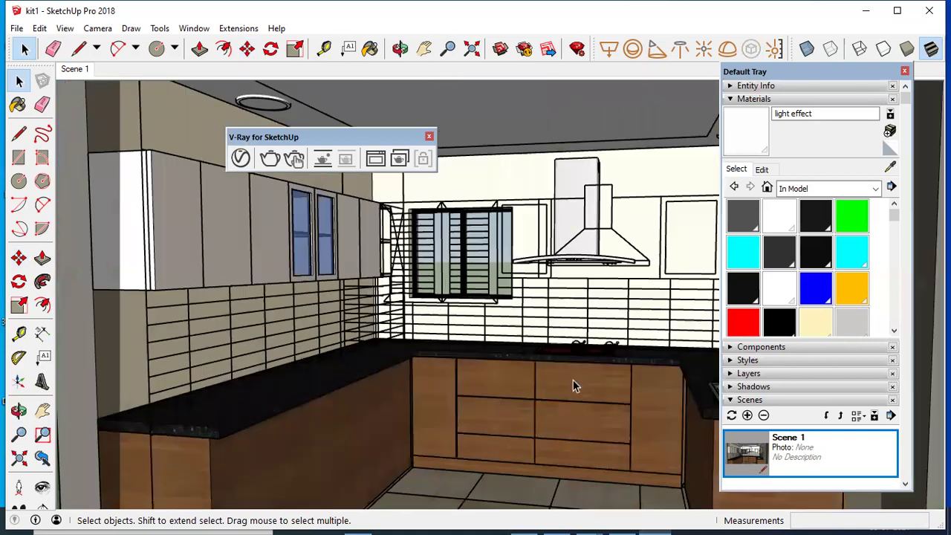
mouse_move(559, 384)
middle_down()
mouse_move(538, 385)
mouse_move(556, 371)
mouse_move(535, 365)
middle_up()
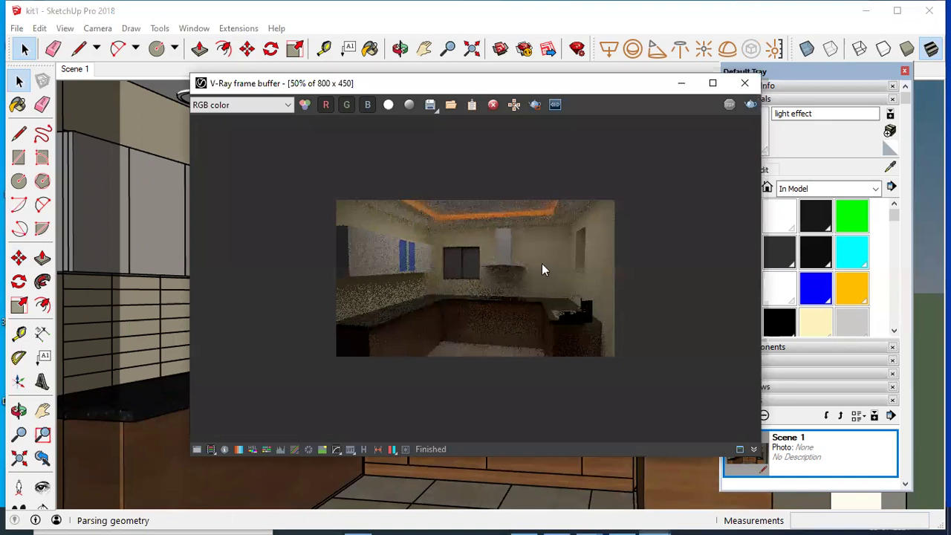
double_click(541, 270)
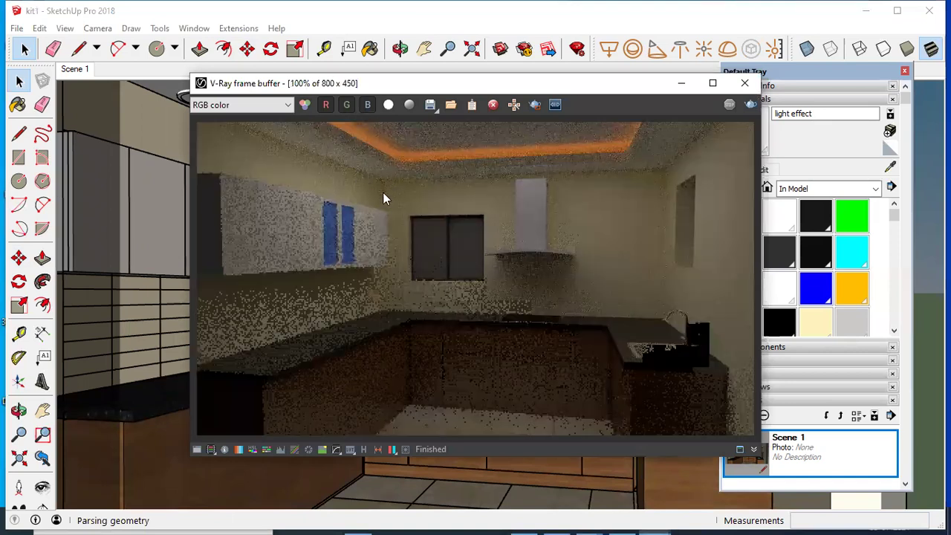
scroll(412, 227, down, 1)
scroll(379, 120, up, 1)
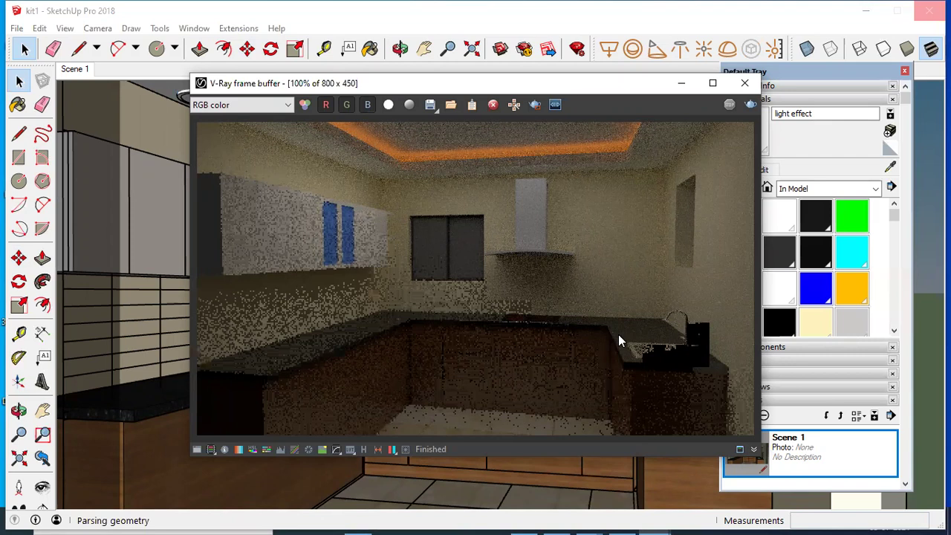
scroll(621, 340, down, 1)
scroll(620, 341, up, 1)
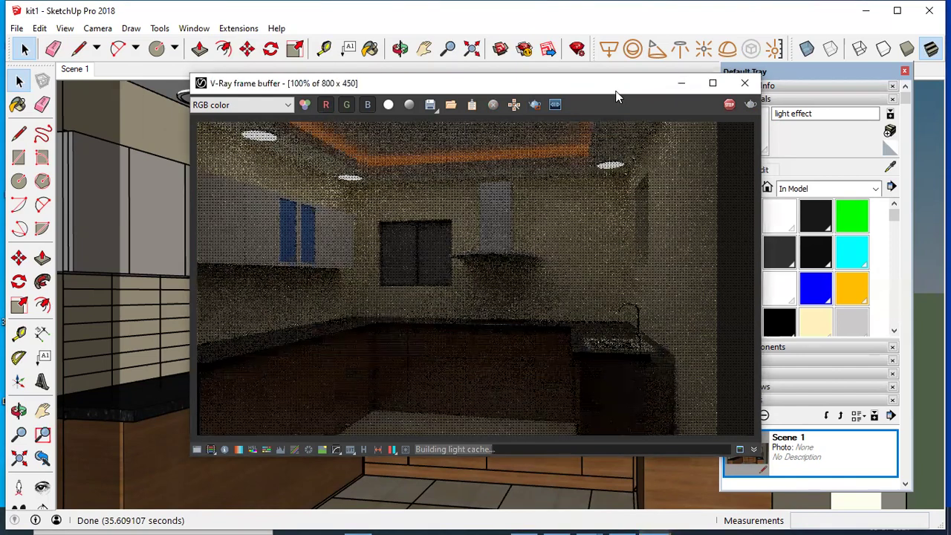
Step: Move the render window clear of the toolbars and check which V-Ray toolbars are enabled
drag(616, 95, 572, 100)
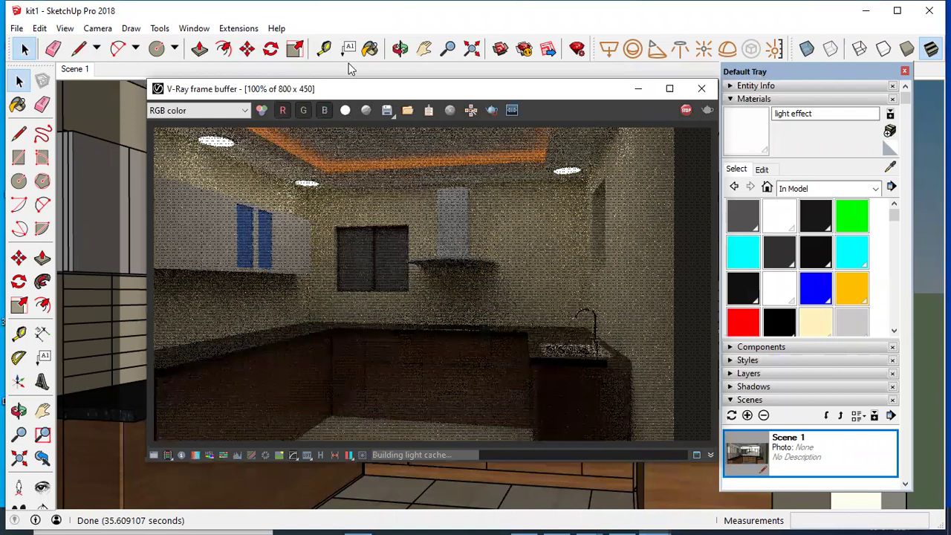
click(88, 67)
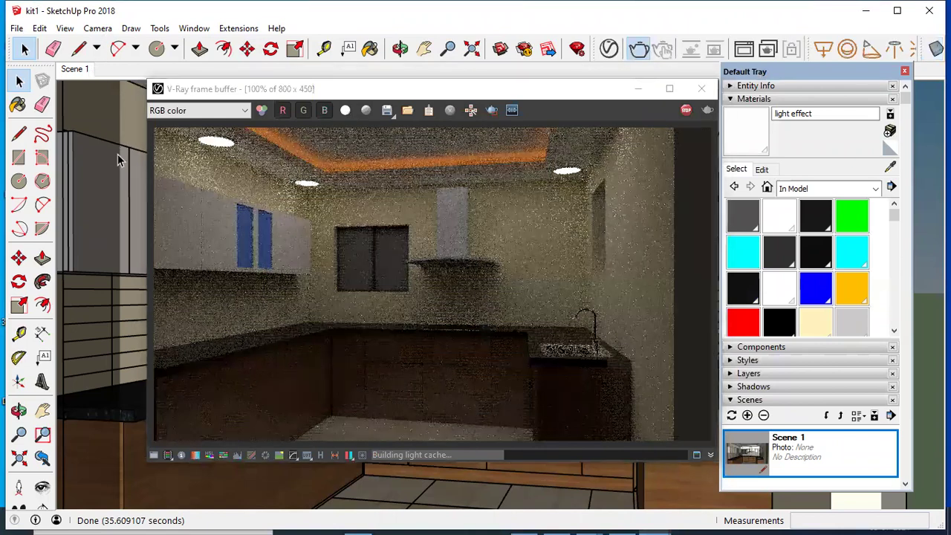
right_click(243, 56)
click(325, 111)
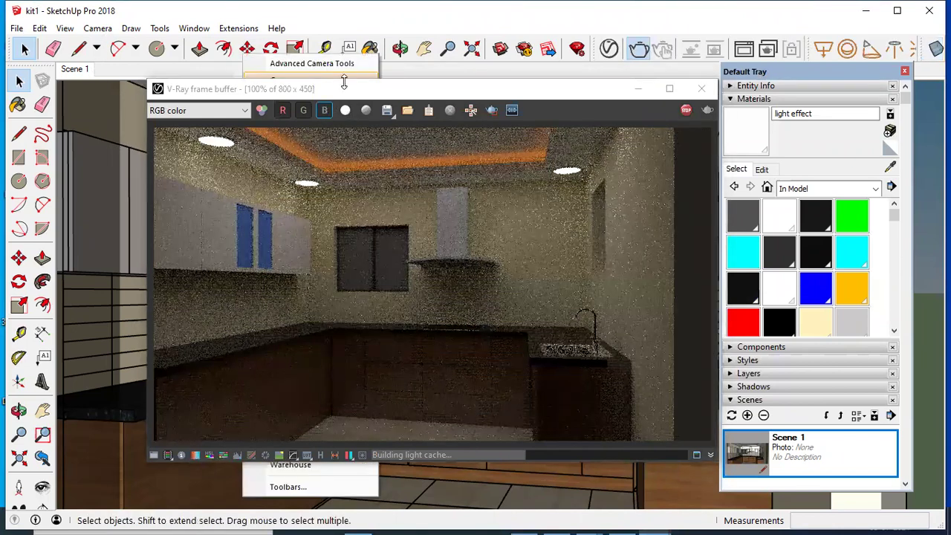
click(492, 56)
right_click(491, 55)
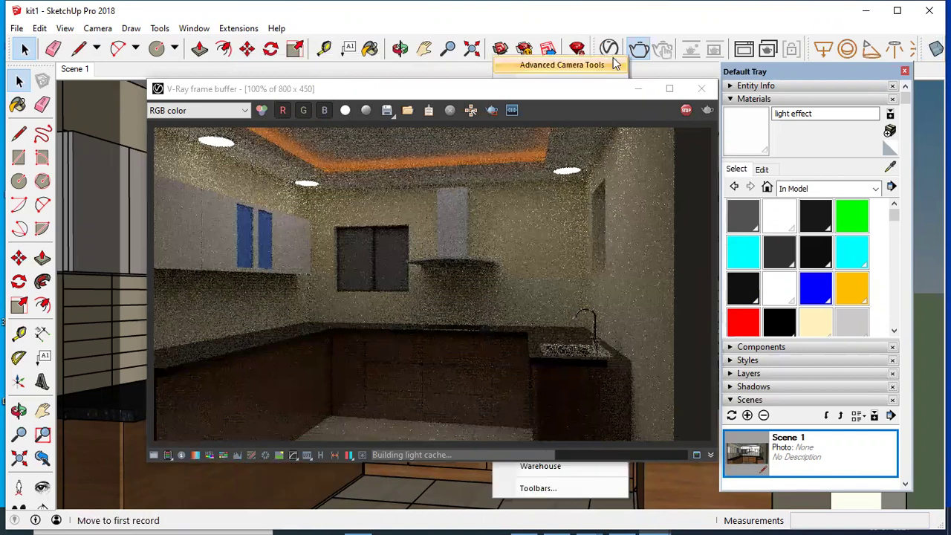
click(696, 32)
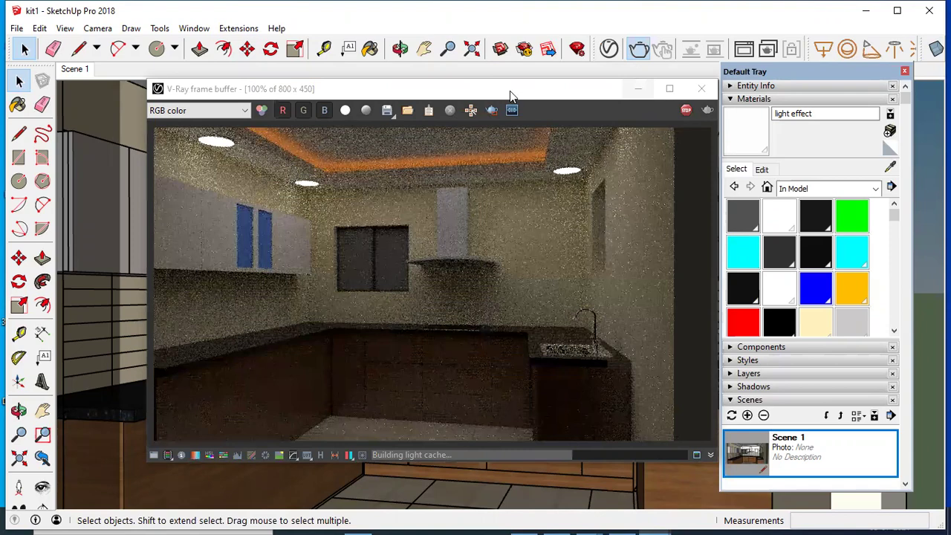
drag(509, 91, 326, 84)
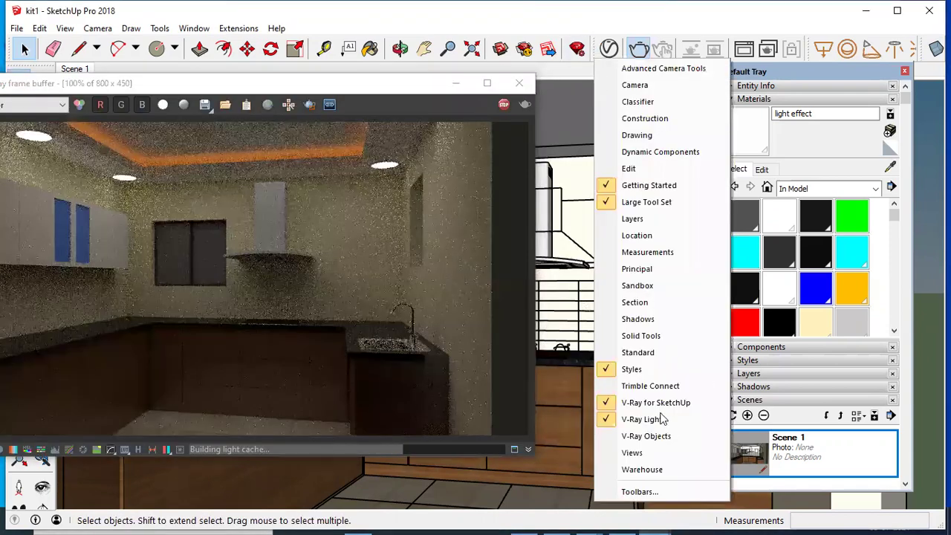
click(409, 90)
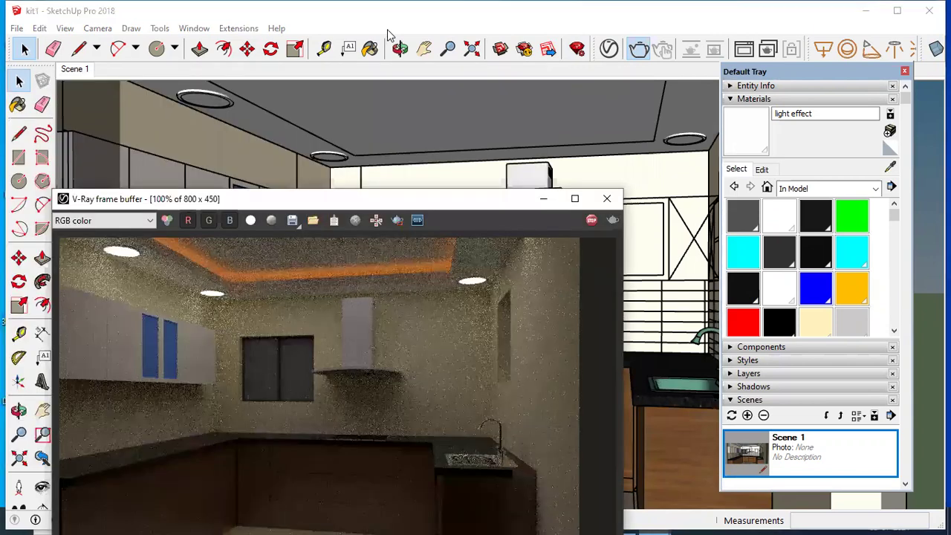
Step: Examine the round ceiling fixtures and the orange cove light in the kitchen render as it refines
click(260, 72)
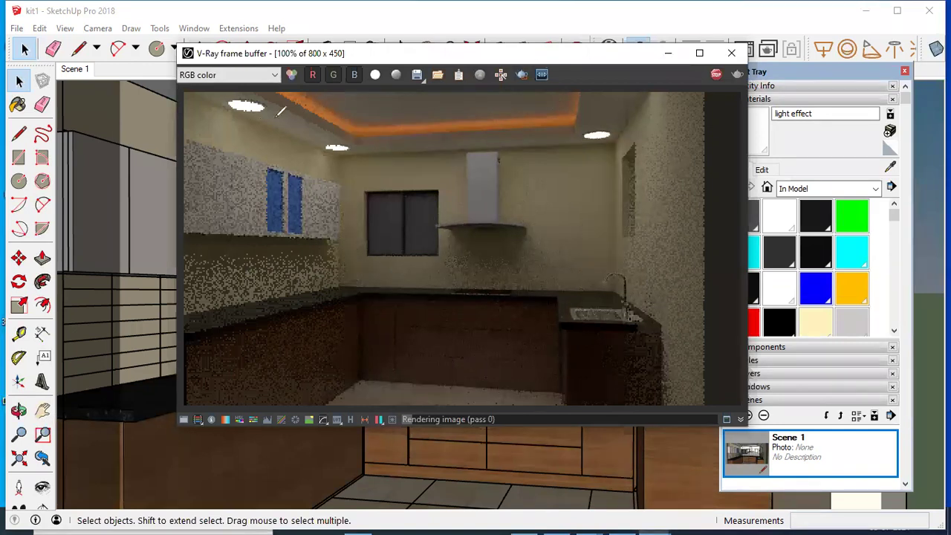
mouse_move(332, 139)
mouse_down()
mouse_move(346, 155)
mouse_move(347, 141)
mouse_up()
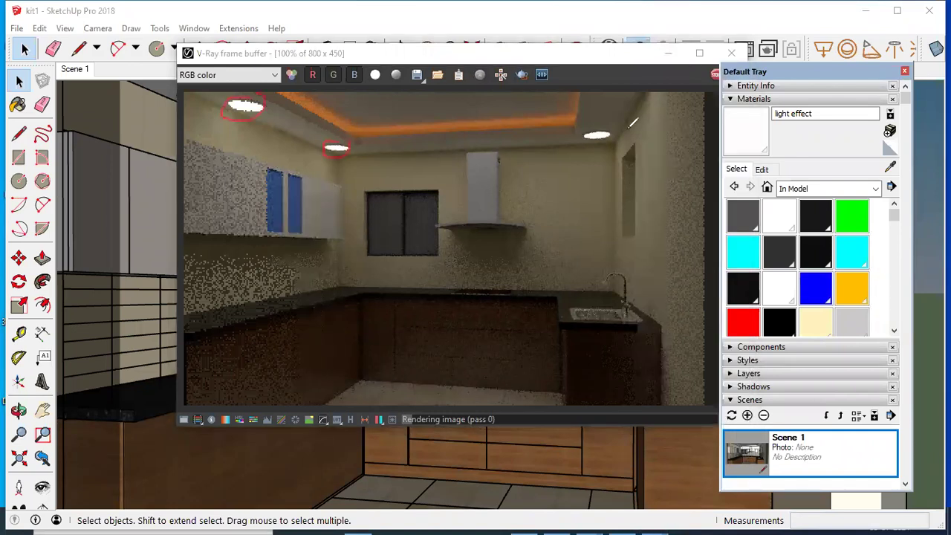
mouse_move(617, 116)
mouse_down()
mouse_move(592, 134)
mouse_move(612, 136)
mouse_move(614, 120)
mouse_up()
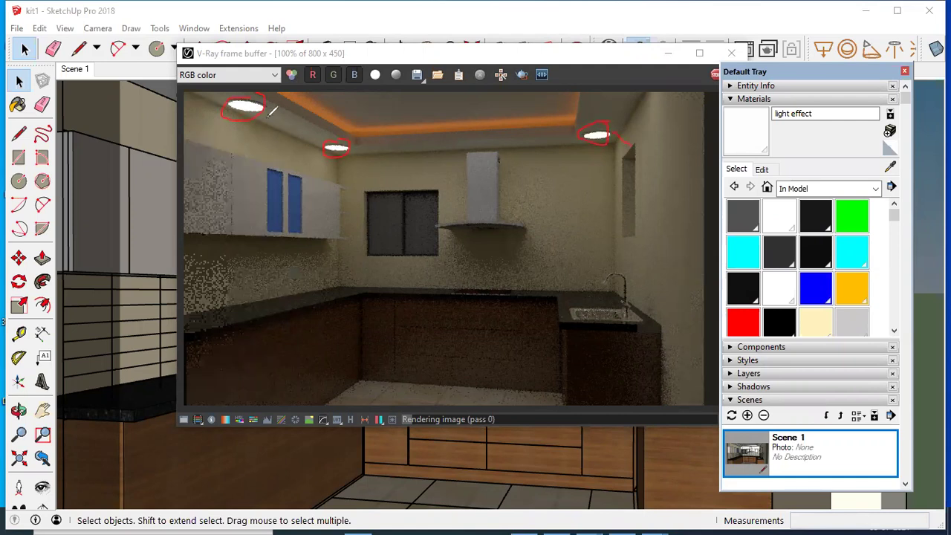
drag(269, 102, 322, 124)
mouse_move(551, 130)
mouse_down()
mouse_move(555, 79)
mouse_move(271, 77)
mouse_up()
drag(473, 118, 496, 177)
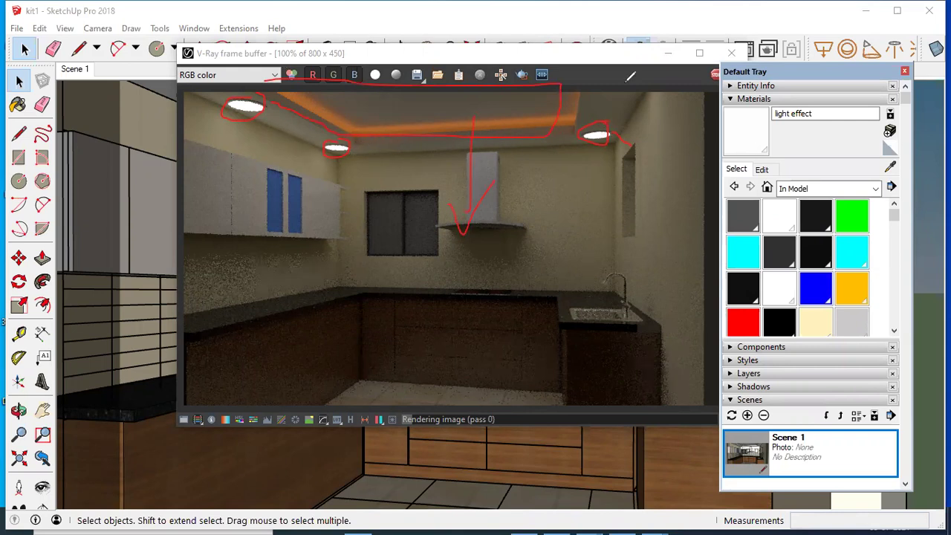
key(Escape)
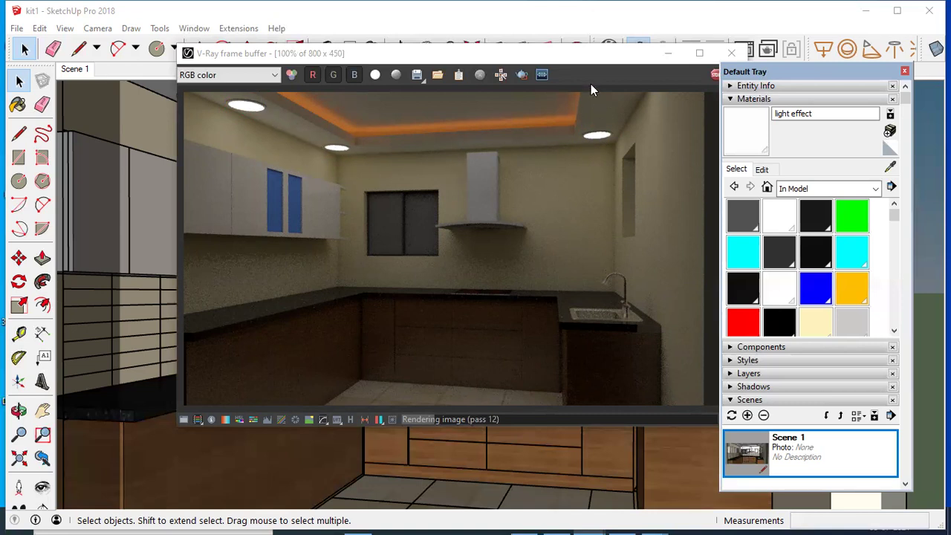
Step: Move the render window off the model and examine the ceiling fixtures and recess as downward light sources
drag(239, 64, 248, 67)
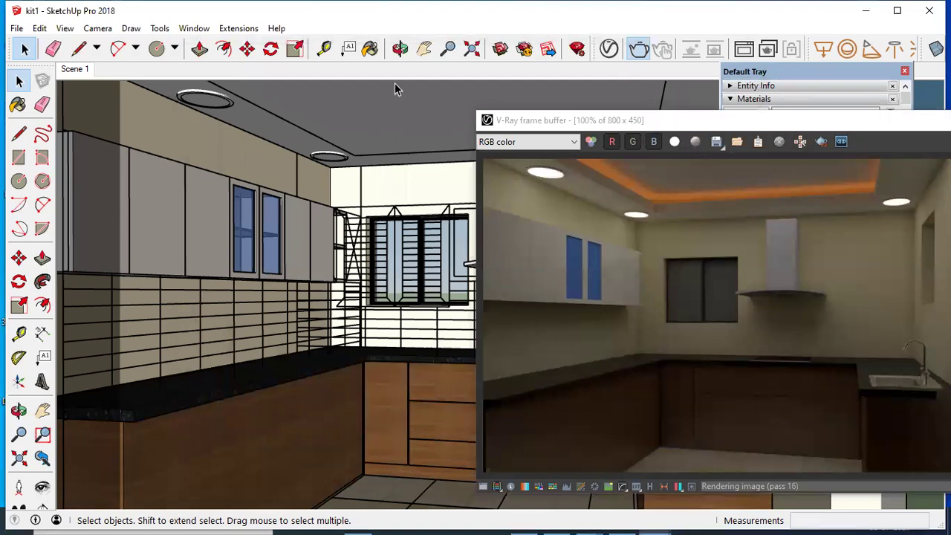
drag(414, 205, 453, 215)
drag(332, 167, 331, 188)
drag(206, 107, 207, 134)
drag(197, 134, 234, 135)
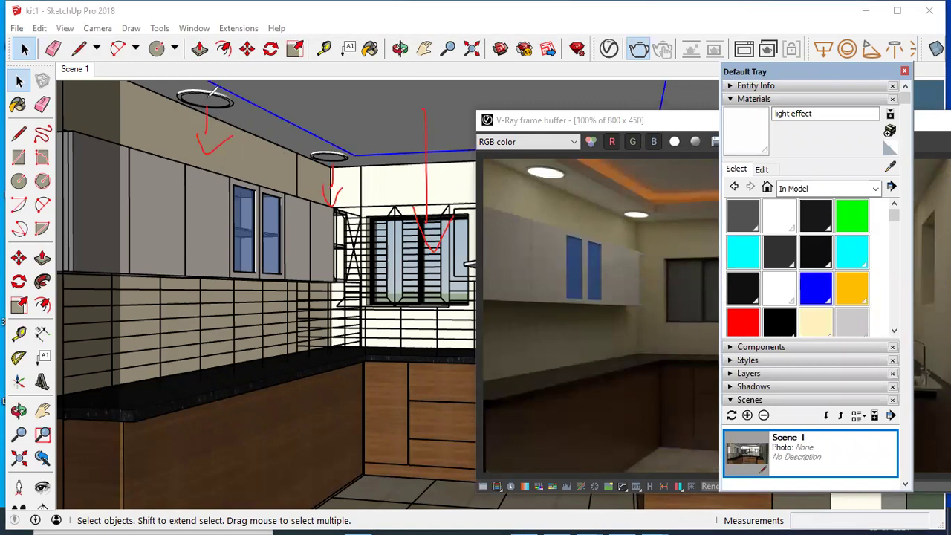
click(554, 124)
drag(493, 128, 95, 91)
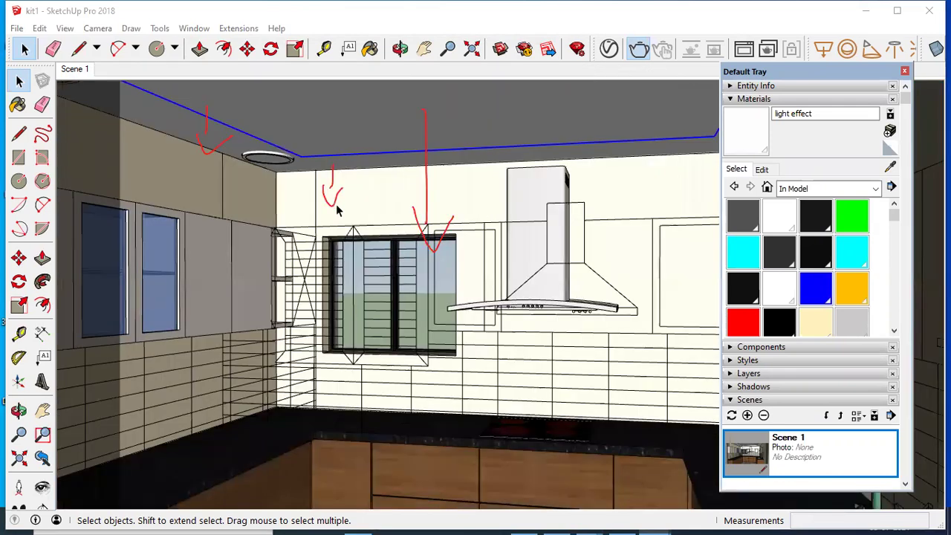
Step: Examine the underside of the range hood with its lamps, the window wall and the adjoining ceiling
scroll(337, 210, down, 3)
mouse_move(430, 234)
middle_down()
mouse_move(422, 145)
mouse_move(472, 209)
mouse_move(477, 321)
middle_up()
scroll(466, 334, up, 2)
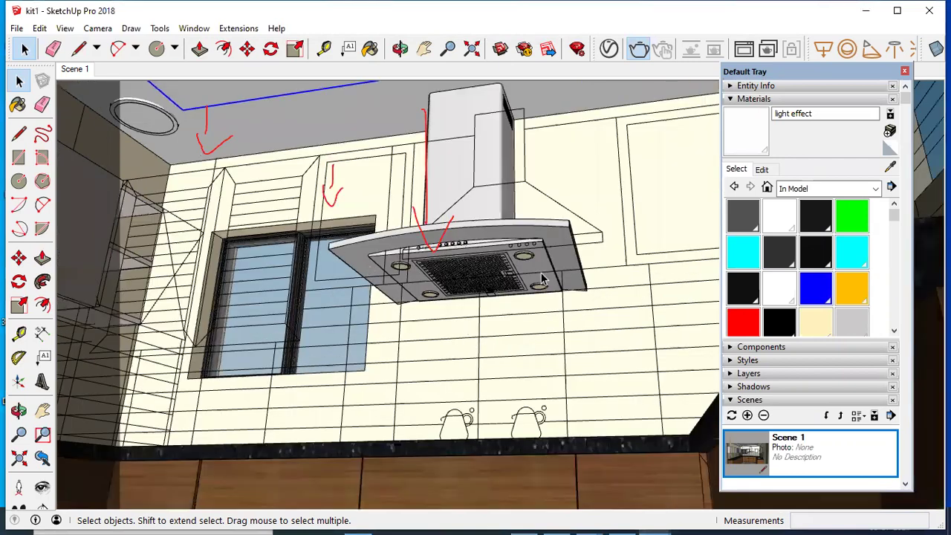
scroll(501, 265, up, 2)
scroll(502, 267, down, 2)
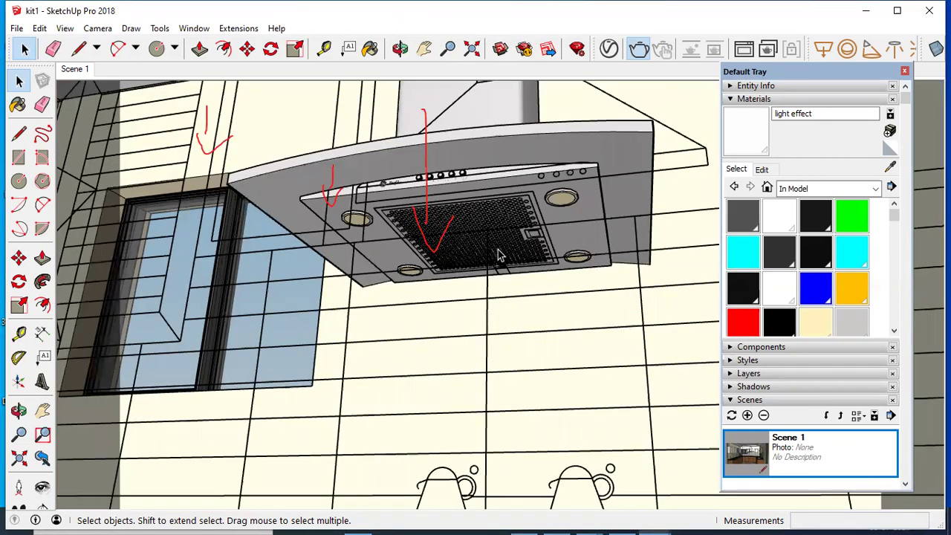
scroll(508, 241, down, 3)
scroll(520, 238, down, 2)
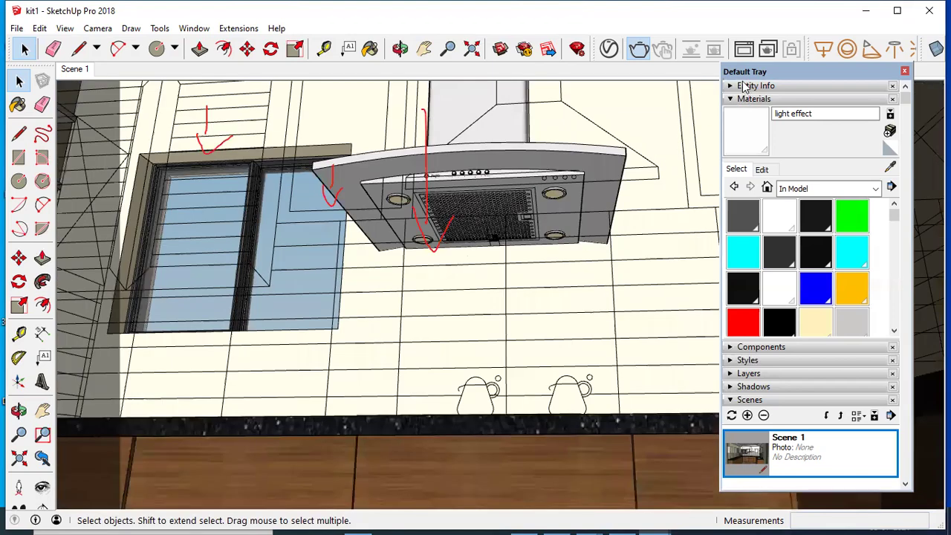
scroll(561, 245, down, 2)
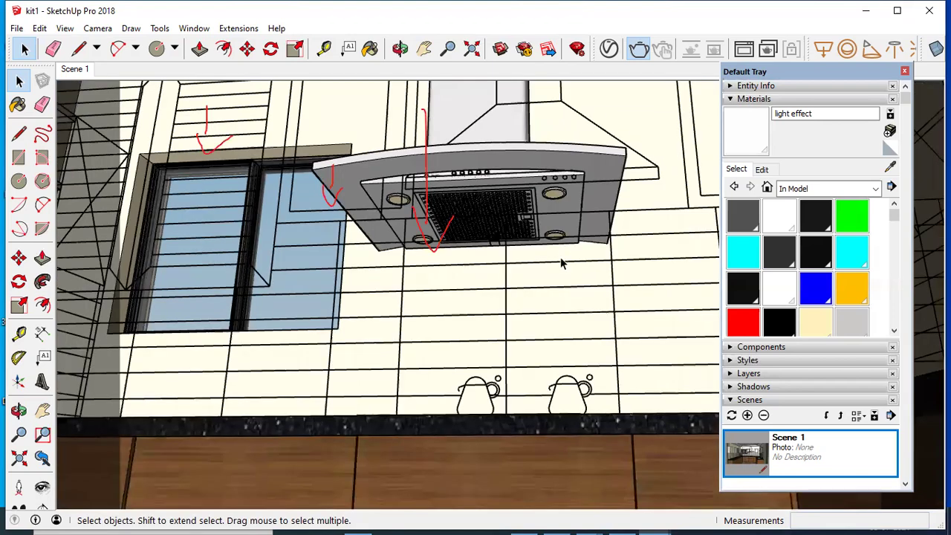
scroll(473, 181, down, 5)
scroll(432, 156, up, 3)
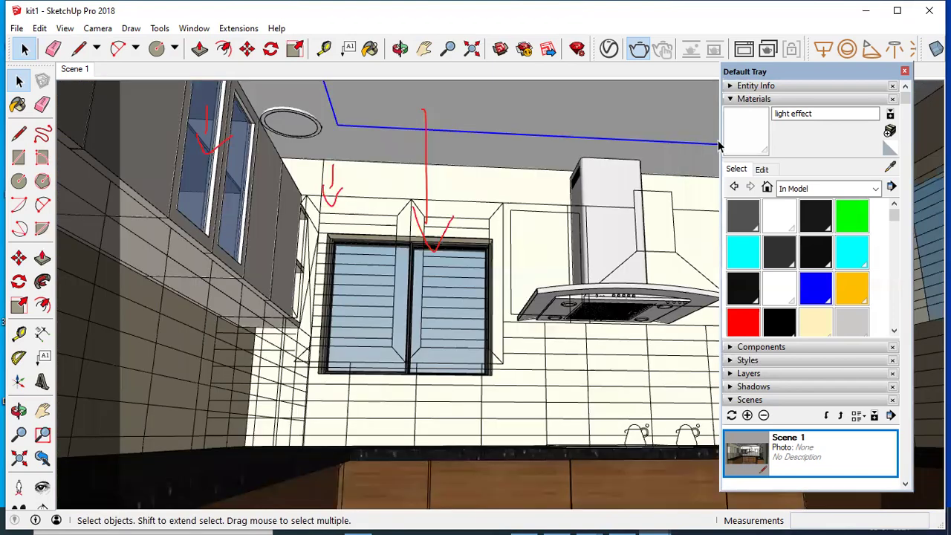
scroll(438, 212, up, 2)
scroll(356, 342, down, 3)
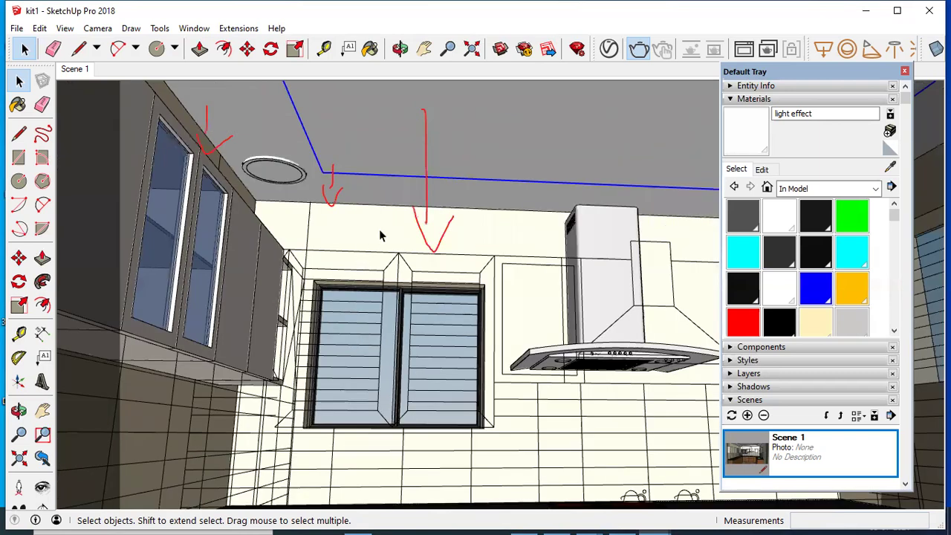
Step: Hide the wall tile group beneath the wall cabinets with the blue glass doors
scroll(445, 327, down, 3)
scroll(243, 321, up, 4)
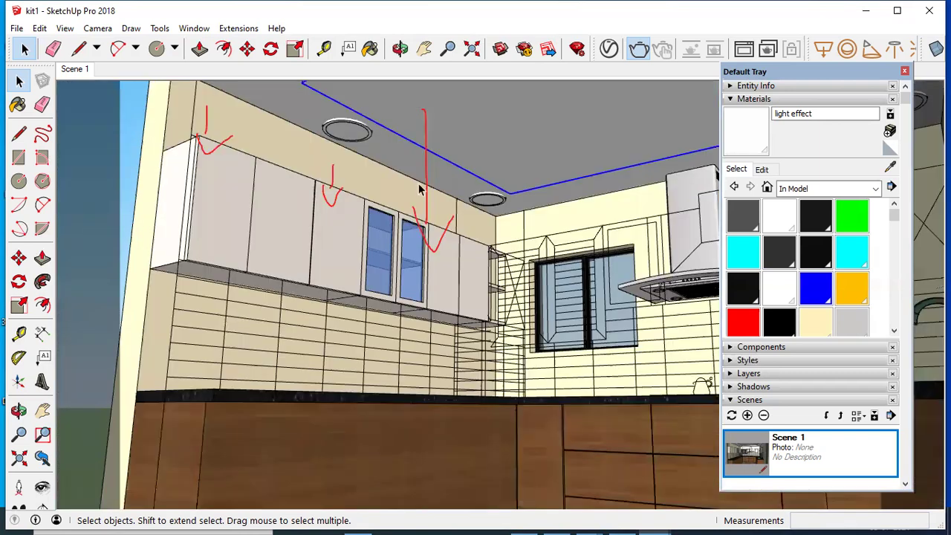
right_click(278, 348)
click(329, 126)
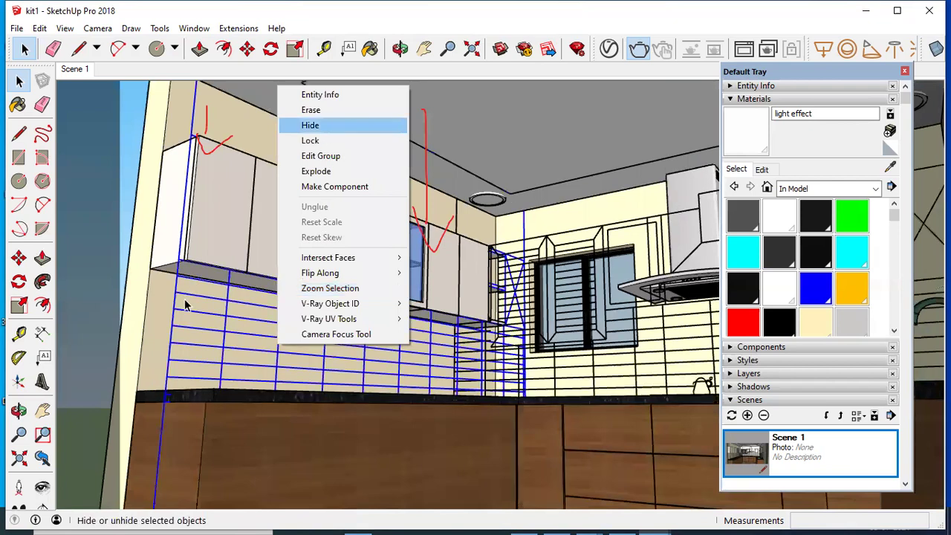
Step: Draw a long, narrow V-Ray rectangle light along the underside of the first wall cabinets, ending the light tool
scroll(195, 289, up, 1)
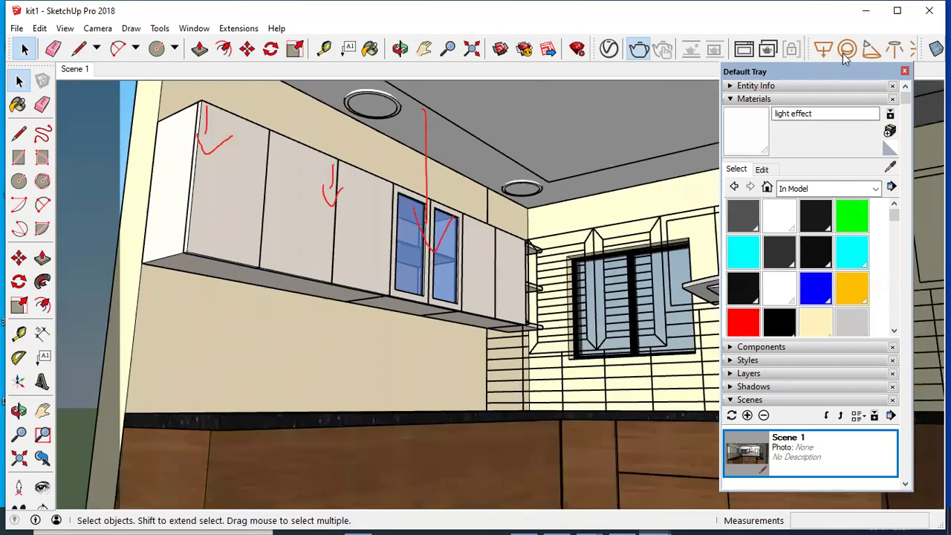
click(815, 52)
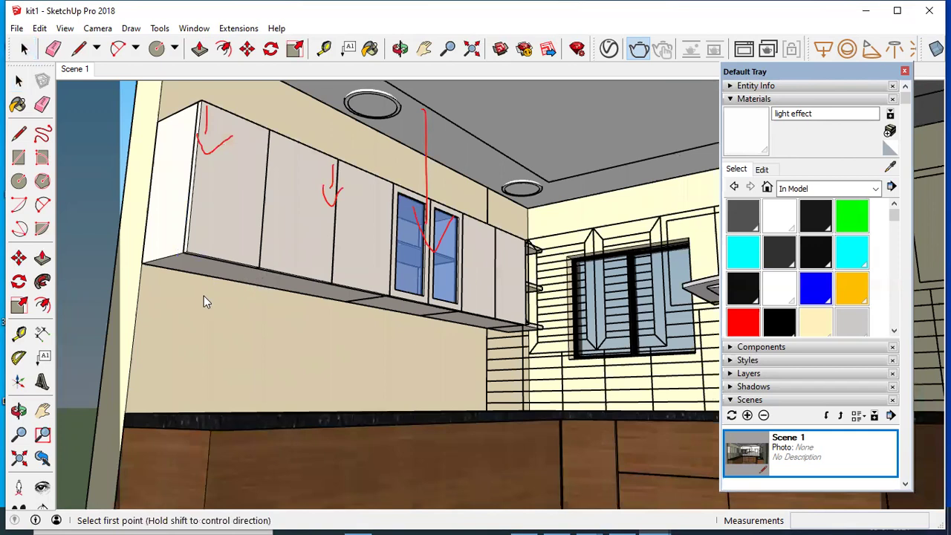
scroll(204, 295, up, 1)
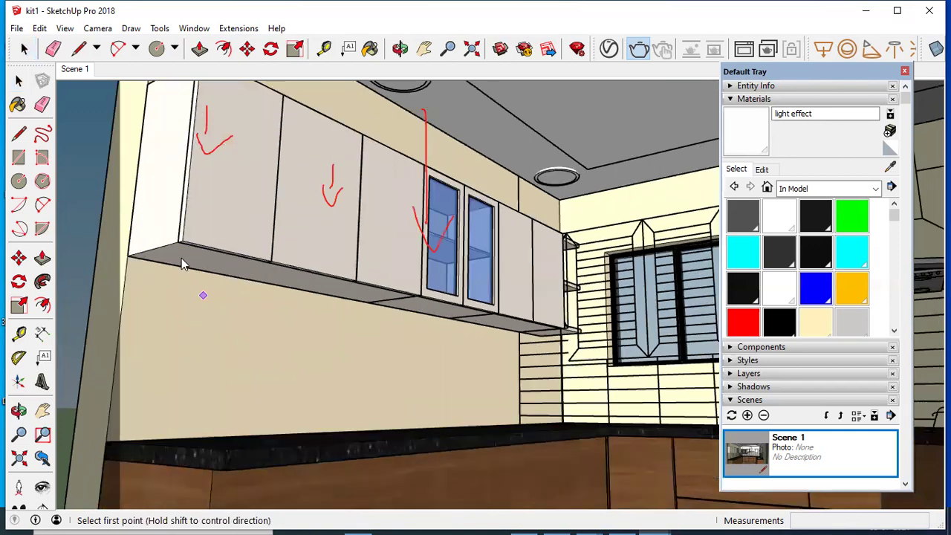
click(458, 299)
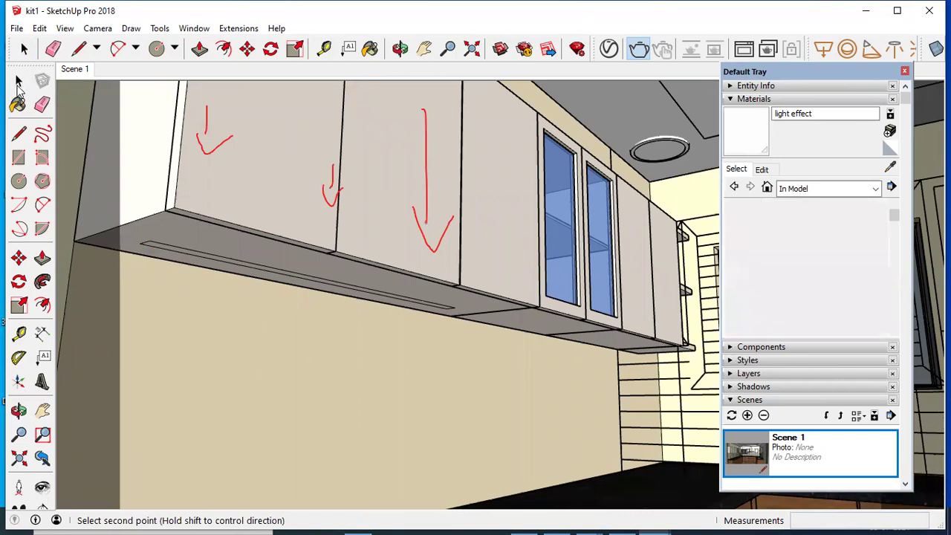
key(space)
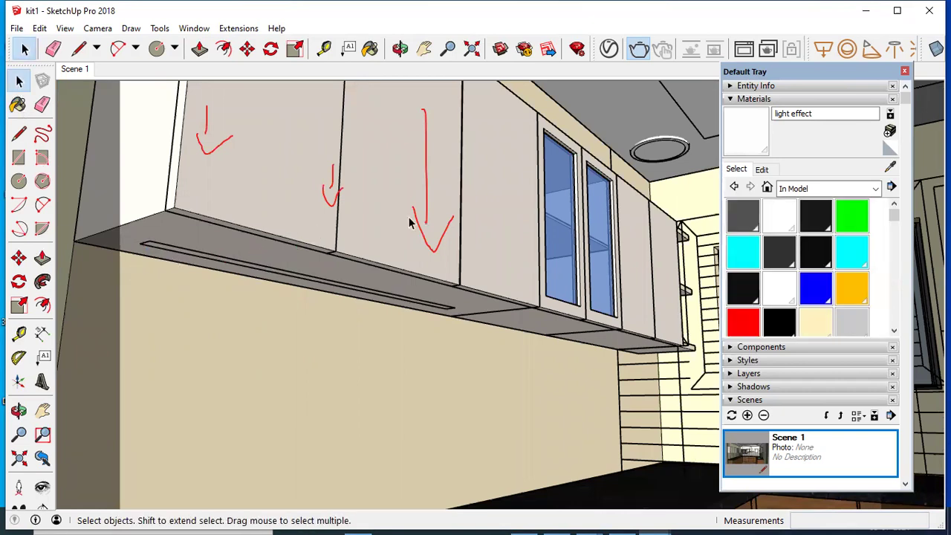
Step: Select the rectangle light under the wall cabinets and move it 0.5" down from the cabinet bottom
scroll(416, 185, up, 5)
click(418, 170)
middle_drag(418, 169, 327, 199)
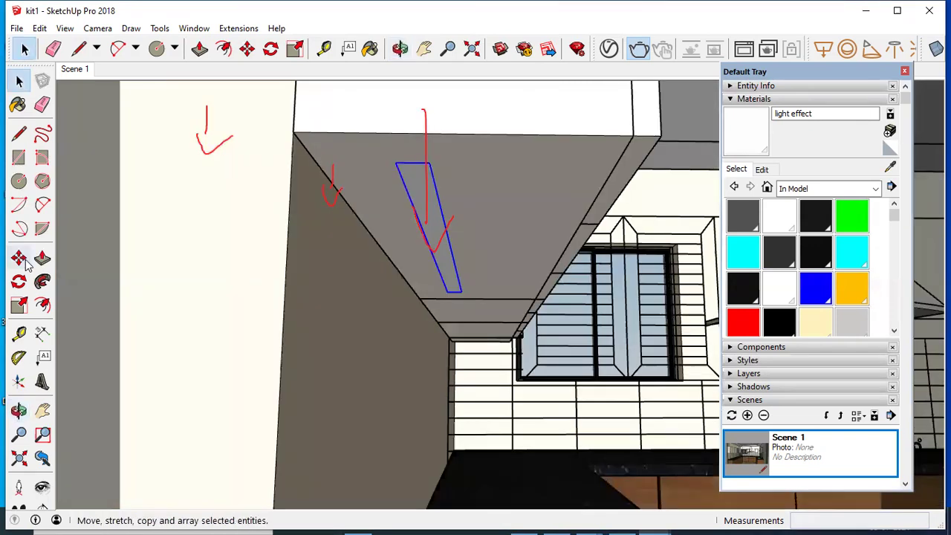
key(m)
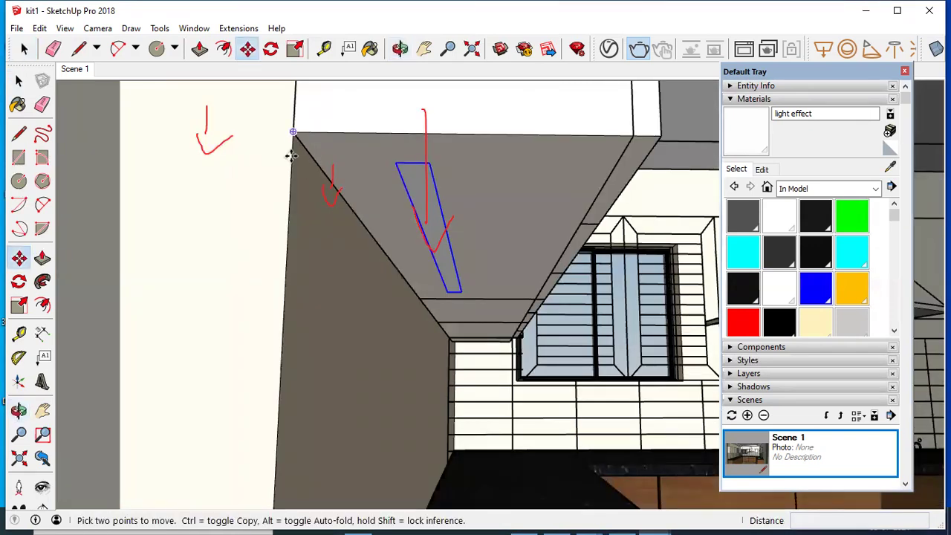
click(291, 154)
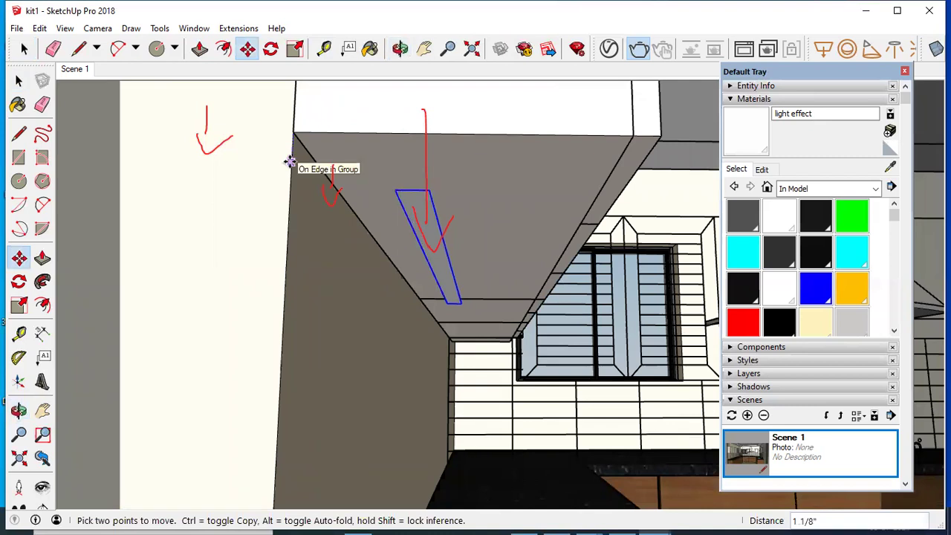
key(Escape)
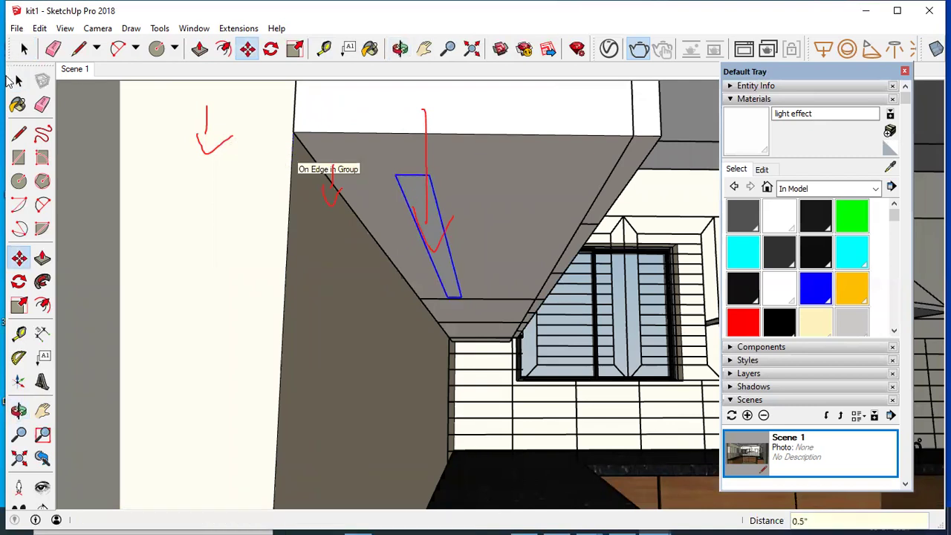
click(19, 257)
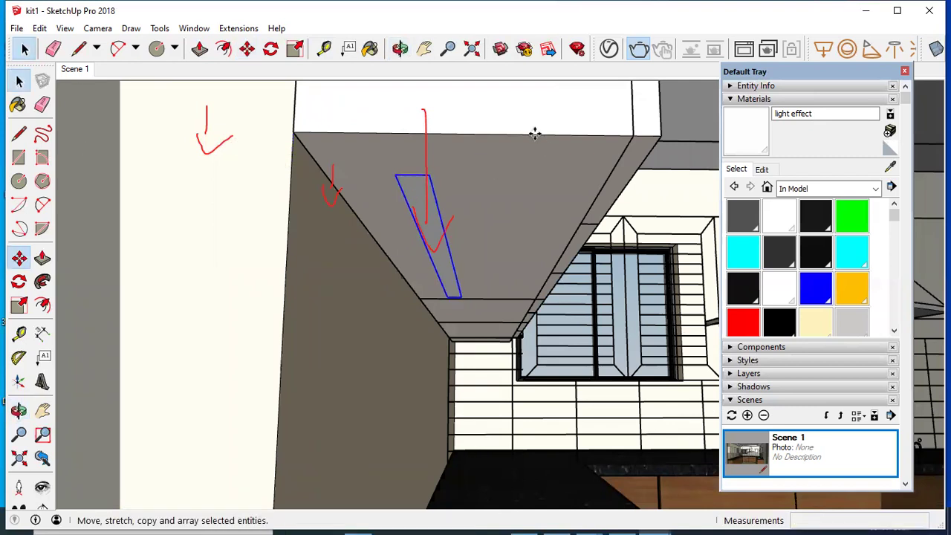
Step: Move the selected rectangle light across the cabinet's underside to the edge along the back wall
click(434, 133)
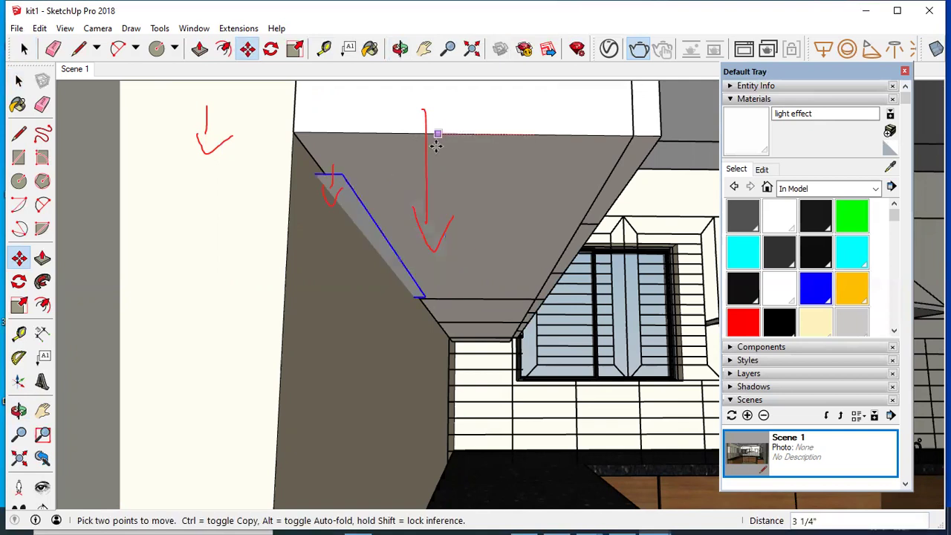
key(space)
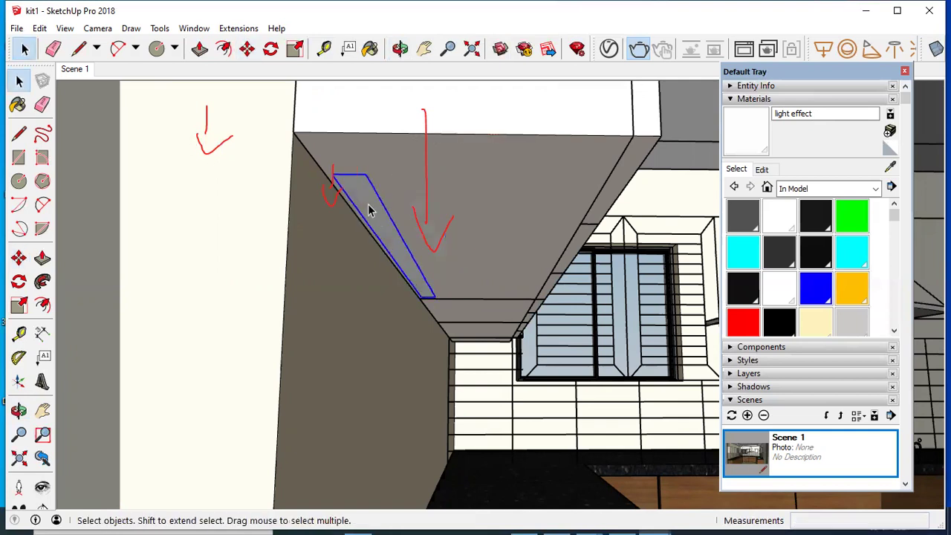
right_click(503, 416)
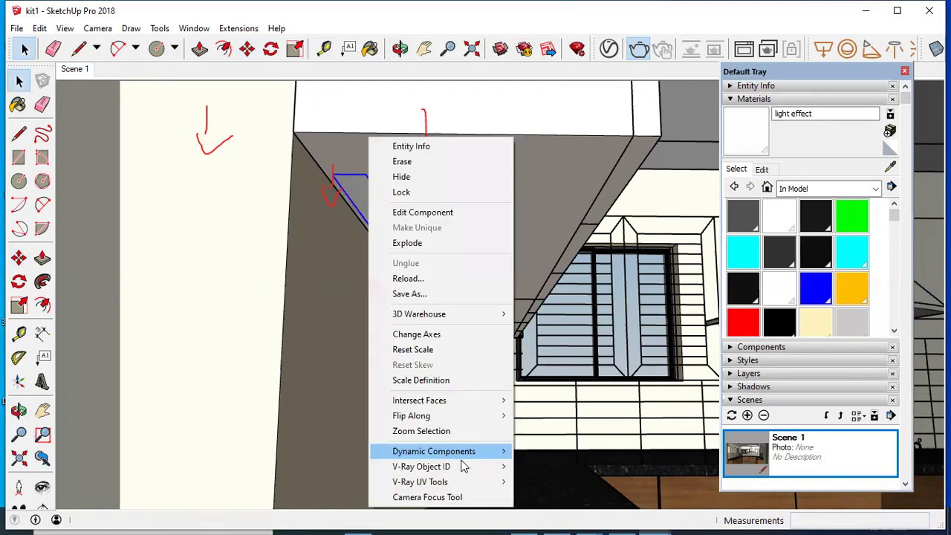
click(537, 448)
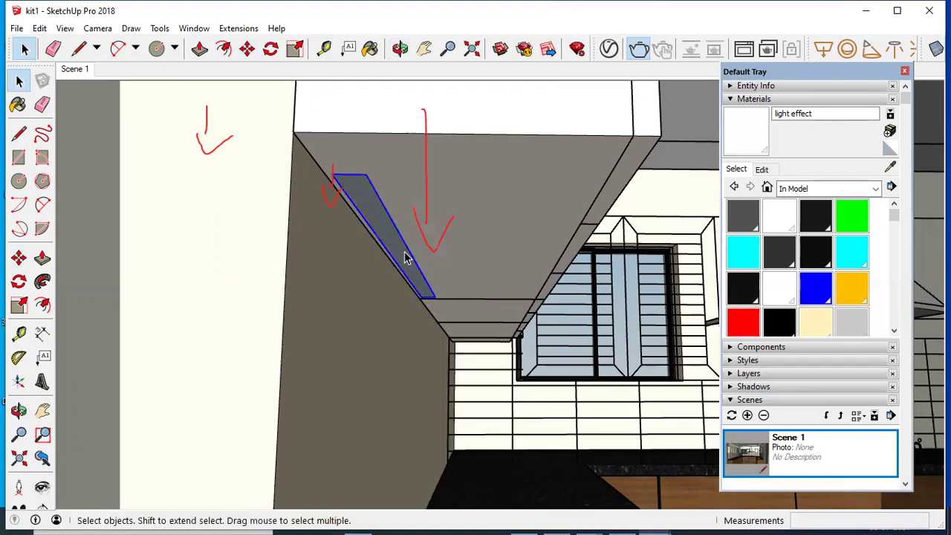
right_click(405, 258)
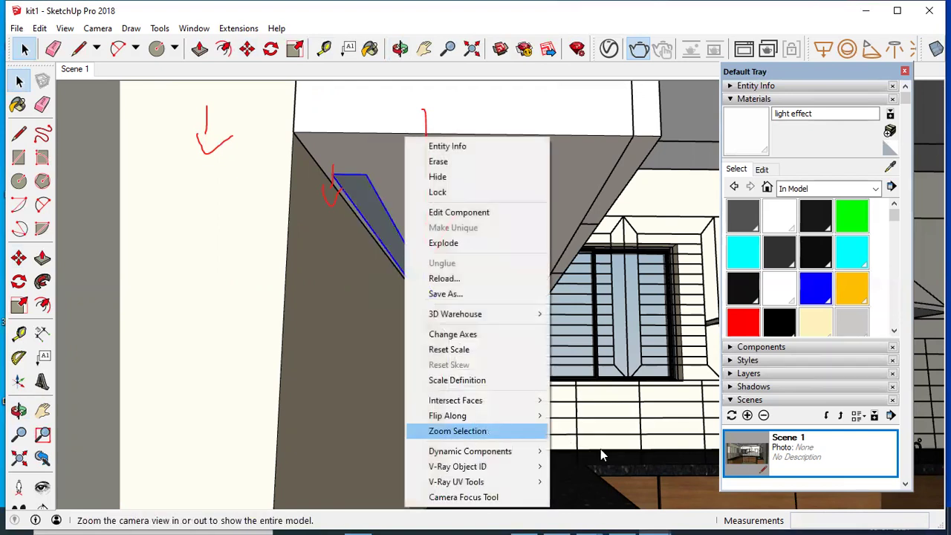
mouse_move(520, 415)
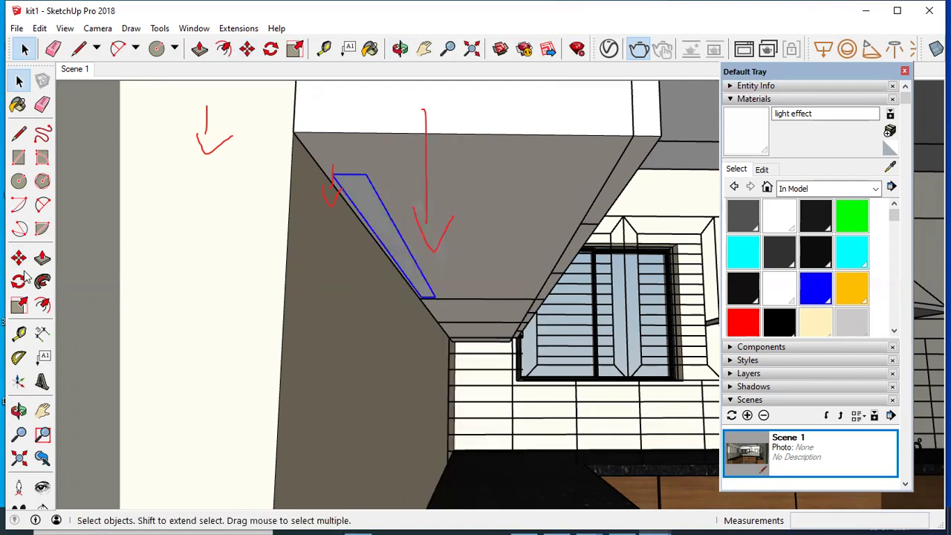
Step: Rotate the rectangle light about 15° around the cabinet's lower corner at the wall so that it tilts
click(18, 281)
drag(341, 204, 378, 239)
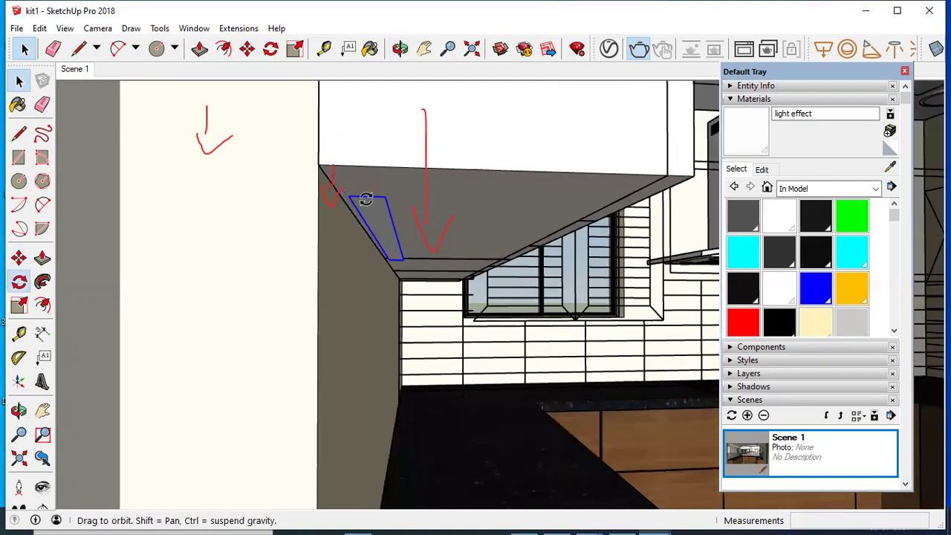
middle_drag(366, 199, 333, 183)
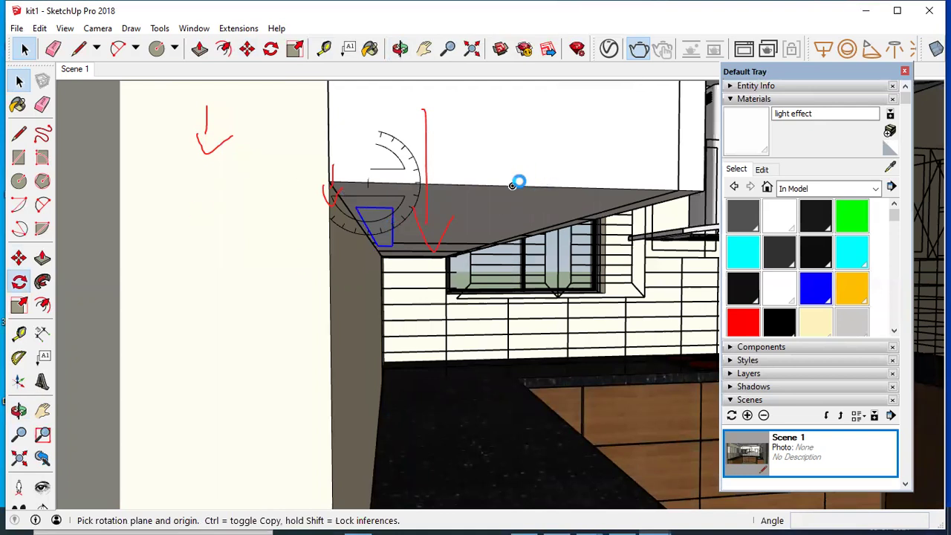
key(q)
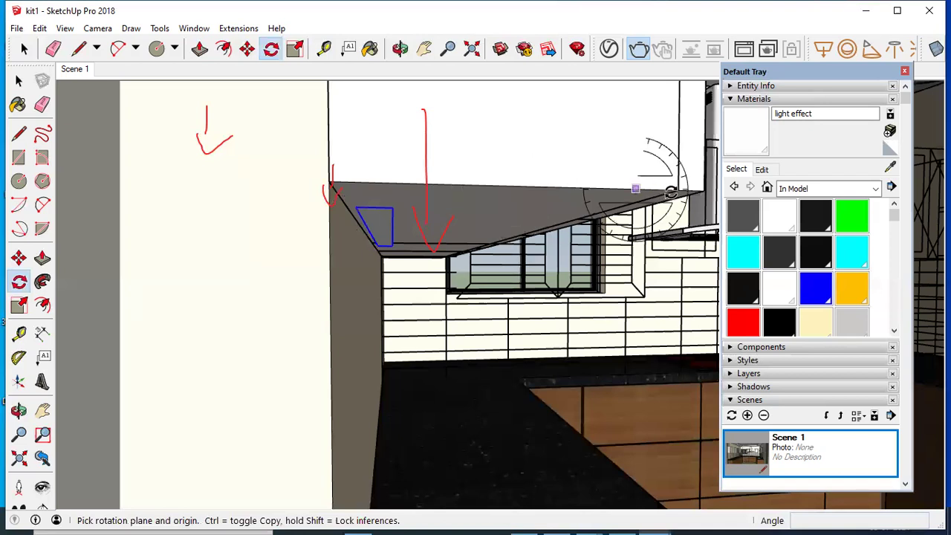
click(328, 181)
click(344, 184)
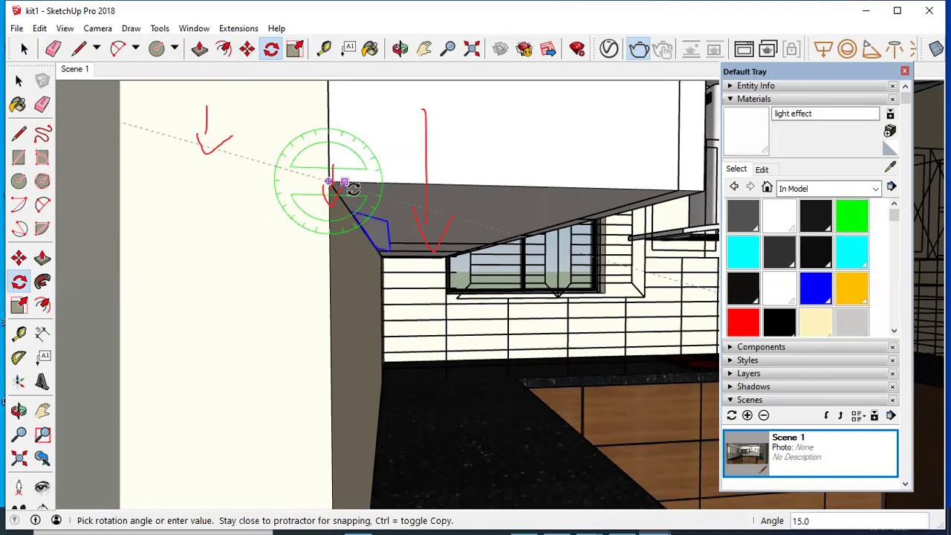
click(352, 189)
click(15, 87)
Step: Shift the tilted rectangle light about 1/4" along the vertical wall edge beneath the cabinet
middle_drag(565, 308, 556, 282)
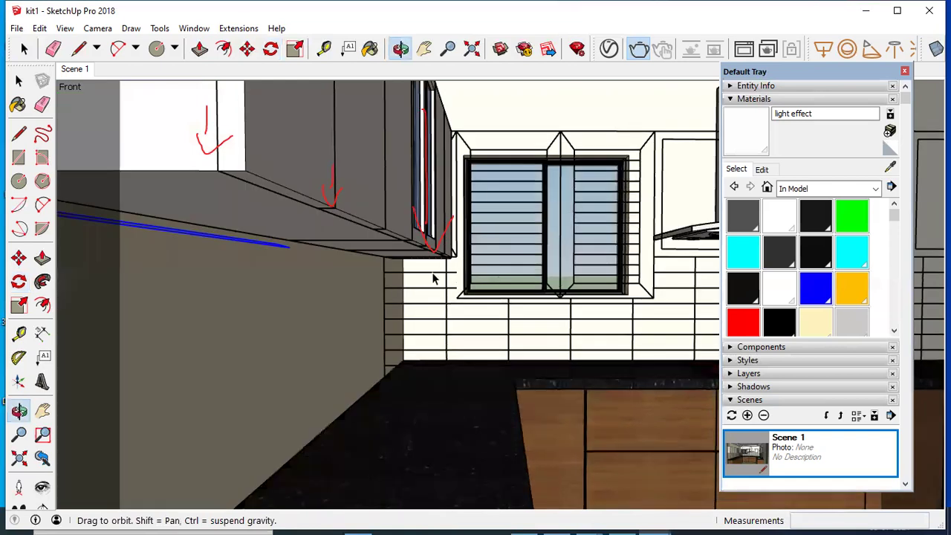
middle_drag(433, 278, 364, 149)
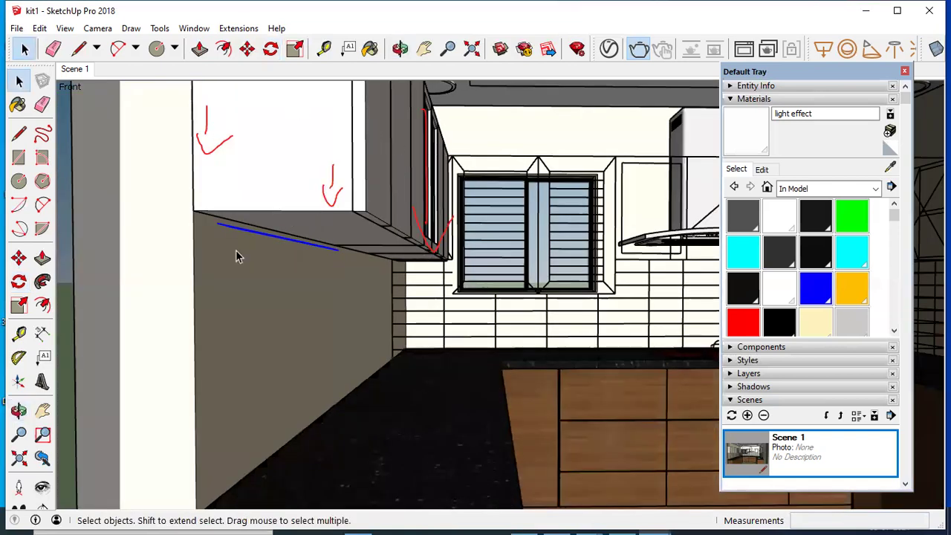
middle_drag(266, 222, 186, 243)
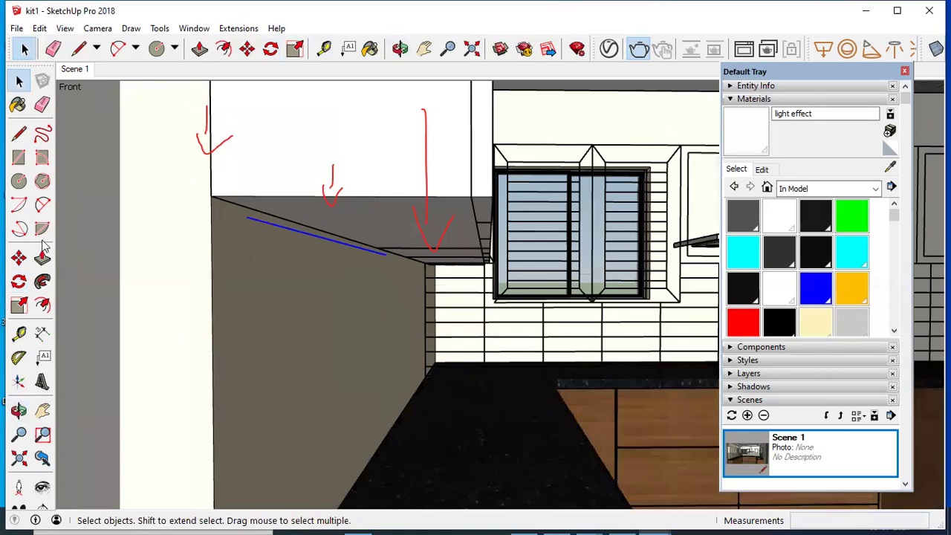
key(m)
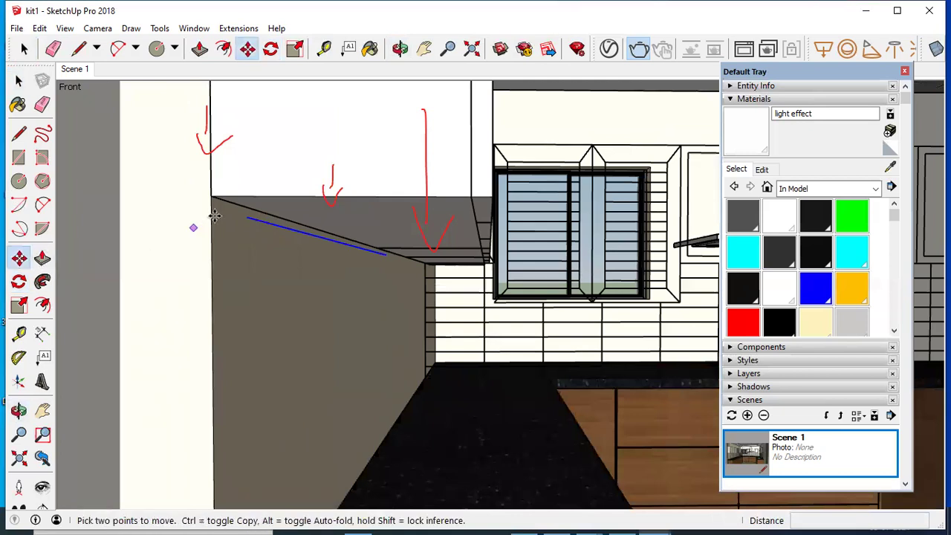
click(213, 216)
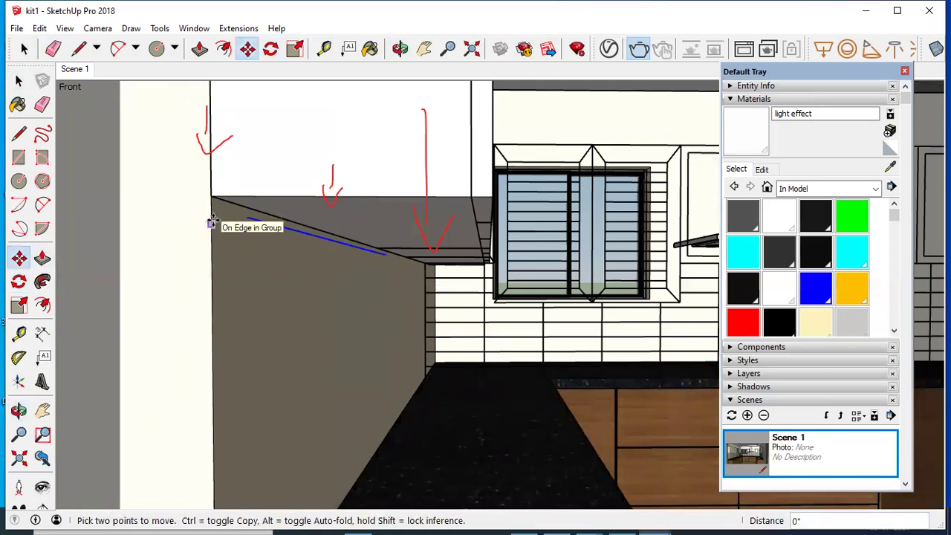
scroll(211, 221, up, 1)
scroll(206, 216, up, 1)
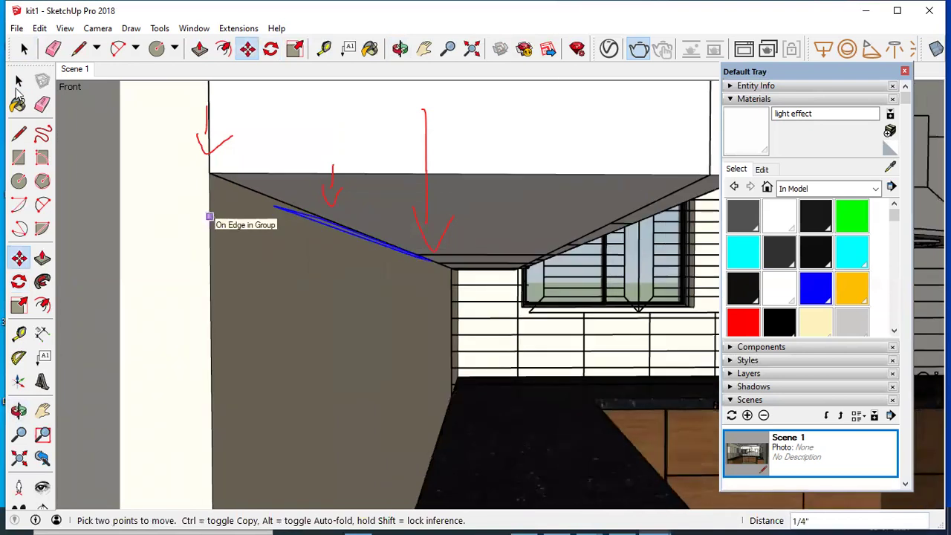
click(210, 219)
key(space)
Step: Set the colour of V-Ray Rectangle Light#2 to red with R 0.975, G 0.124 and B 0.124
scroll(292, 254, down, 2)
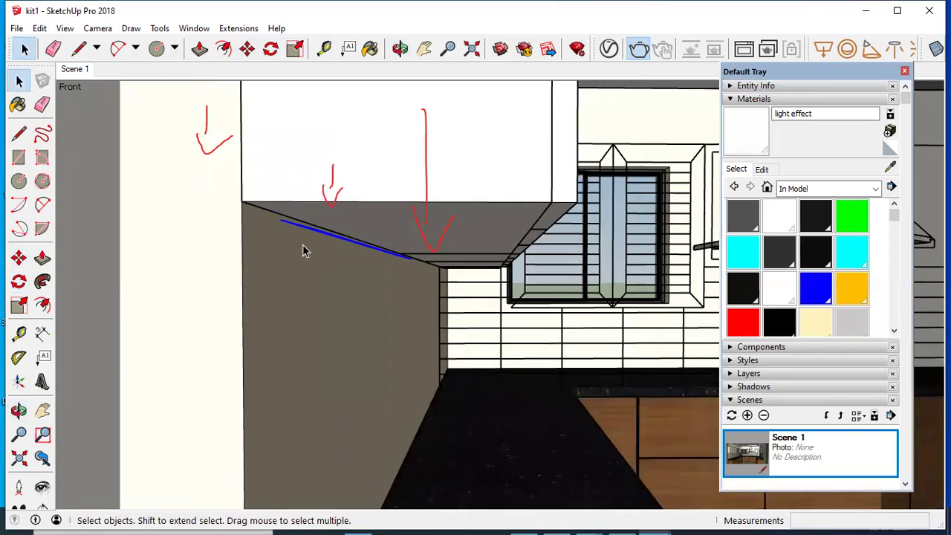
scroll(302, 247, down, 1)
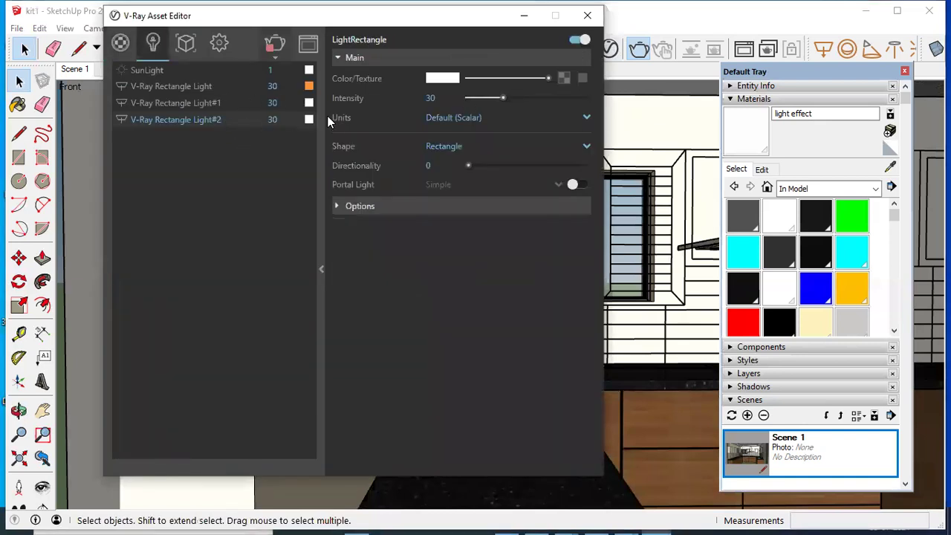
click(440, 79)
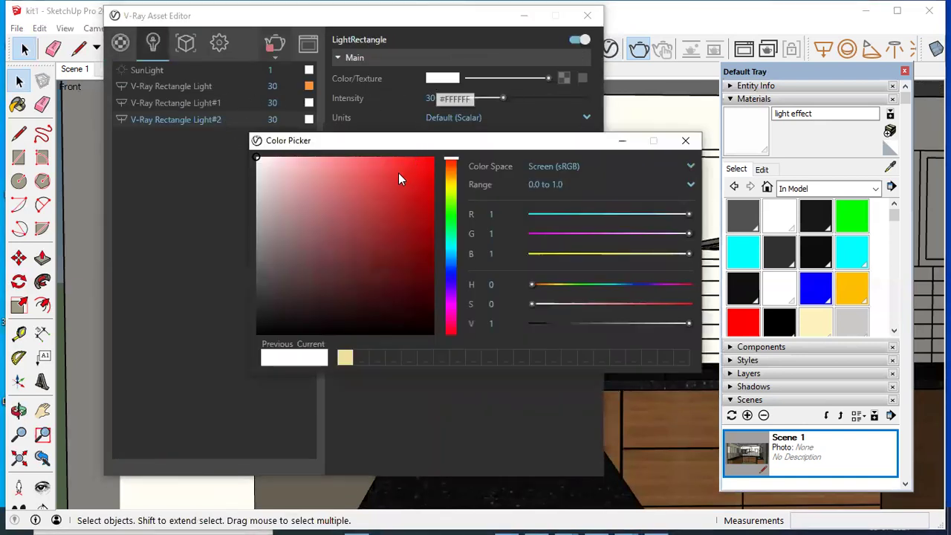
click(402, 167)
click(411, 161)
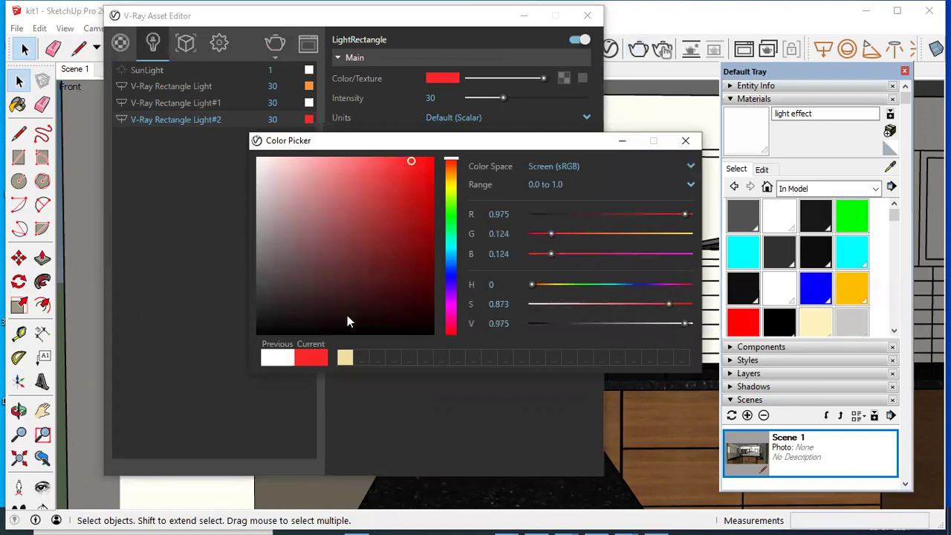
click(685, 141)
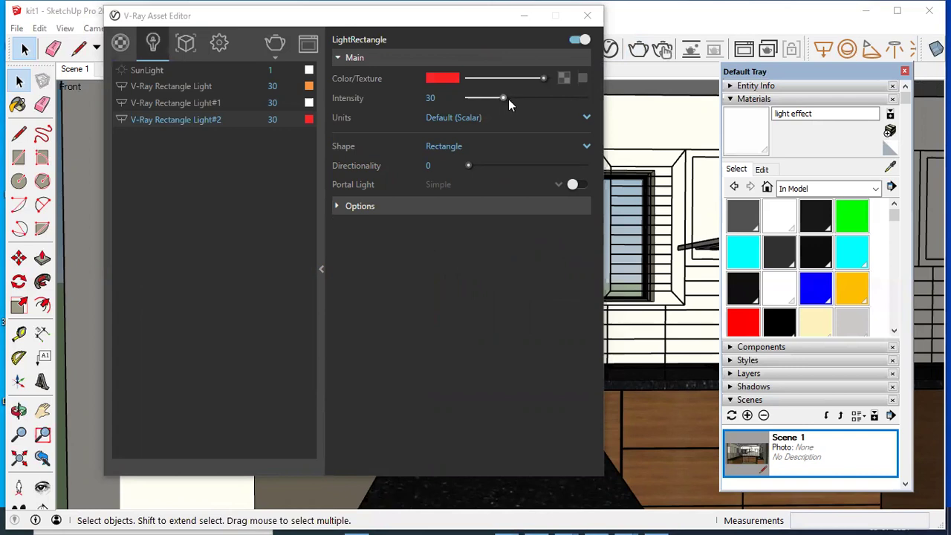
Step: Slightly raise the intensity of V-Ray Rectangle Light#2 and toggle the first setting in its options
drag(508, 98, 511, 99)
click(375, 208)
click(432, 227)
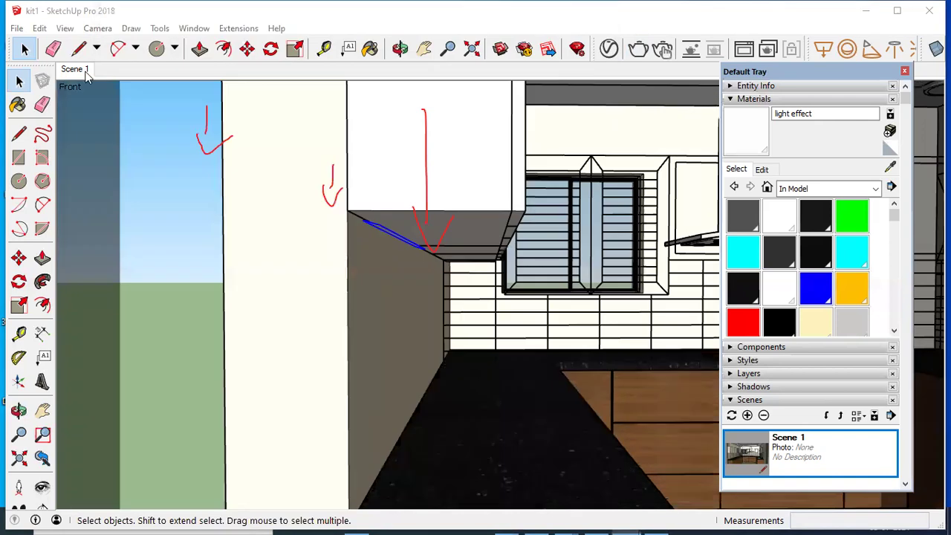
Step: Return to the Scene 1 view and switch off V-Ray Rectangle Light#1 in the light settings
click(83, 70)
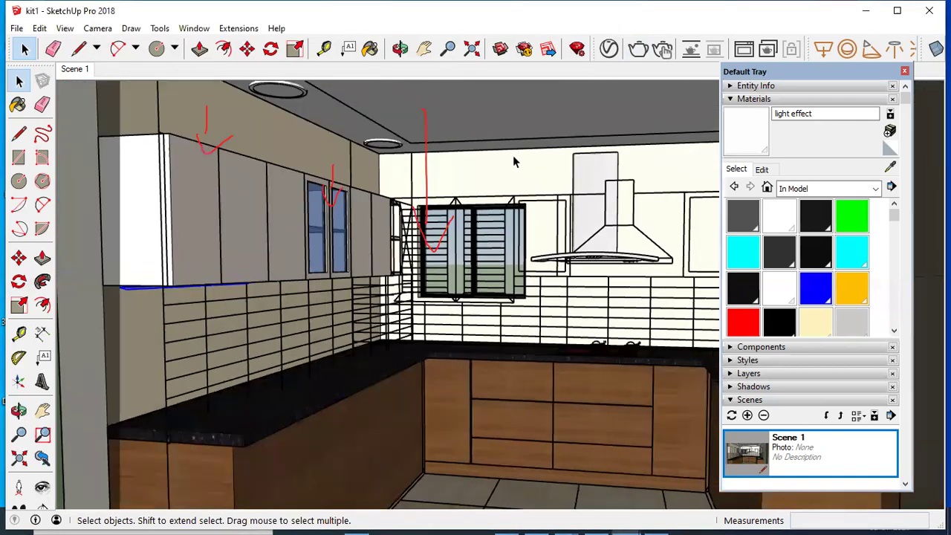
click(609, 49)
click(228, 104)
click(573, 41)
click(524, 16)
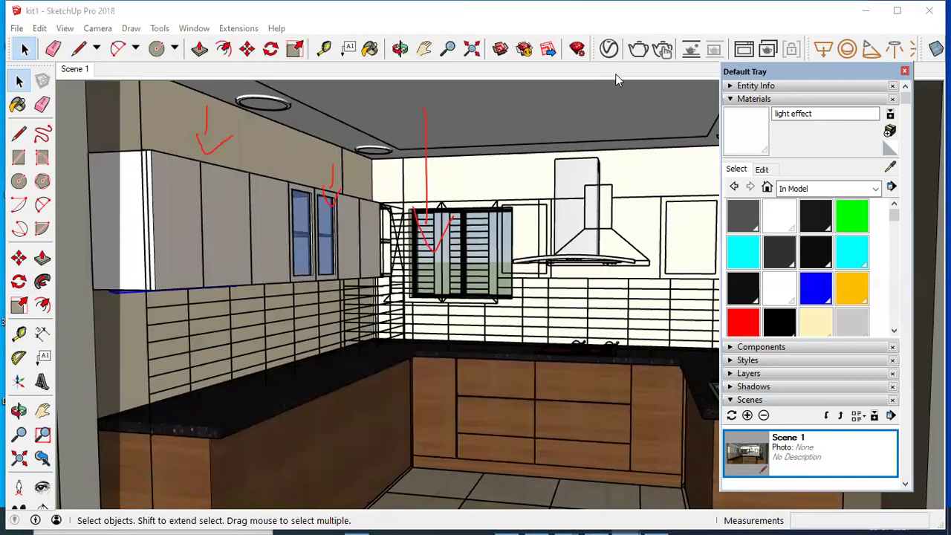
Step: Start a V-Ray render of the kitchen view with the wall cabinets and their red light
middle_drag(593, 236, 602, 206)
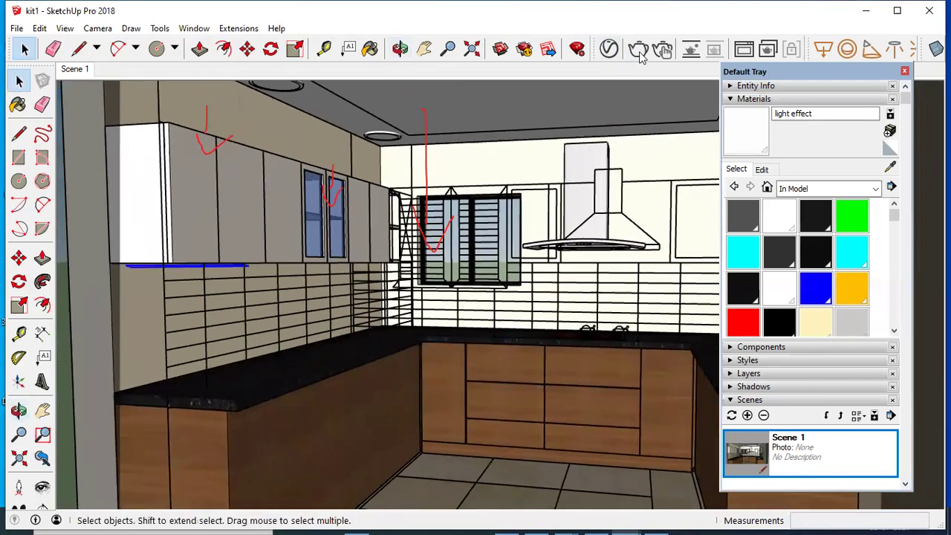
click(640, 51)
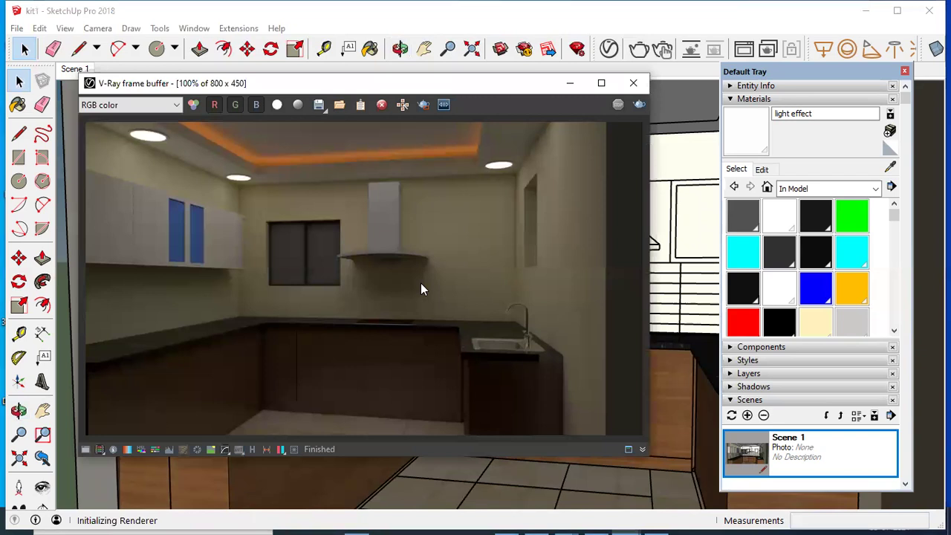
scroll(428, 288, down, 2)
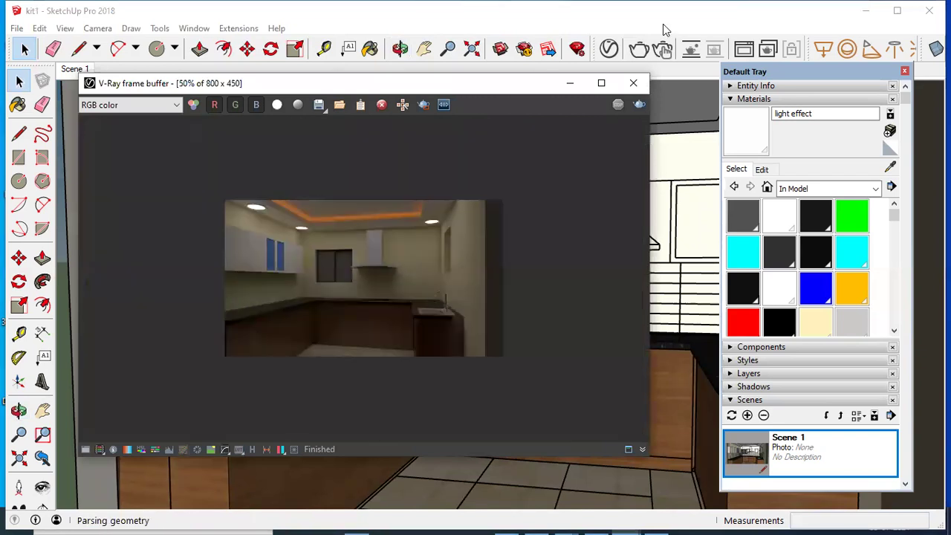